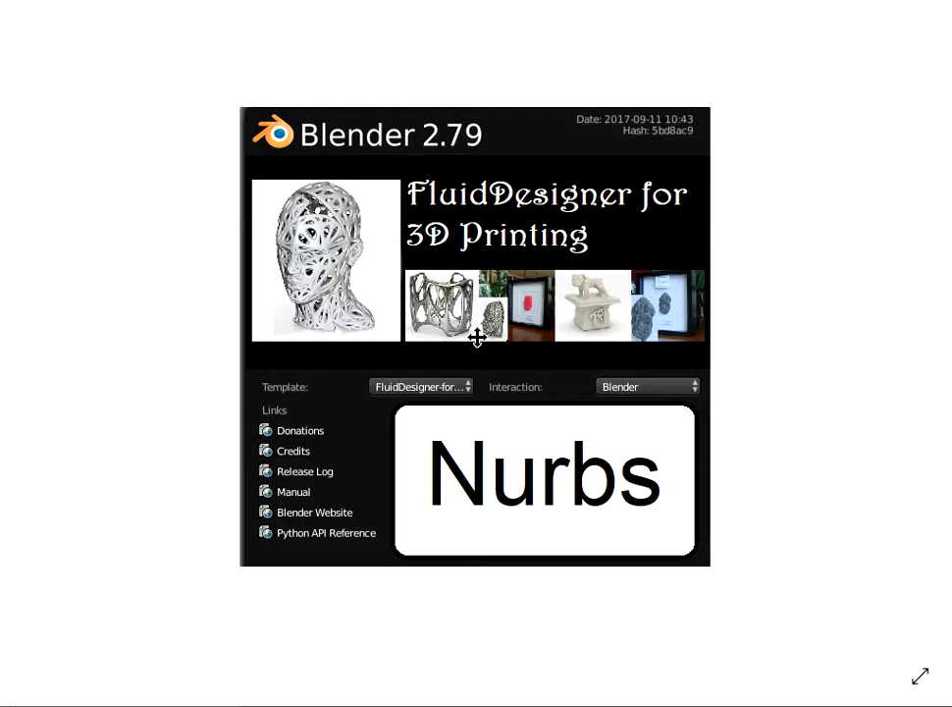
Dismiss the startup splash screen to reveal the empty scene.
mouse_move(645, 706)
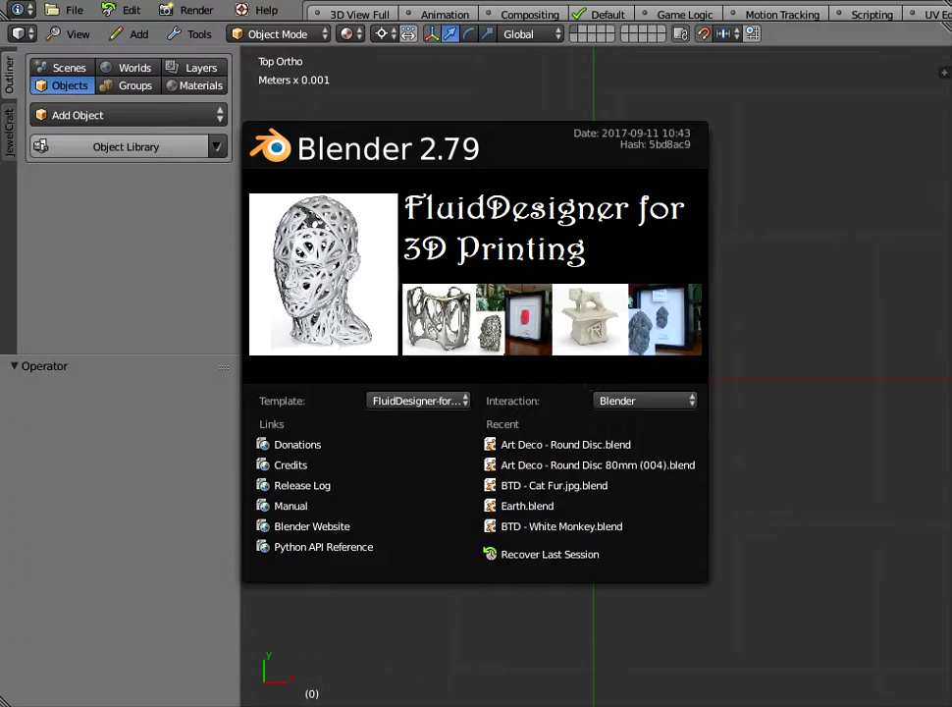
key("Escape")
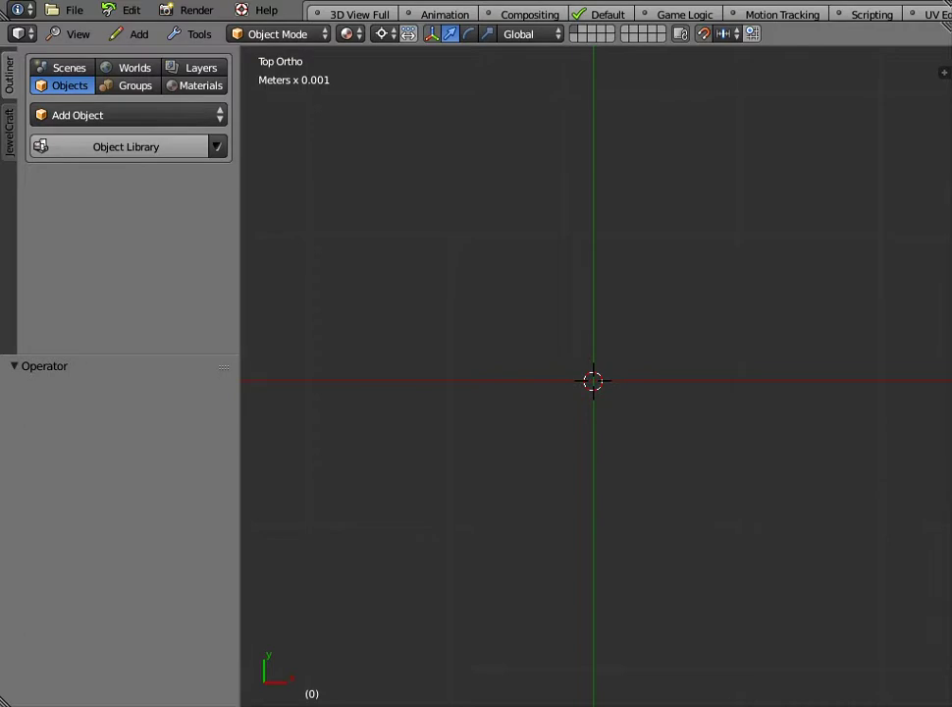
left_click(155, 148)
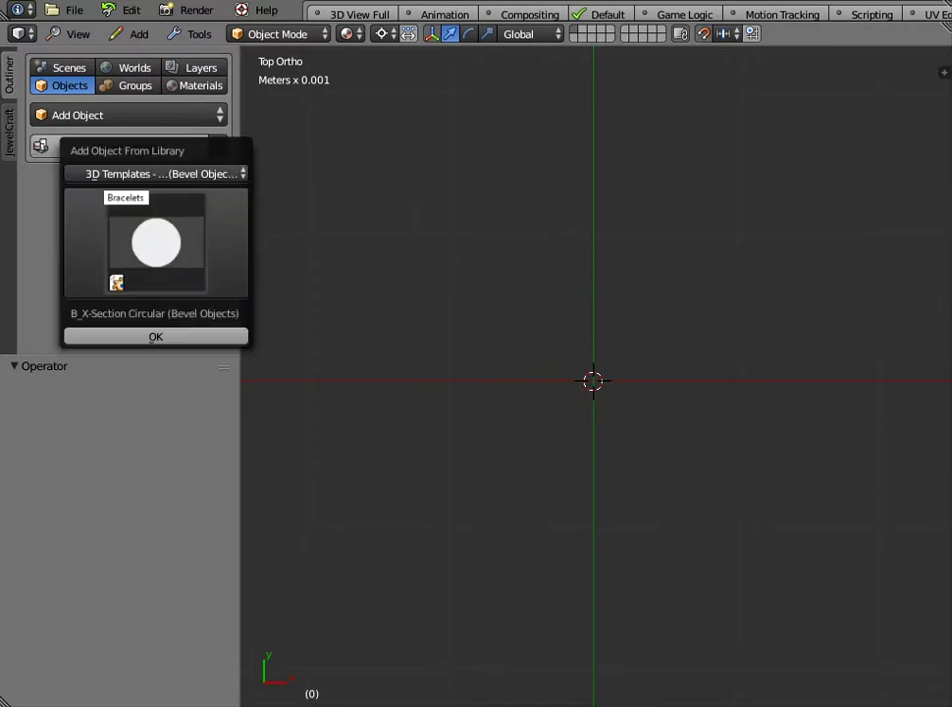
left_click(155, 174)
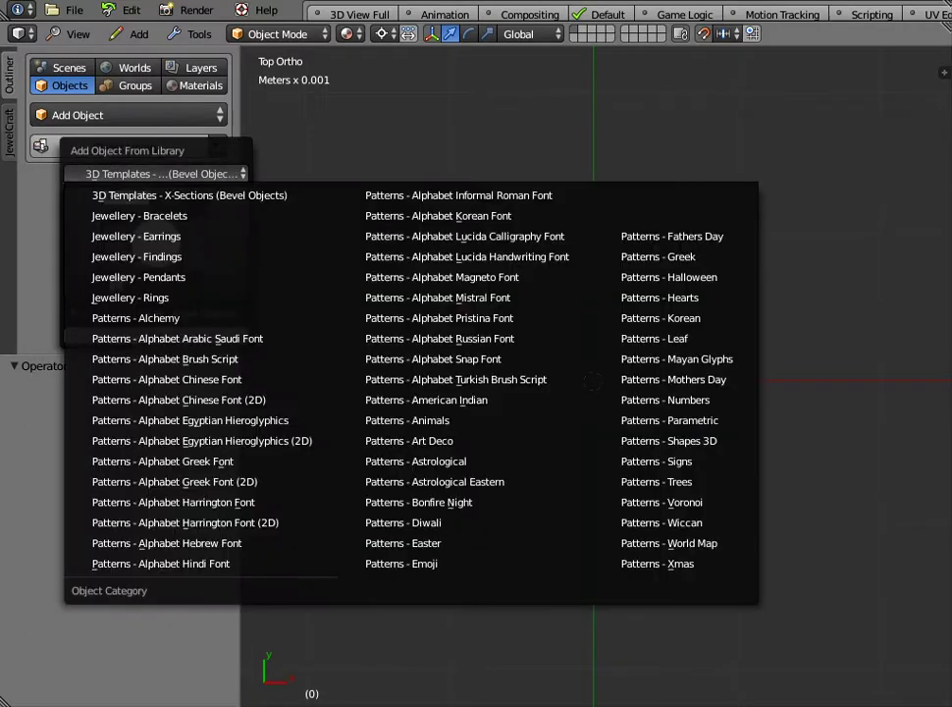
left_click(186, 196)
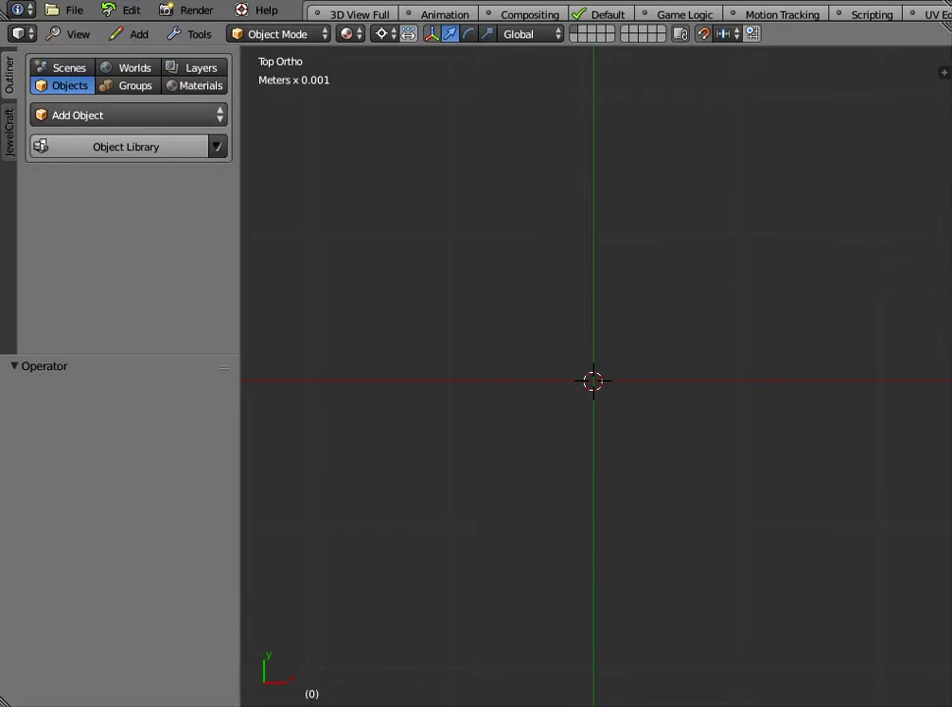
Add Harrington Font - A (UC) from the object library's Patterns - Alphabet Harrington Font category at about X -4.9 mm, Y -0.8 mm.
left_click(148, 145)
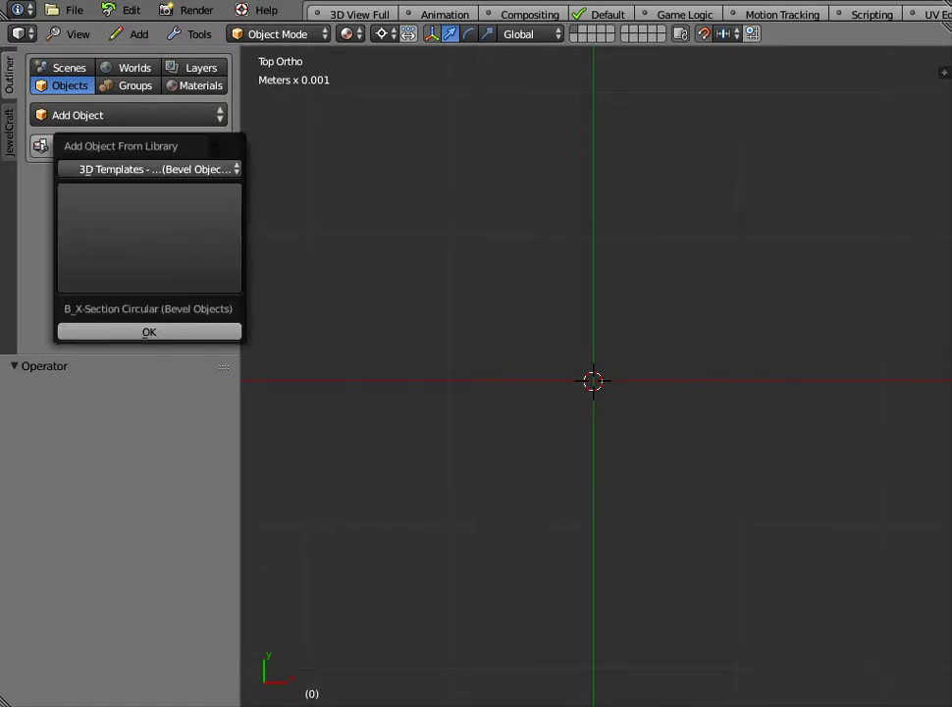
left_click(157, 169)
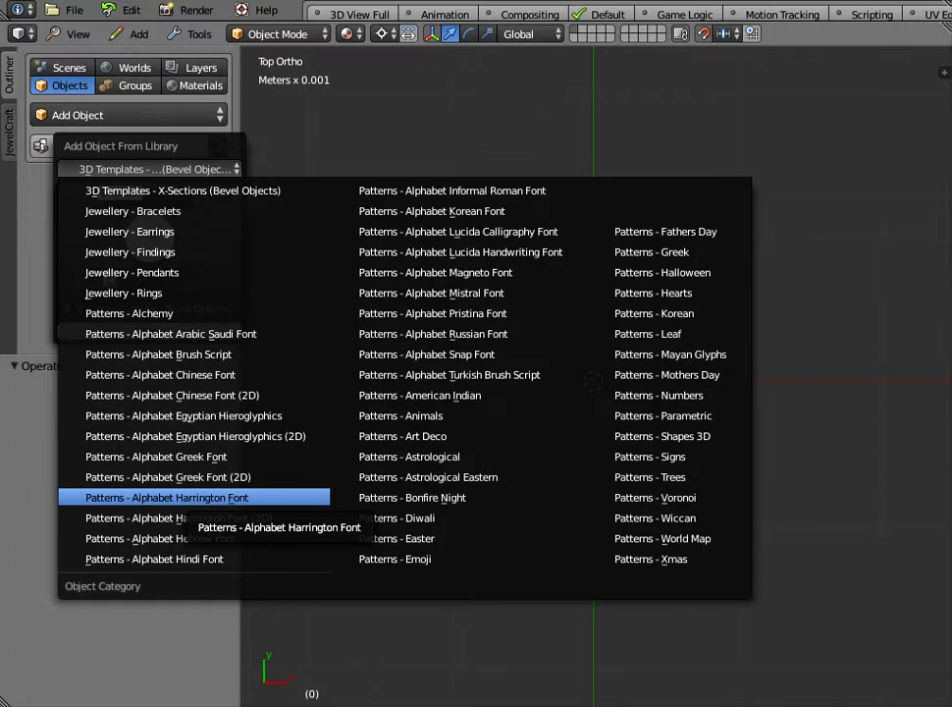
left_click(197, 498)
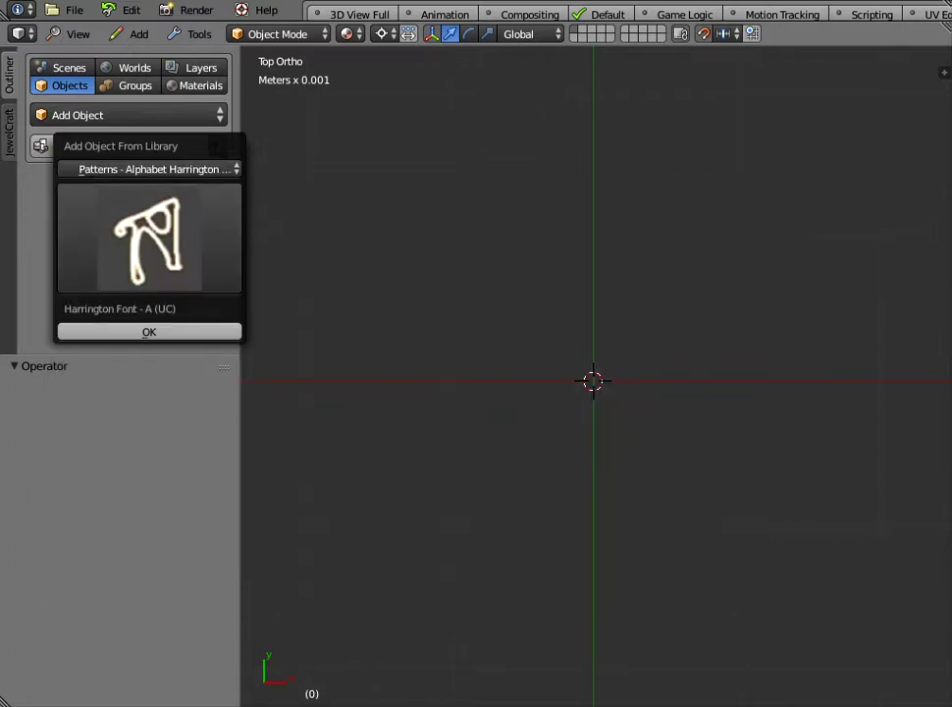
left_click(149, 238)
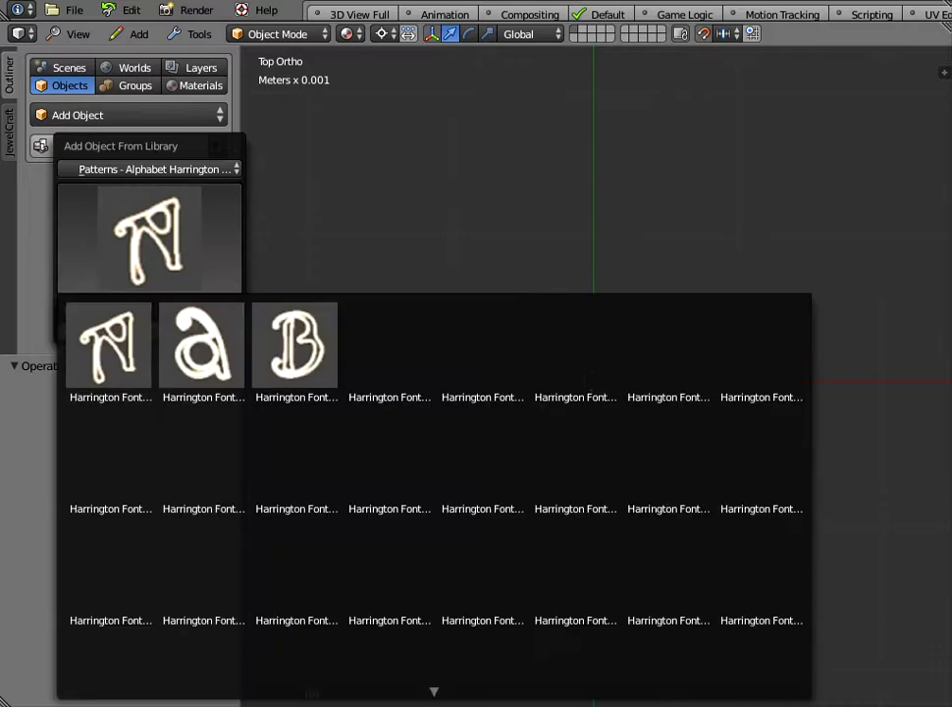
left_click(109, 351)
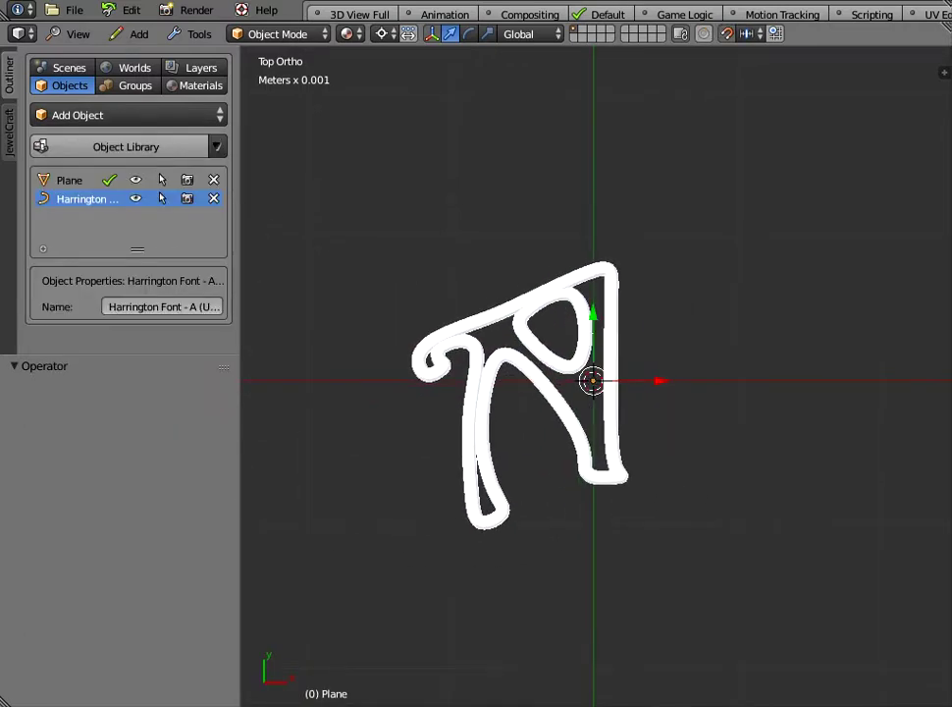
left_click(522, 391)
Add Harrington Font - B (UC) from the object library, overlapping the A's lower right at about X 4.1 mm, Y -7.5 mm.
left_click(98, 115)
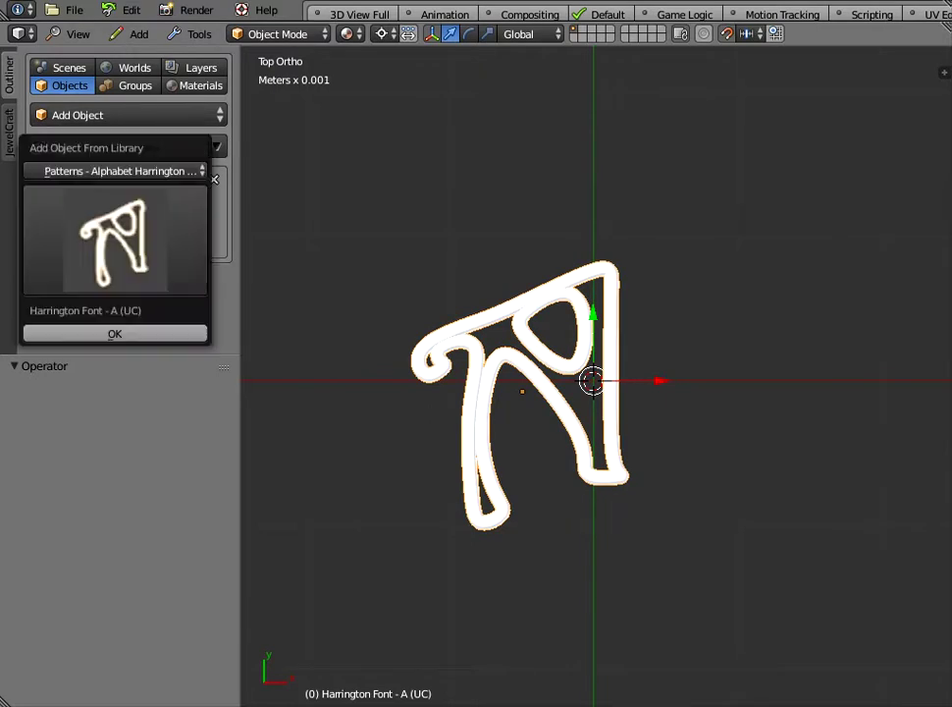
left_click(115, 241)
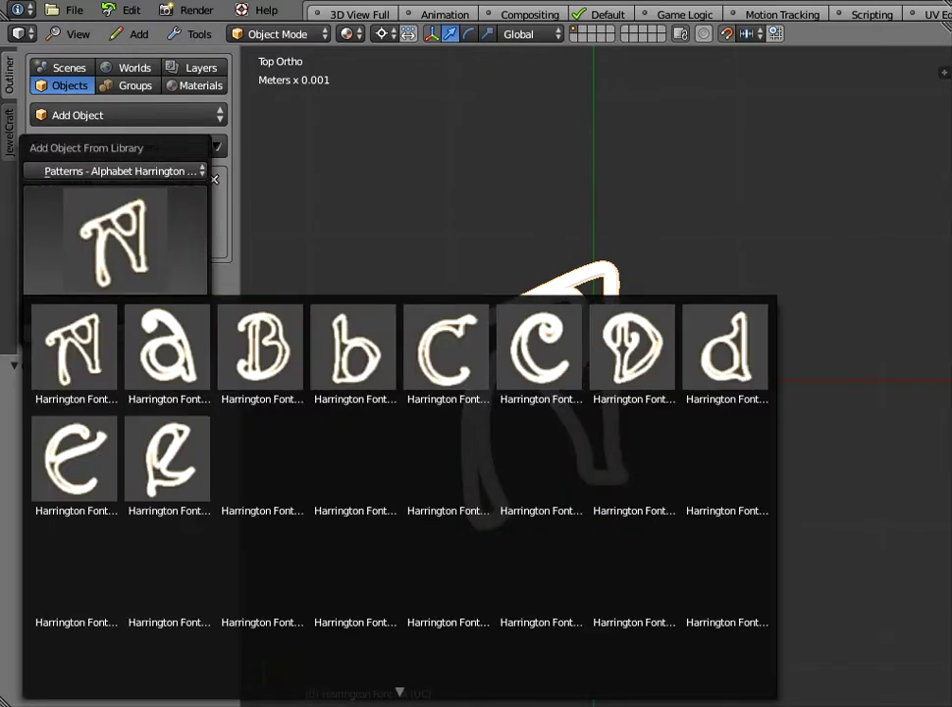
left_click(260, 354)
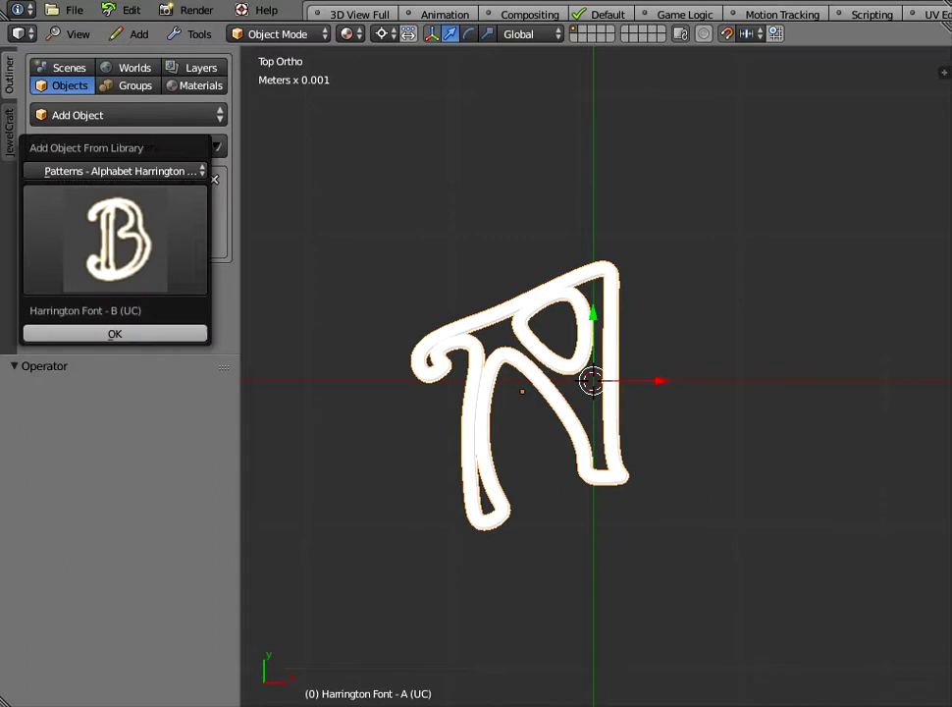
left_click(115, 334)
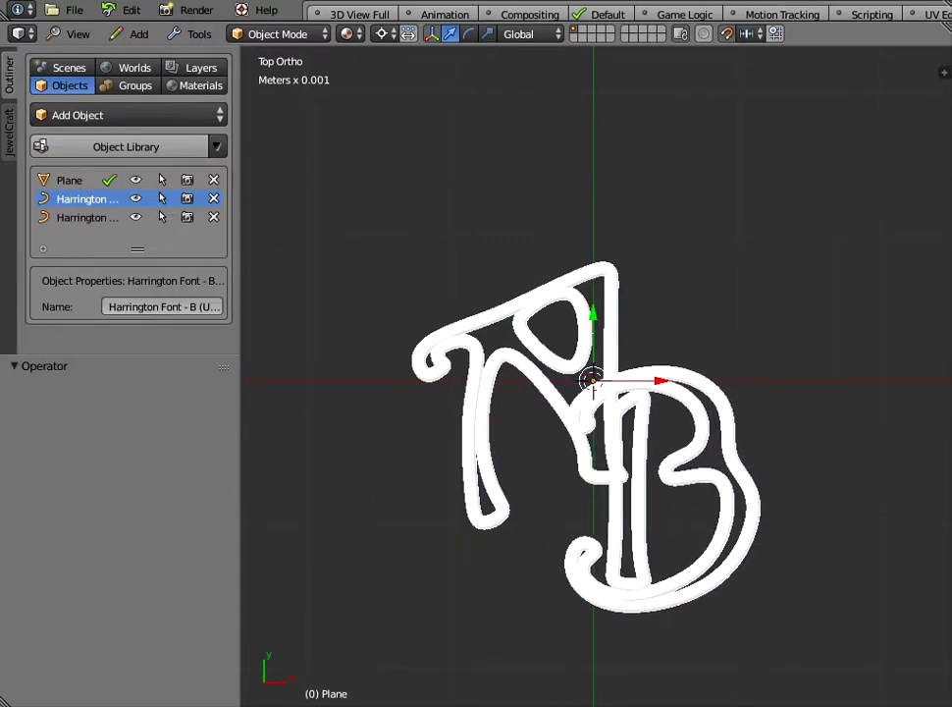
left_click(655, 489)
Examine the A and B letters from several angles and in front view, comparing their heights, dimensions and curve properties.
middle_click_drag(655, 490, 679, 428)
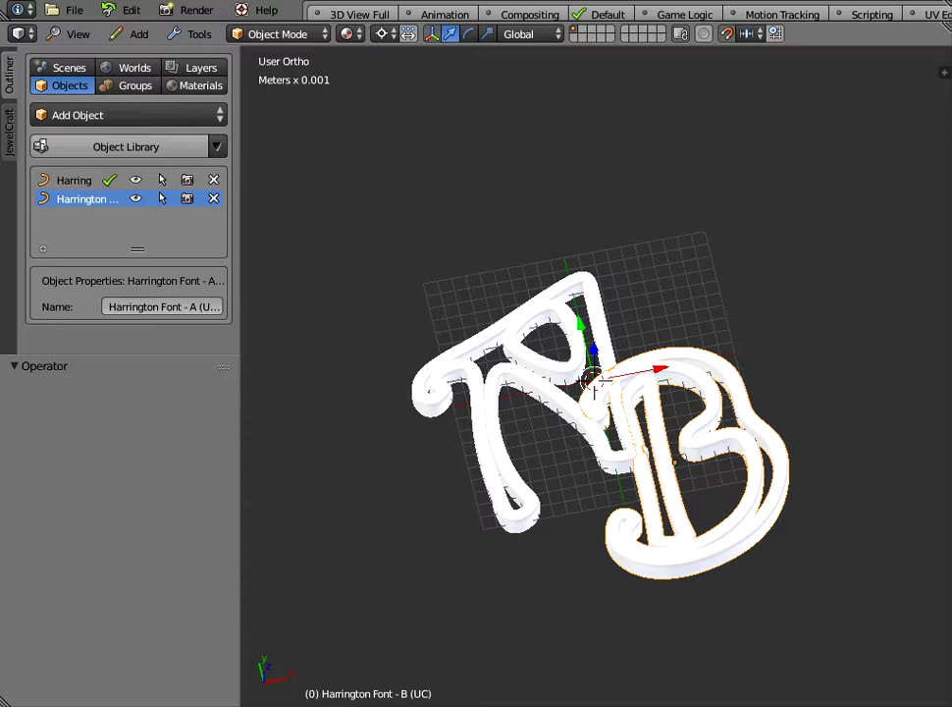
middle_click_drag(595, 393, 581, 306)
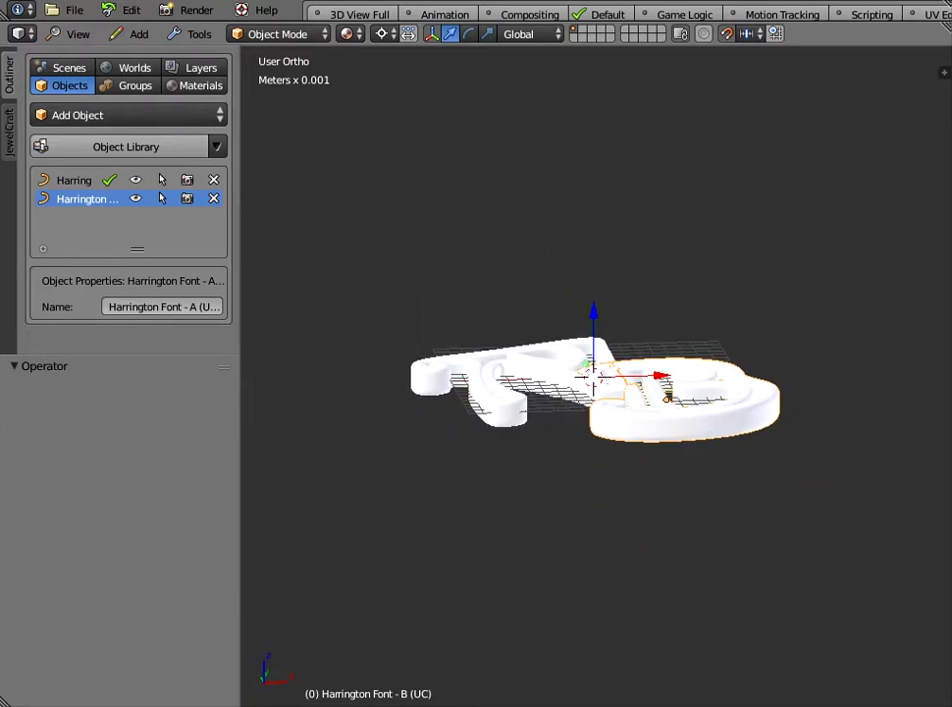
key("n")
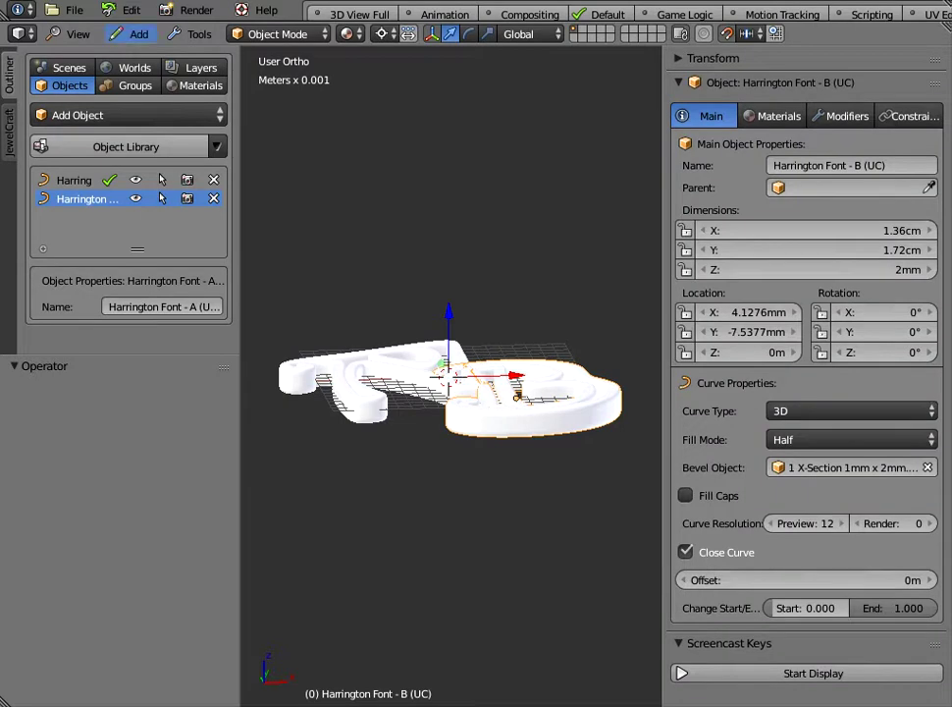
left_click(78, 33)
left_click(81, 230)
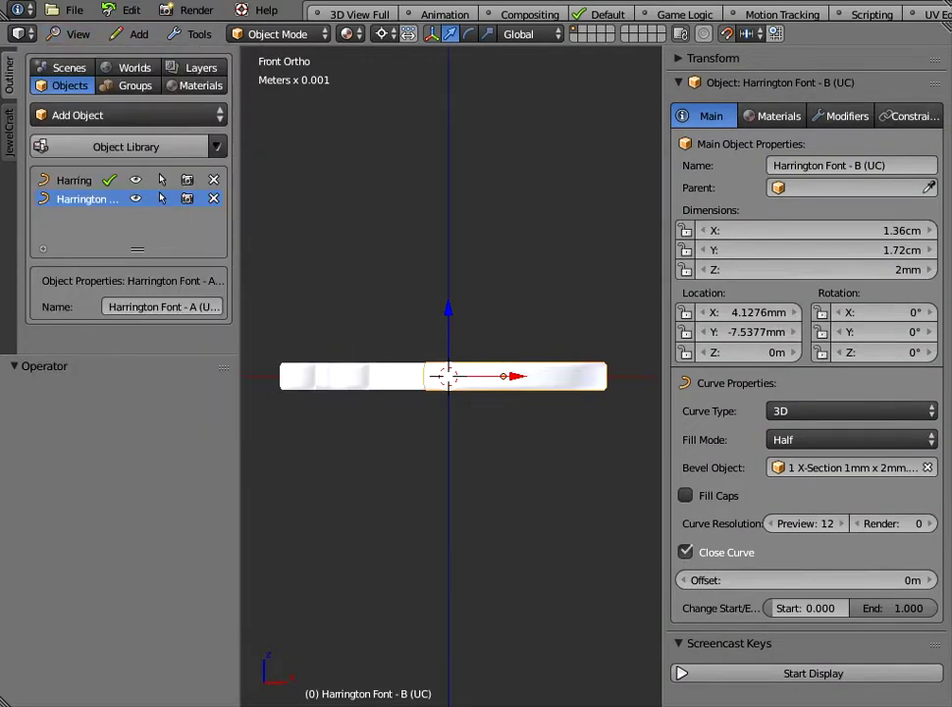
scroll(451, 376, "up", 7)
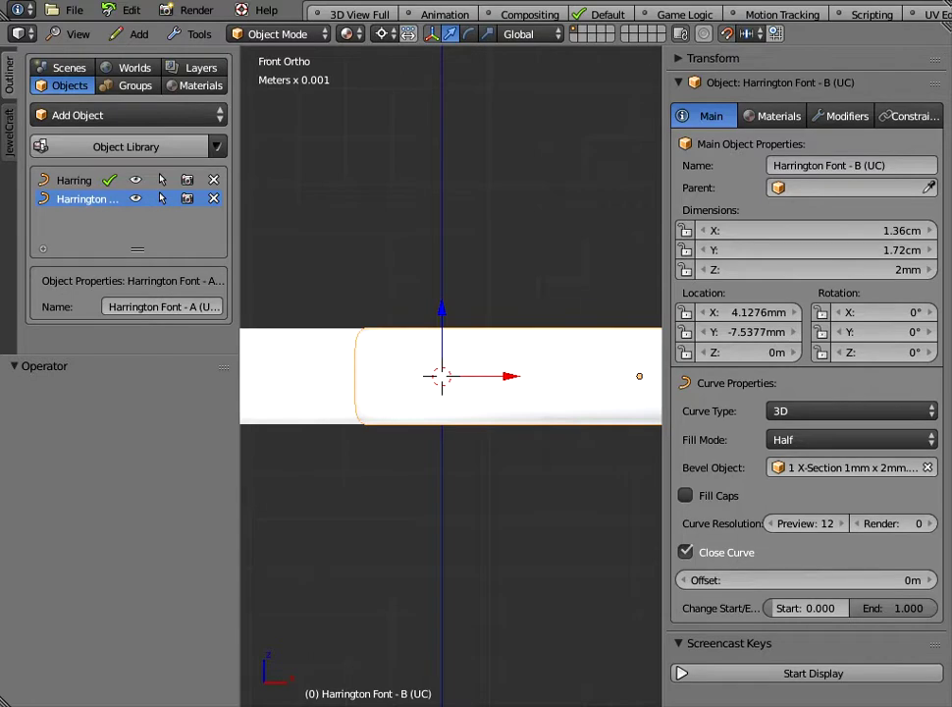
right_click(300, 375)
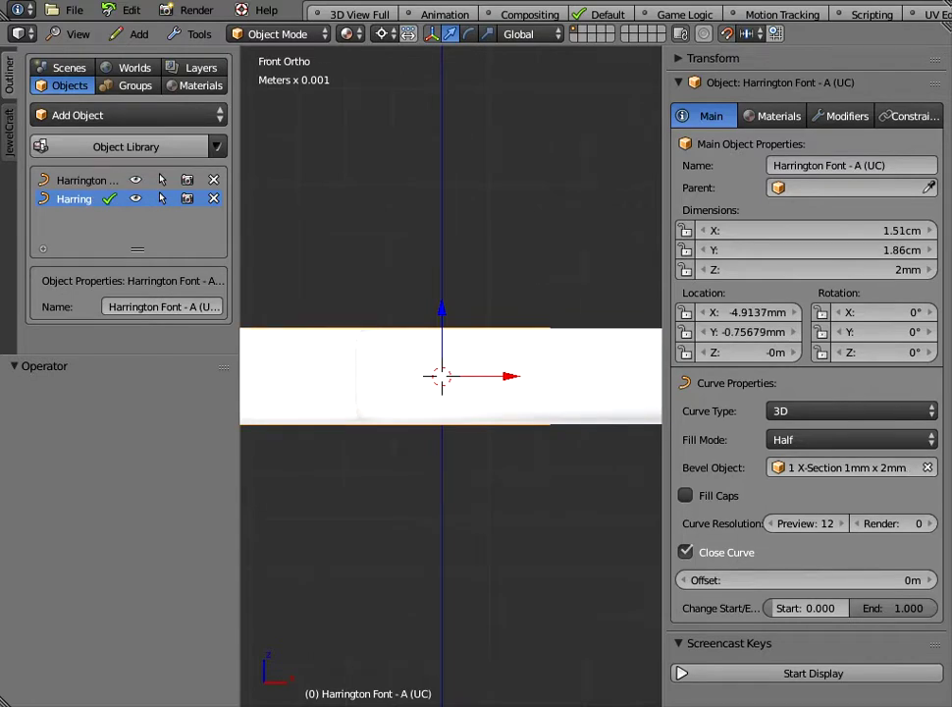
right_click(601, 375)
scroll(452, 376, "down", 2)
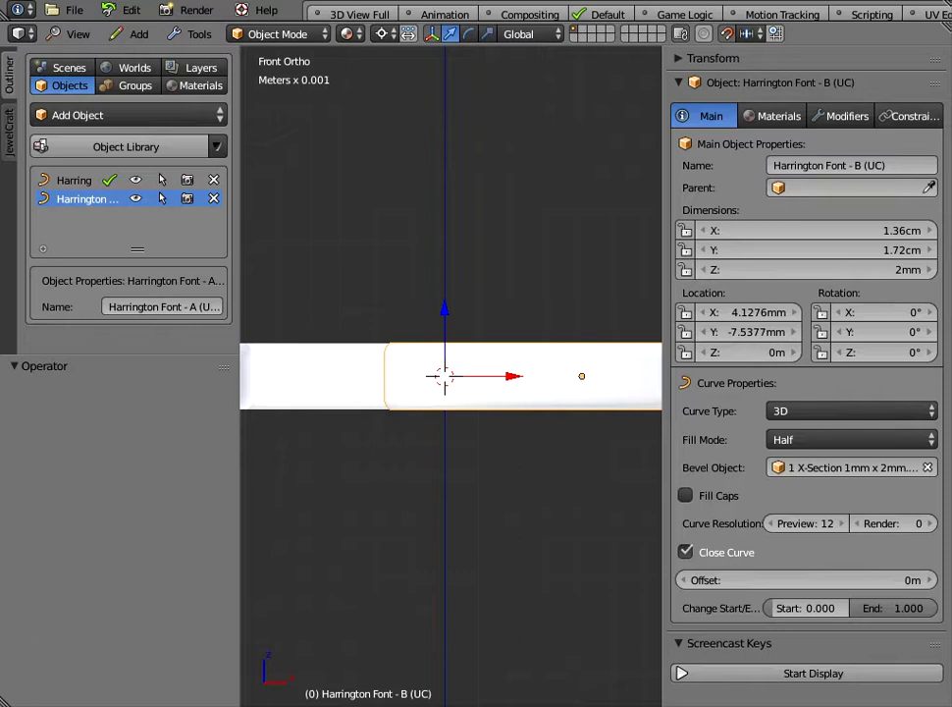
middle_click_drag(451, 376, 437, 432)
scroll(439, 422, "down", 1)
middle_click_drag(442, 515, 442, 550)
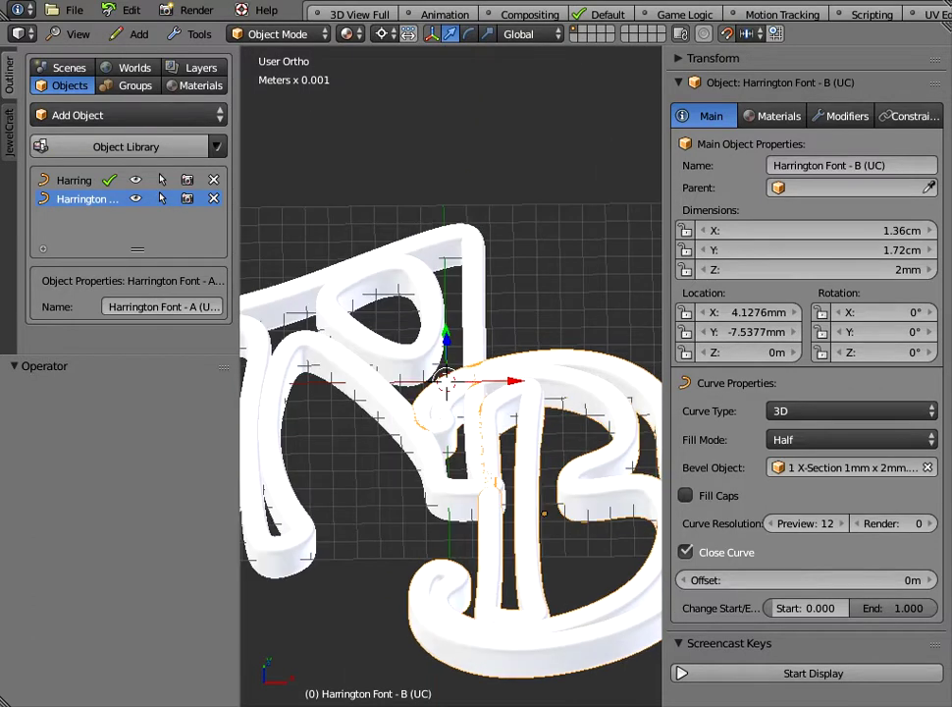
scroll(441, 471, "down", 1)
middle_click_drag(441, 471, 488, 447)
key("n")
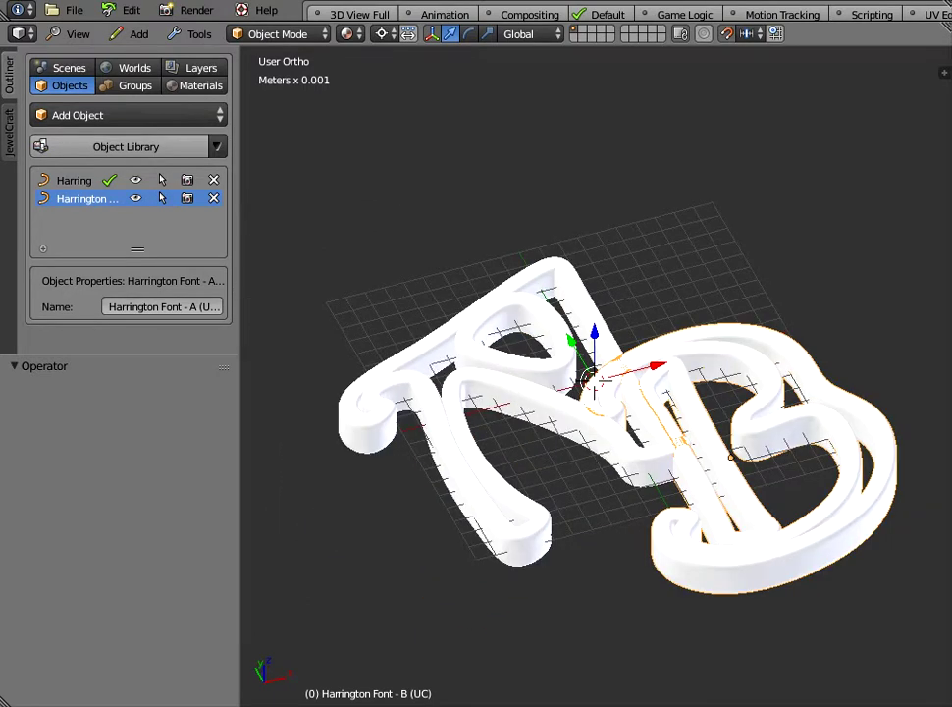
Start the Screencast Keys display in the 3D view.
key("n")
left_click(805, 674)
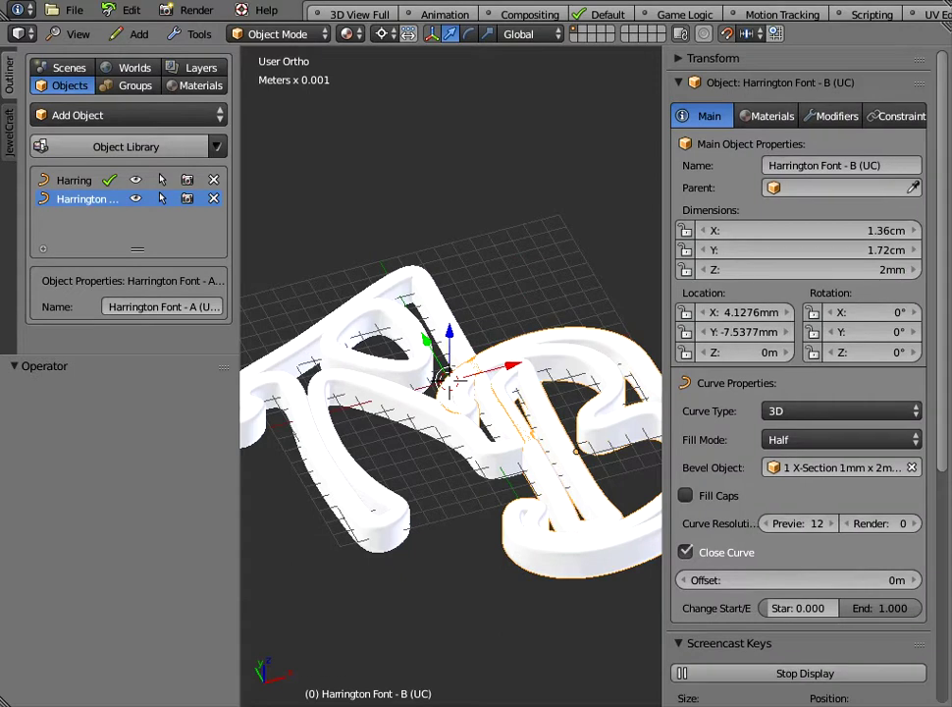
key("n")
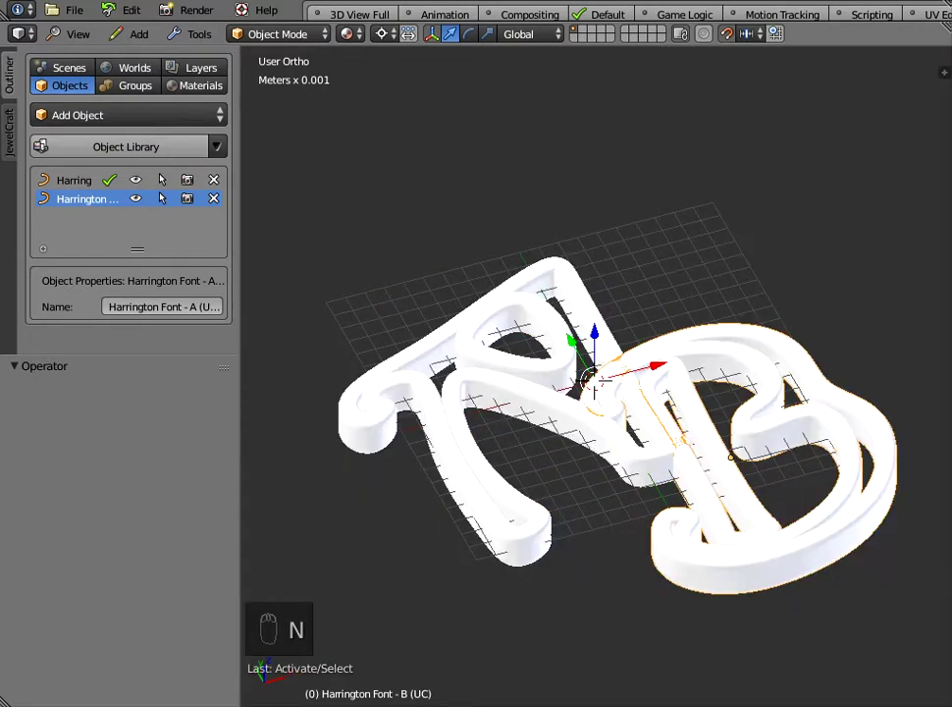
Select the A together with the B and join both letters into one curve object.
left_click(520, 395, "shift")
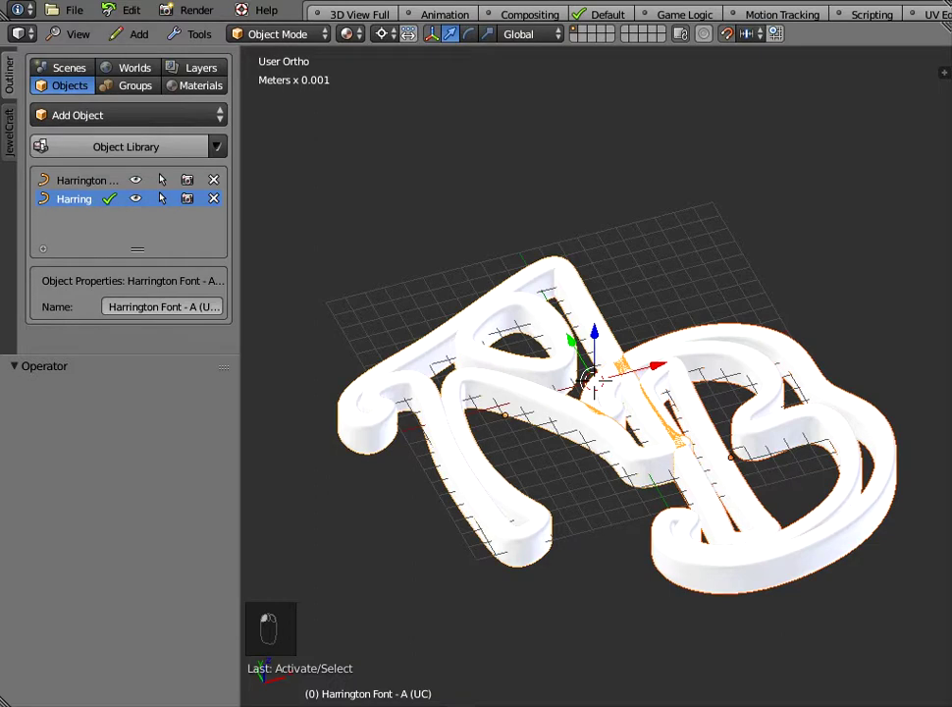
left_click(192, 33)
mouse_move(221, 76)
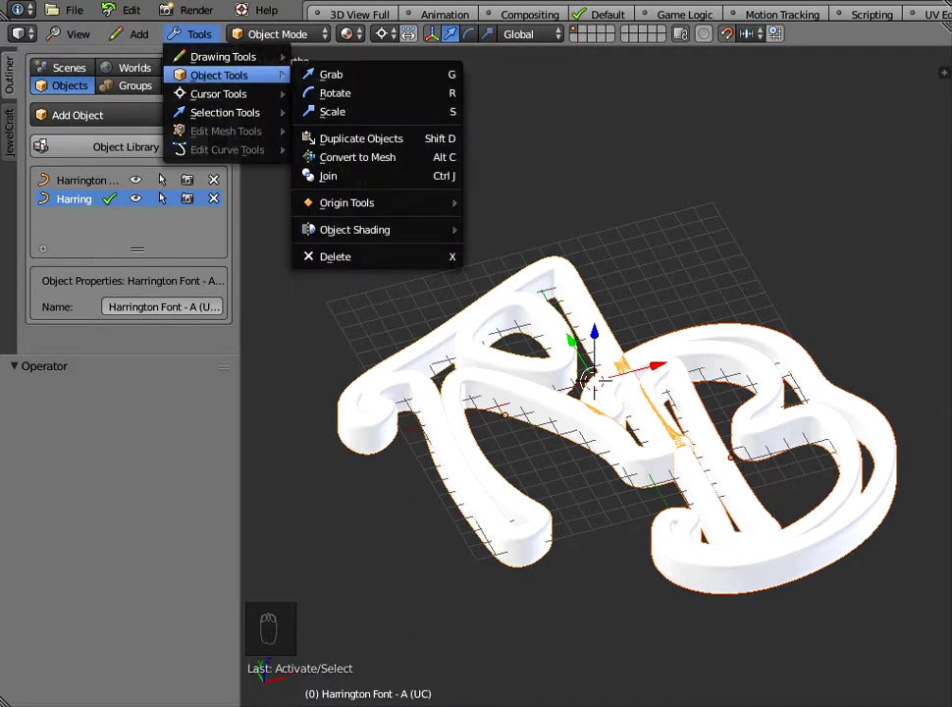
left_click(329, 176)
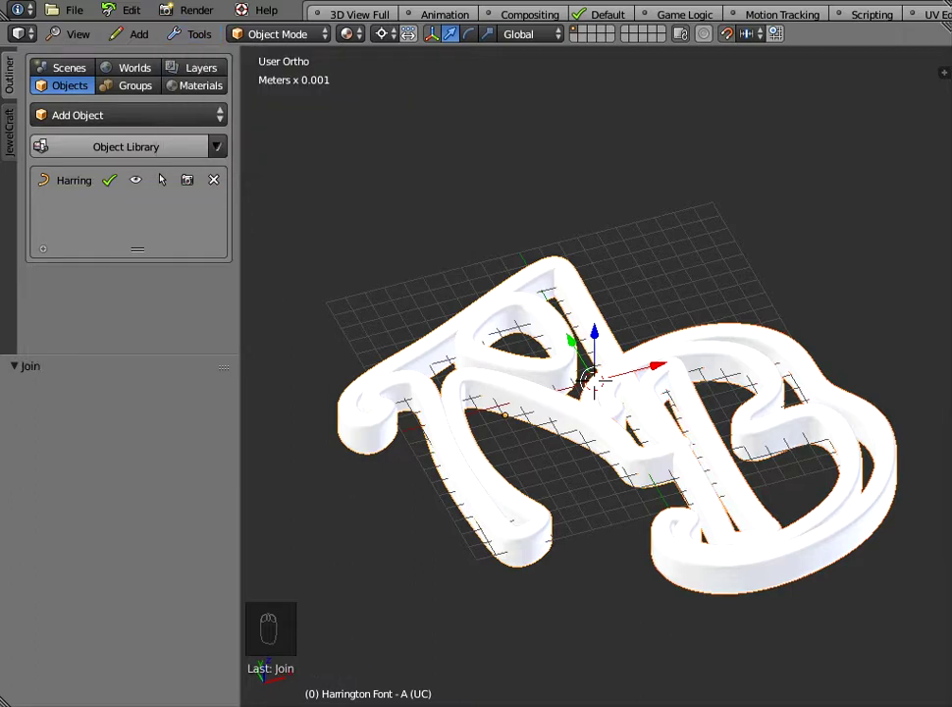
Test-move the joined letters along the X axis in top view and return them to their starting position.
left_click(77, 33)
left_click(78, 191)
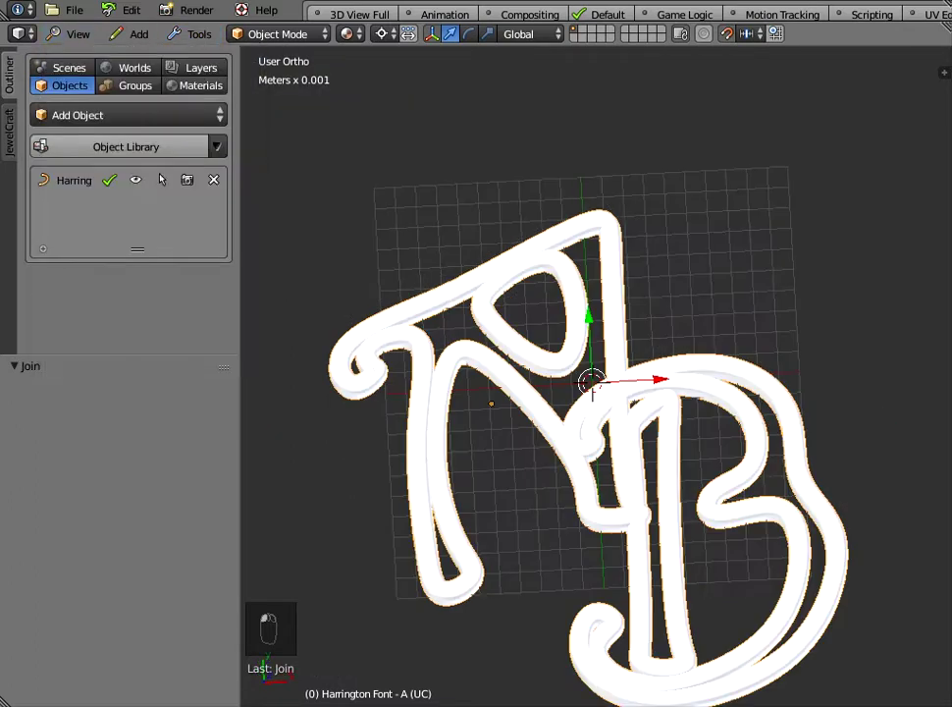
key("g")
key("x")
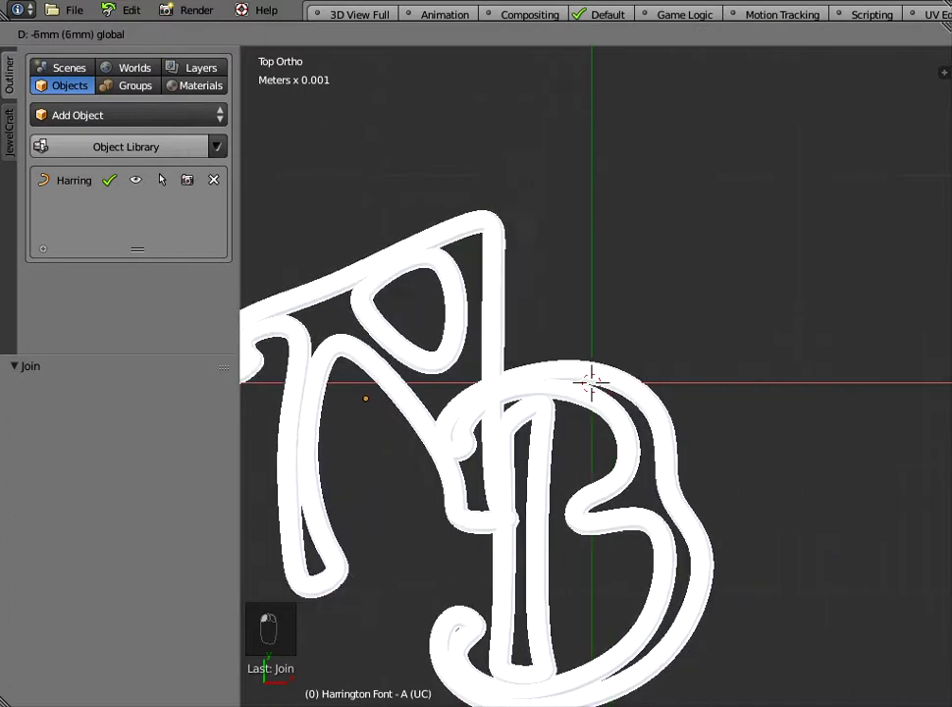
left_click_drag(541, 382, 663, 381)
scroll(663, 381, "down", 3)
middle_click_drag(662, 382, 674, 367)
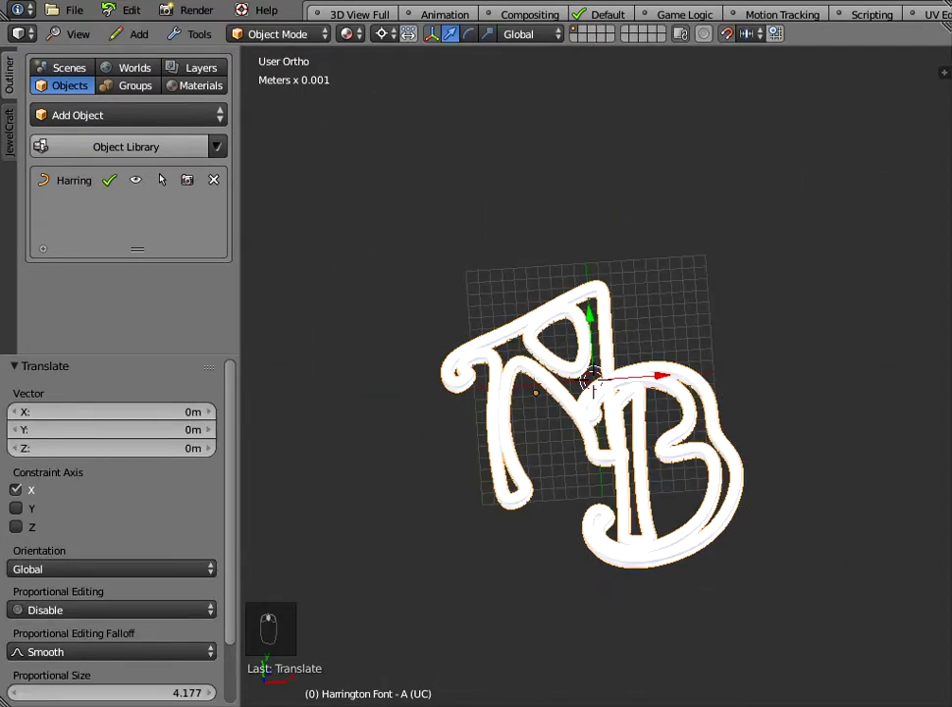
Set the joined letters' origin to their geometry.
left_click(199, 34)
mouse_move(219, 75)
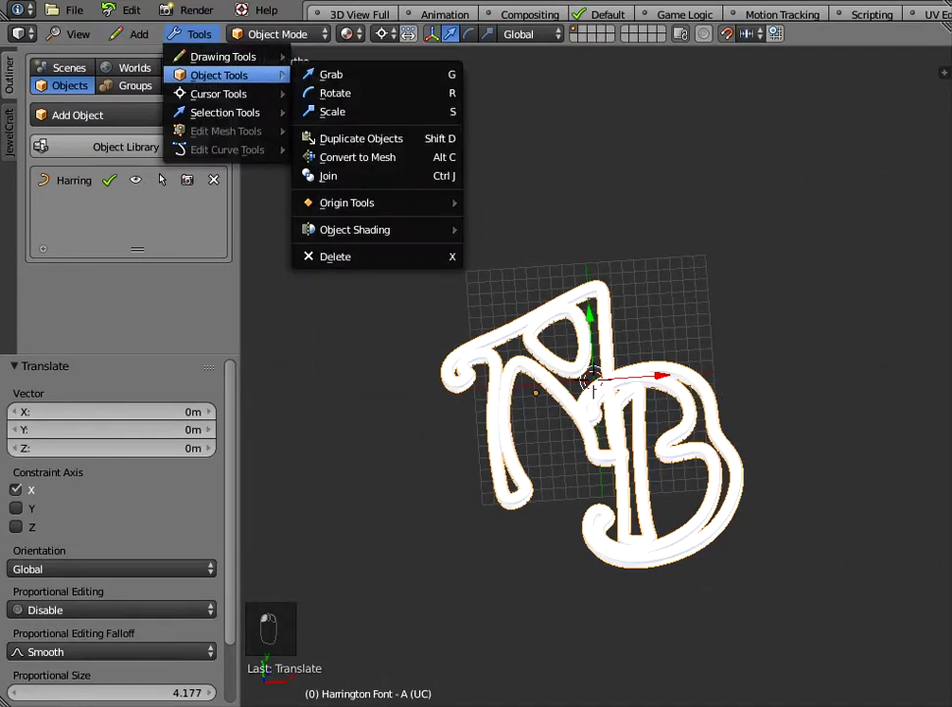
mouse_move(346, 202)
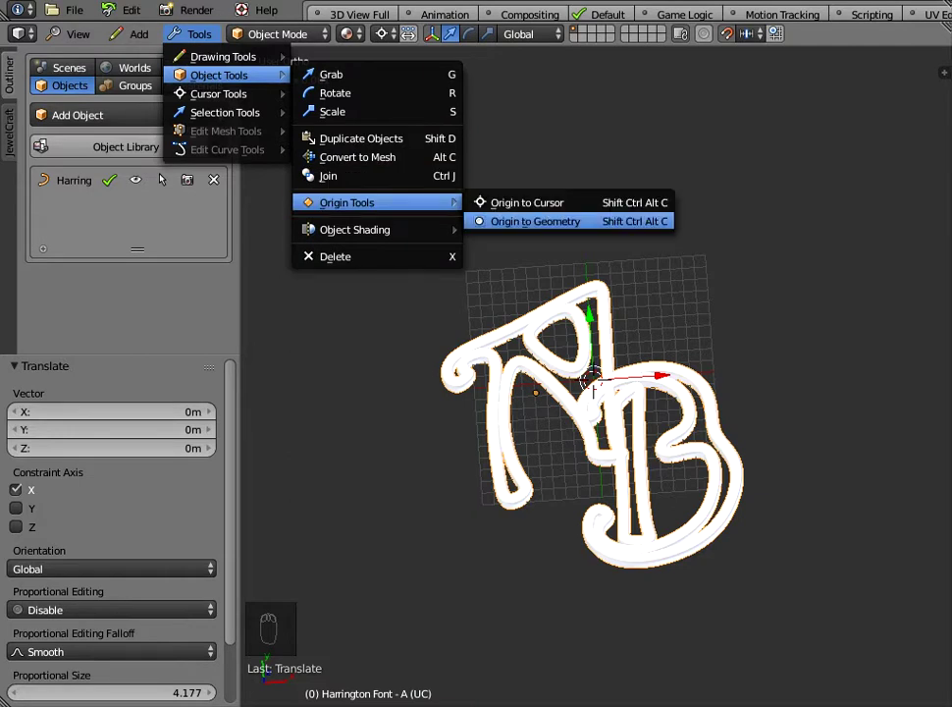
left_click(534, 221)
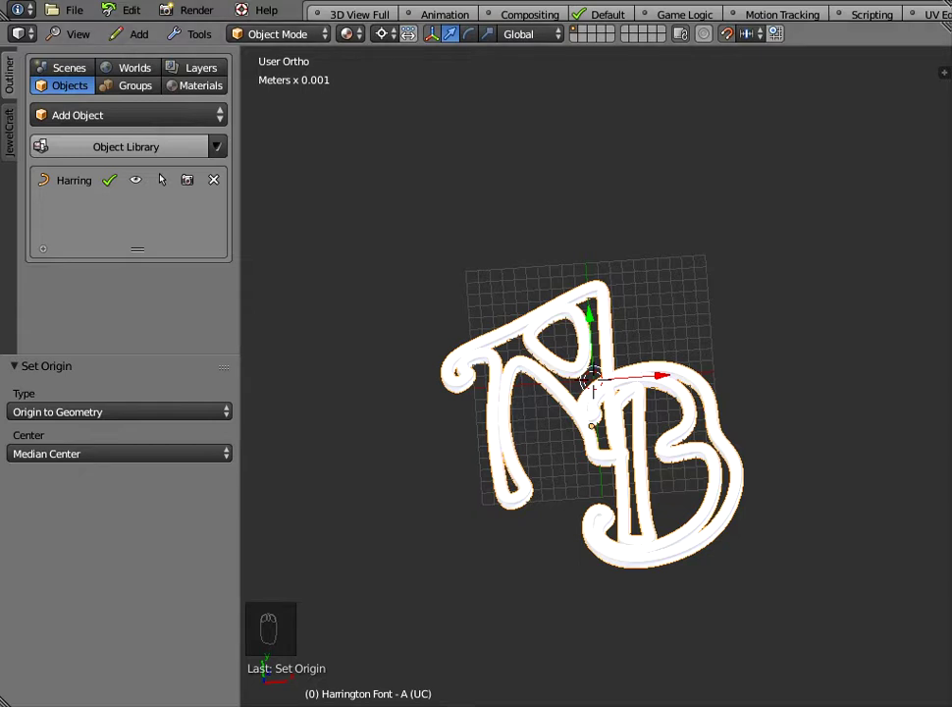
Snap the joined letters to the 3D cursor.
left_click(194, 33)
mouse_move(224, 74)
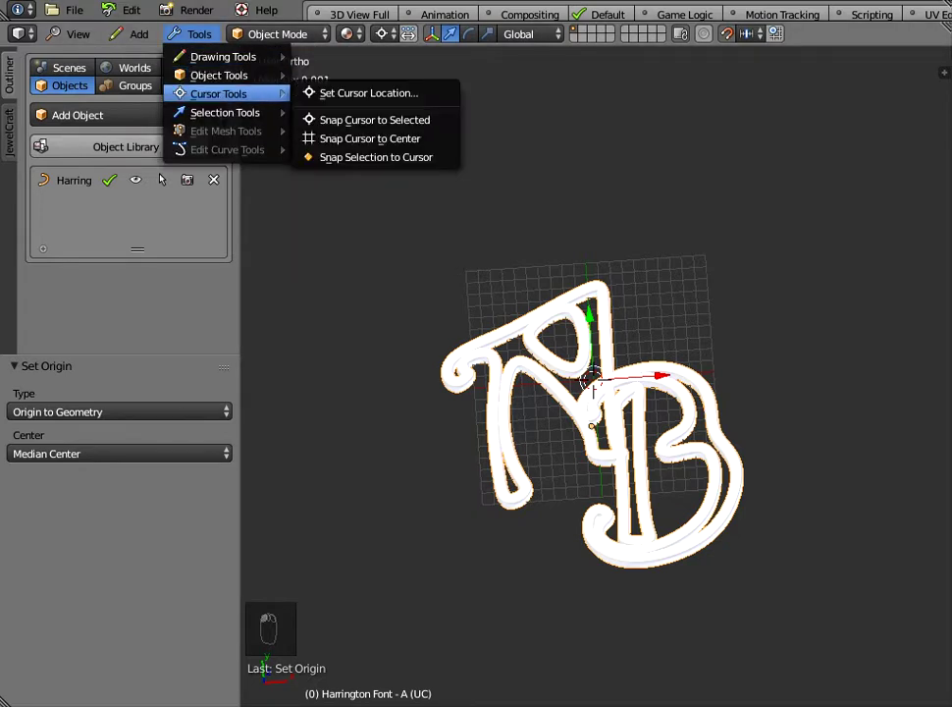
left_click(376, 157)
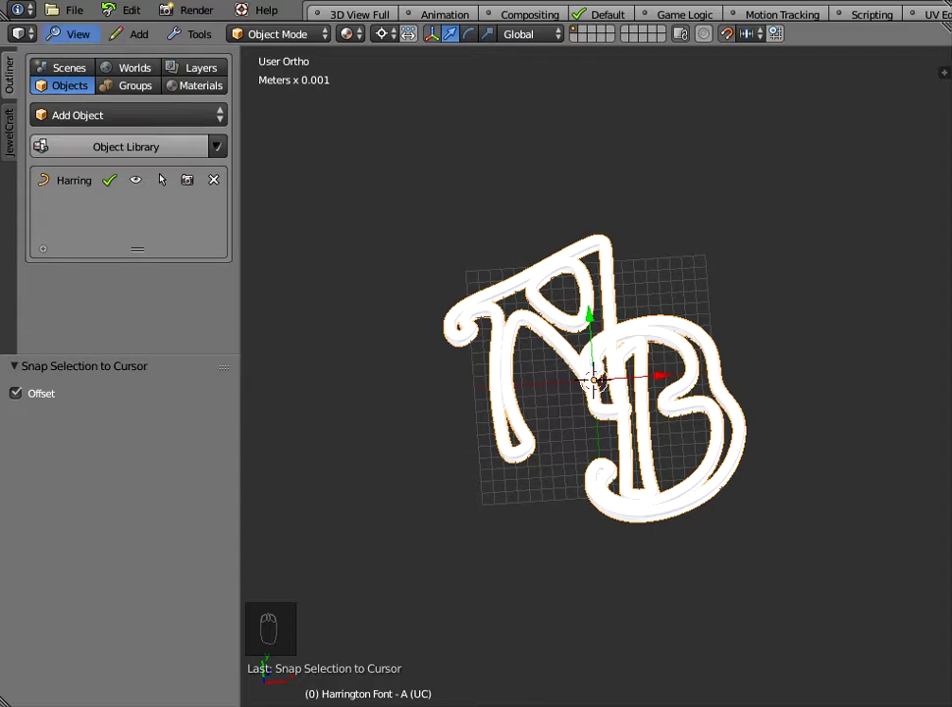
In top view, move the control points on the B's top arc and lower curl 1 mm along Y, and return to Object Mode.
left_click(78, 34)
left_click(77, 194)
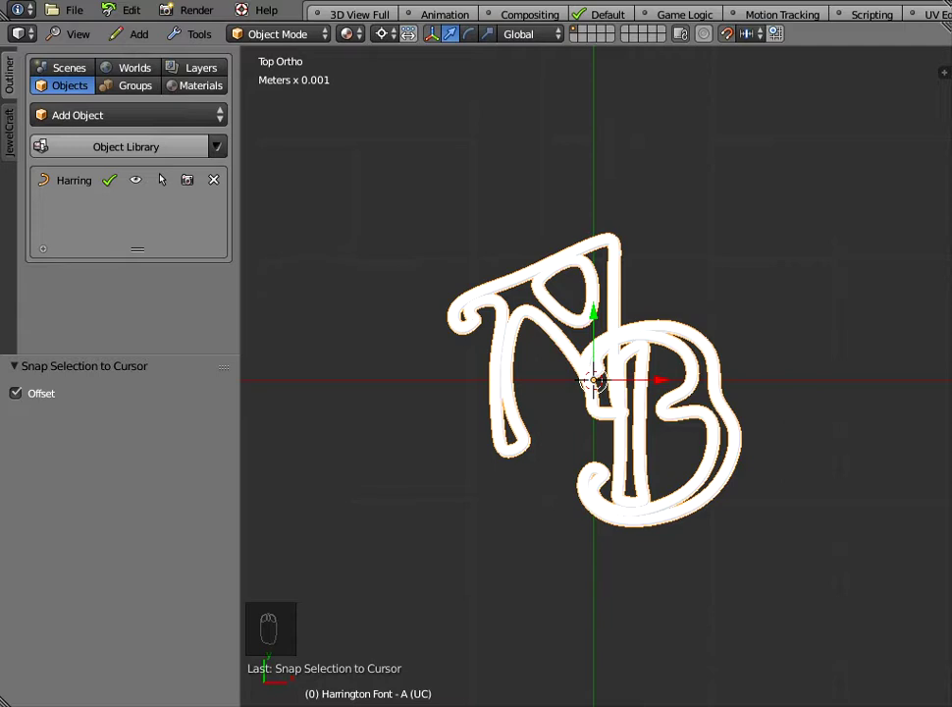
key("Tab")
scroll(593, 381, "up", 4)
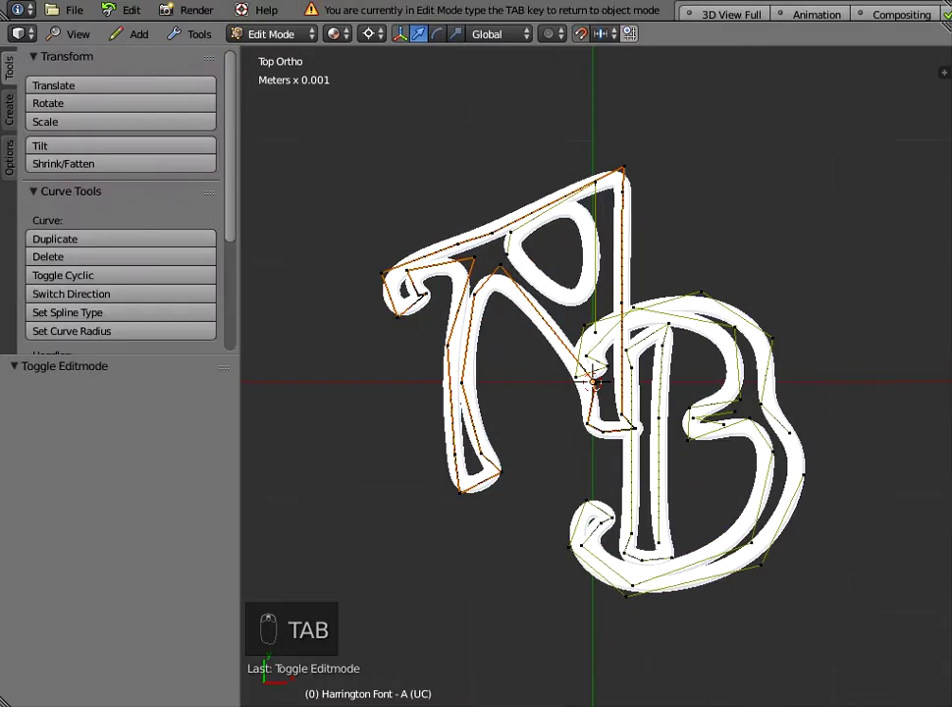
scroll(593, 380, "down", 2)
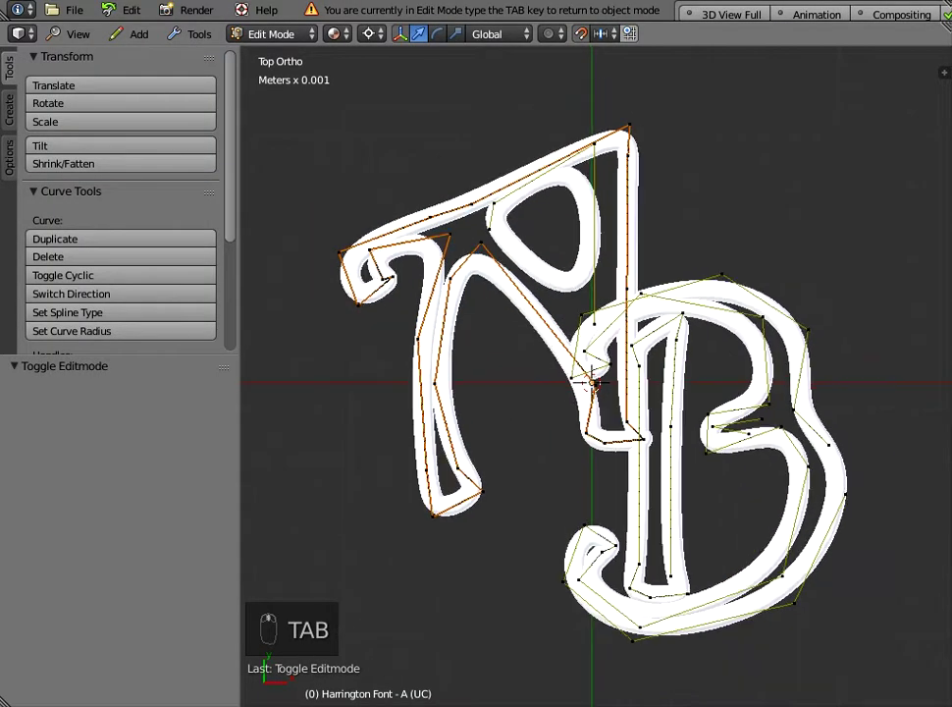
scroll(592, 381, "up", 3)
scroll(593, 381, "down", 1)
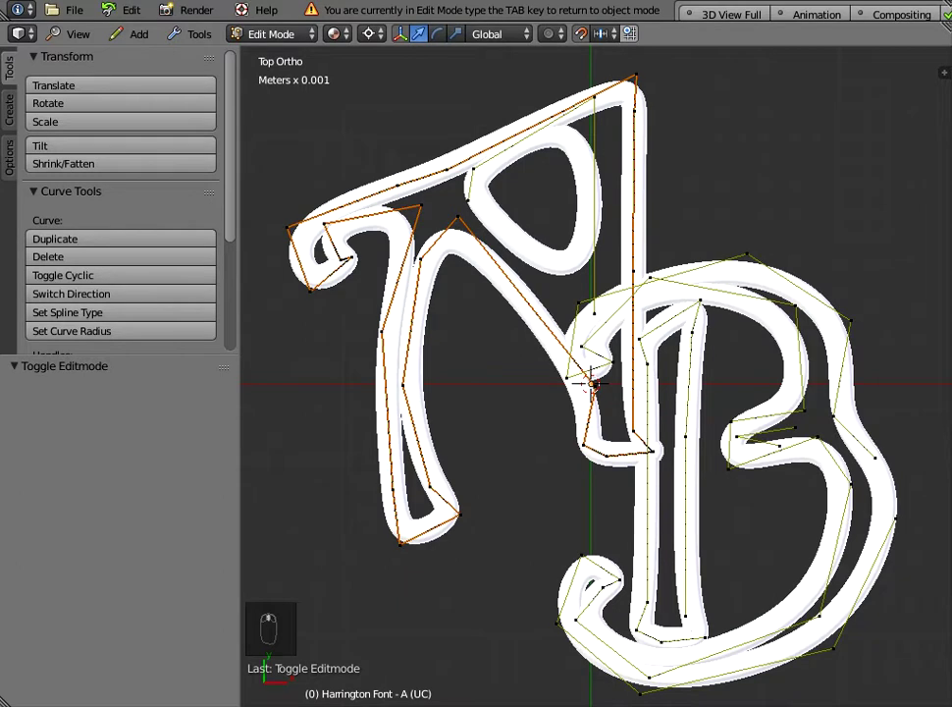
right_click(592, 383)
mouse_move(591, 316)
left_mouse_down()
mouse_move(590, 217)
mouse_move(591, 315)
mouse_move(591, 242)
mouse_move(591, 291)
left_mouse_up()
left_click(581, 555)
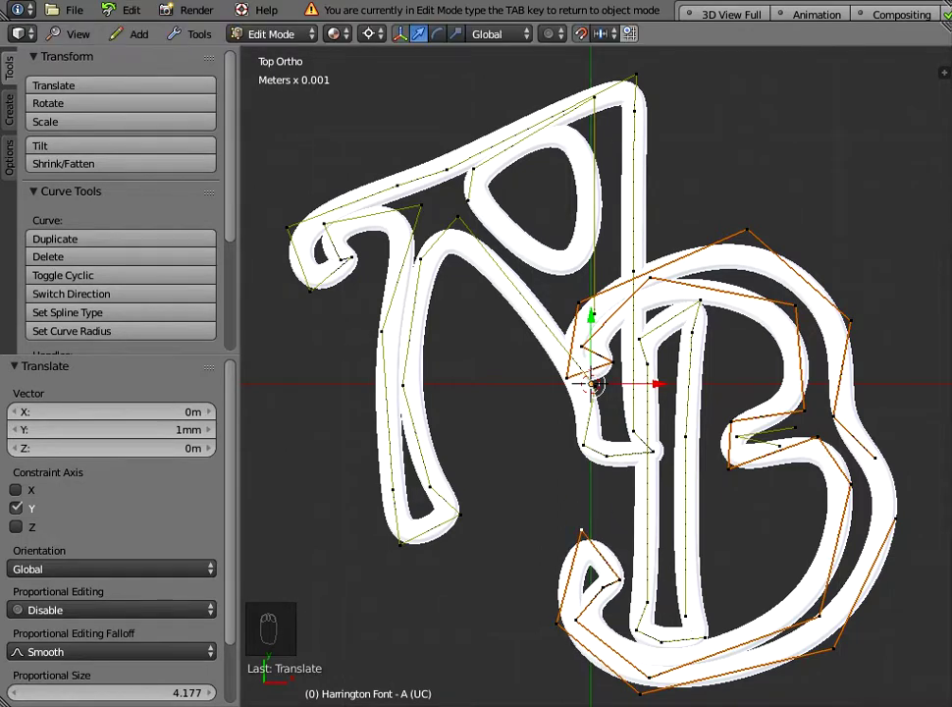
key("a")
key("Tab")
scroll(595, 385, "down", 3)
scroll(594, 383, "down", 3)
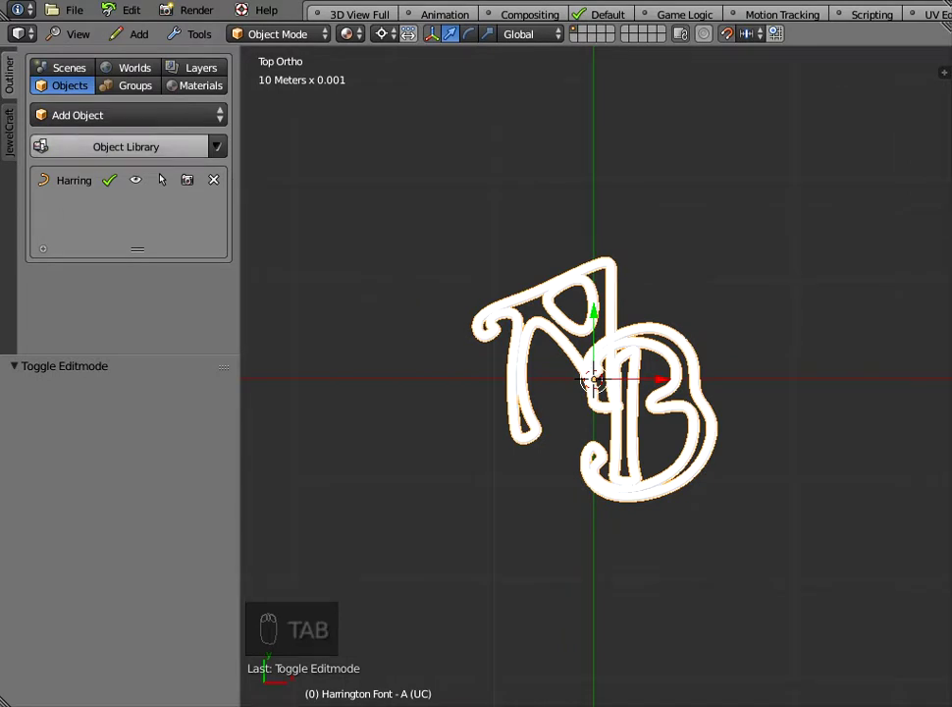
Browse the Patterns - Astrological category of the object library and close it without adding an object.
left_click(126, 146)
left_click(138, 169)
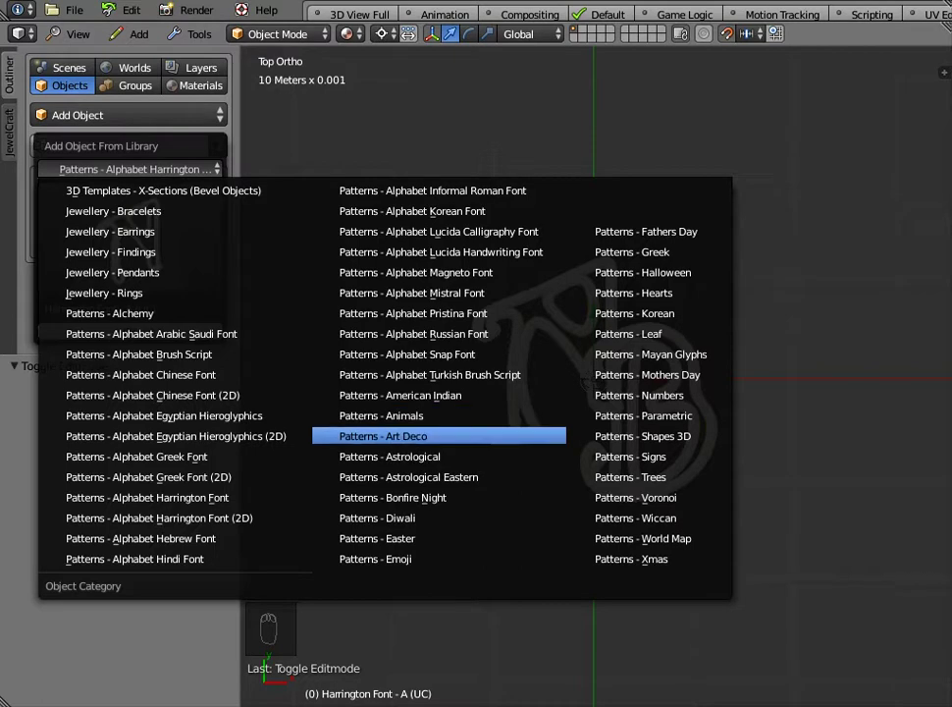
left_click(393, 456)
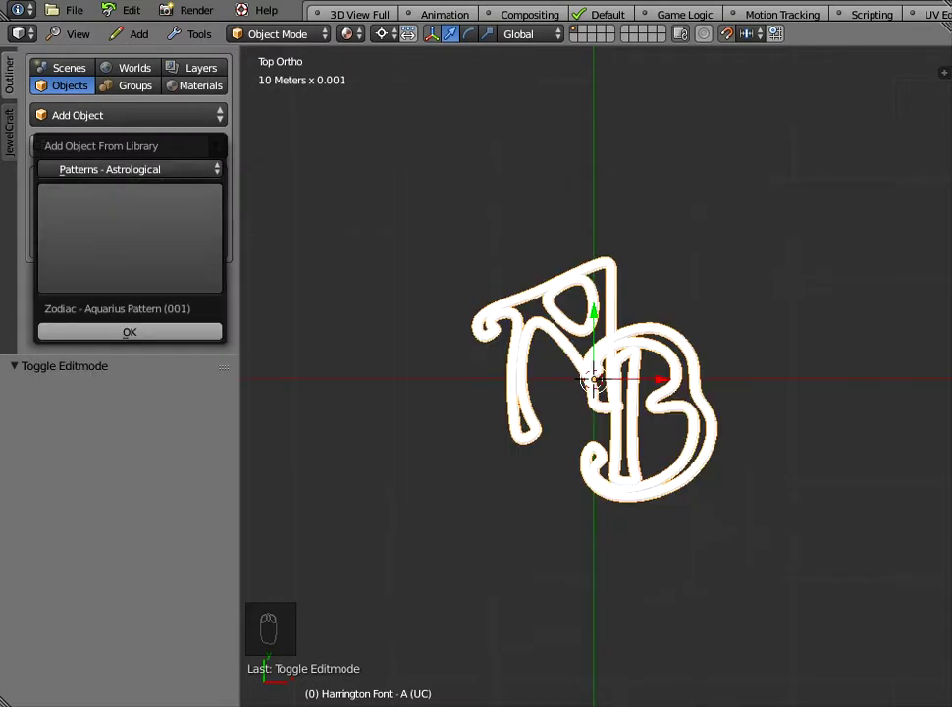
left_click(130, 235)
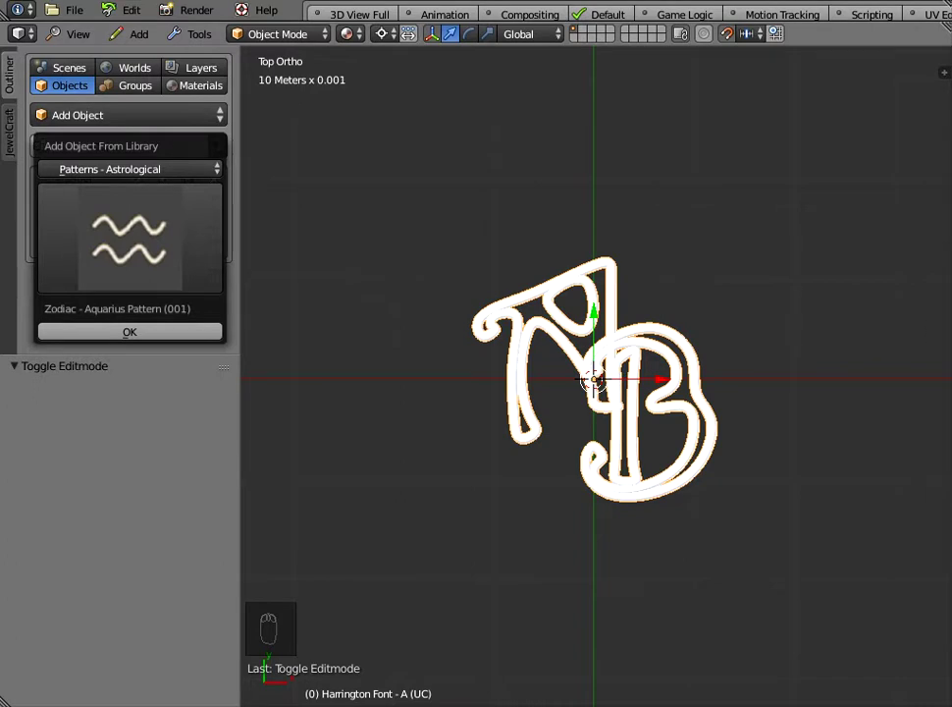
key("Escape")
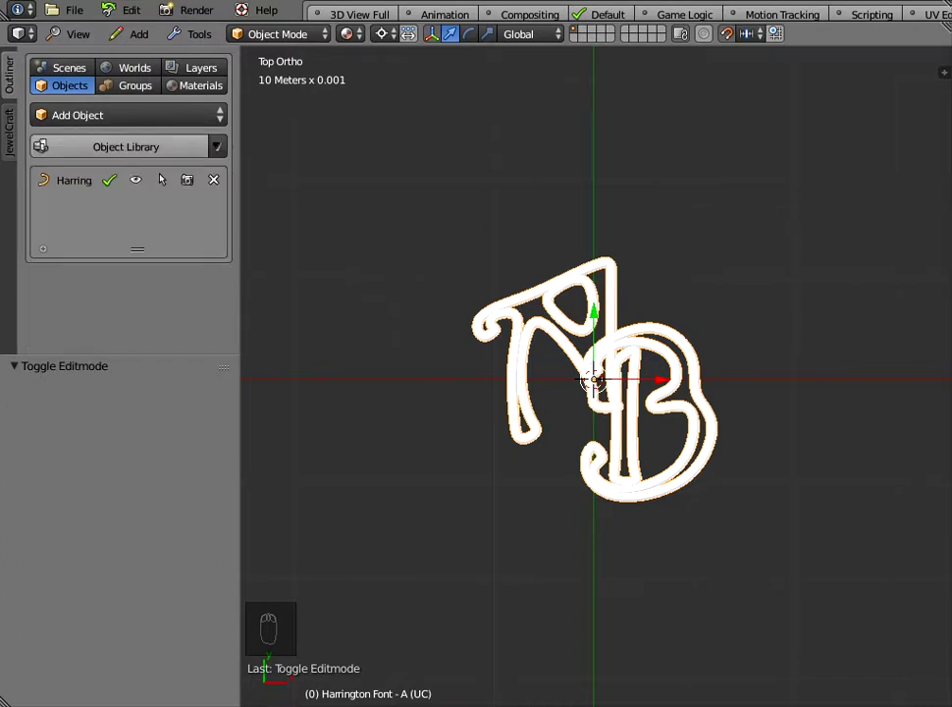
Show the monogram's object properties and view the bevel objects available for its curve.
middle_click_drag(594, 382, 623, 343)
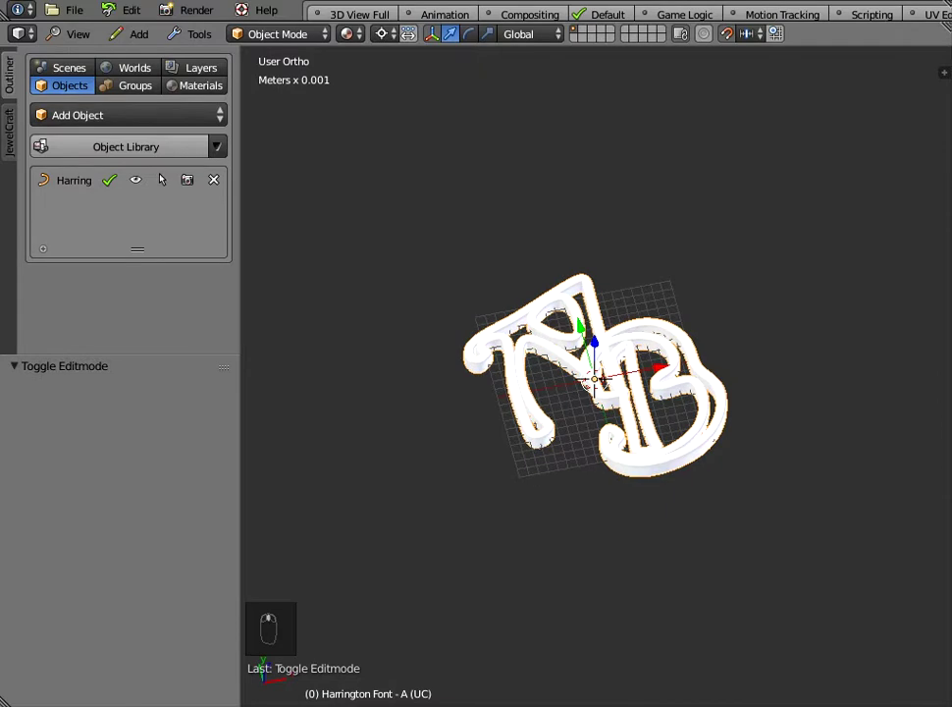
key("n")
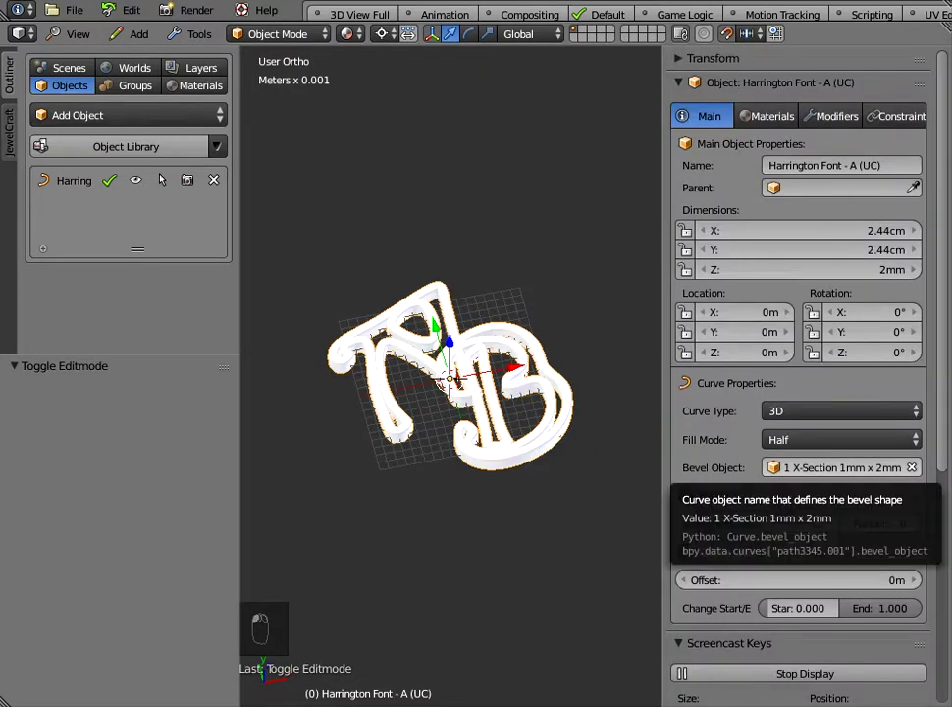
left_click(842, 467)
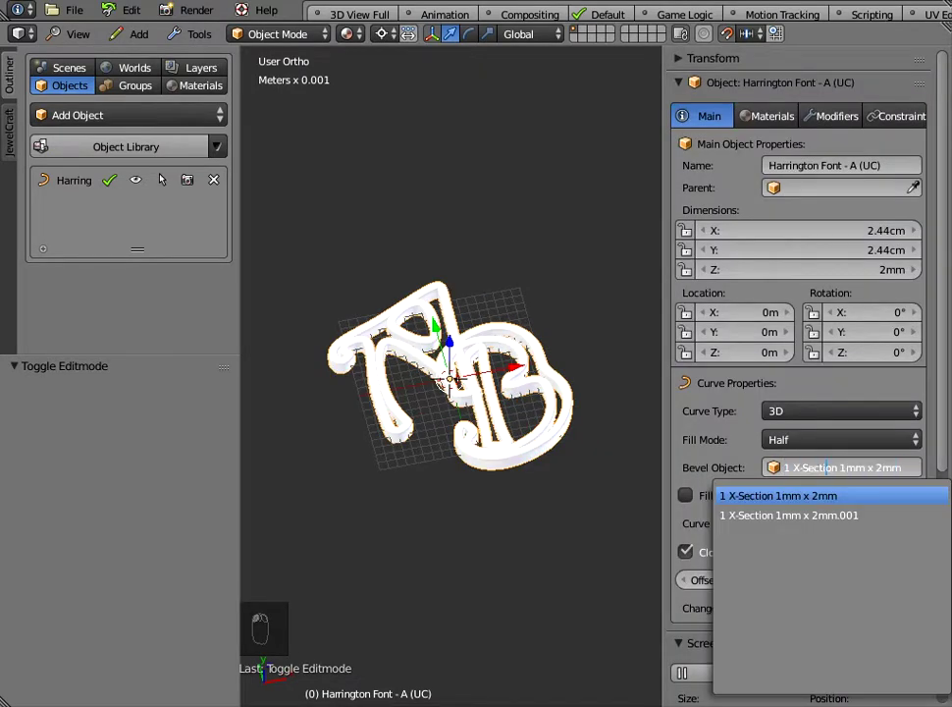
key("Escape")
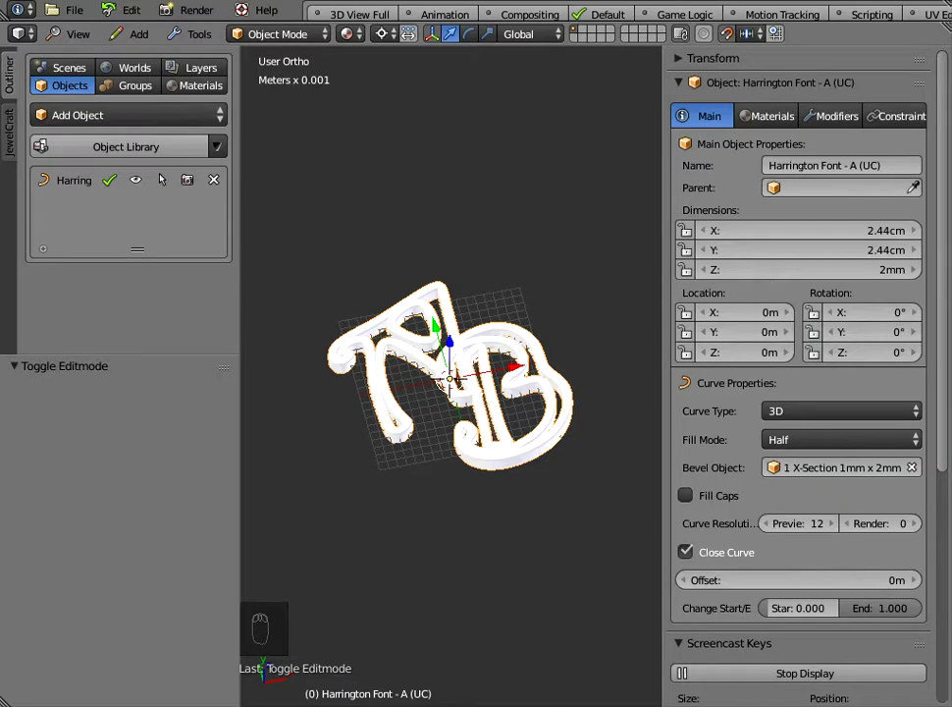
Add X-Section Rectangular (Bevel Objects) from the 3D Templates - X-Sections library category and delete the Plane that comes with it.
left_click(108, 115)
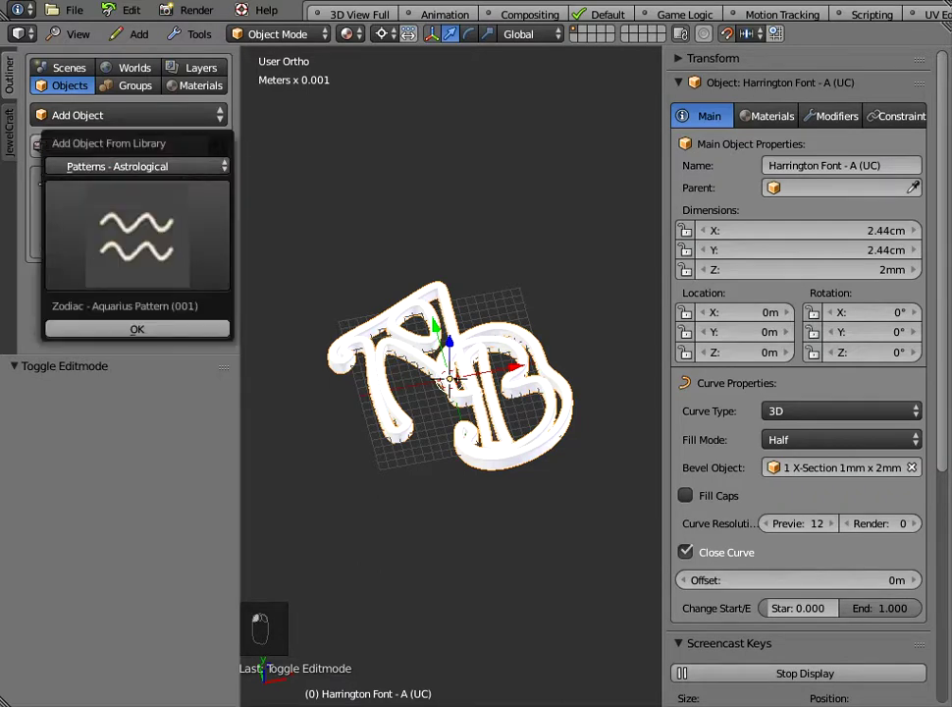
left_click(137, 167)
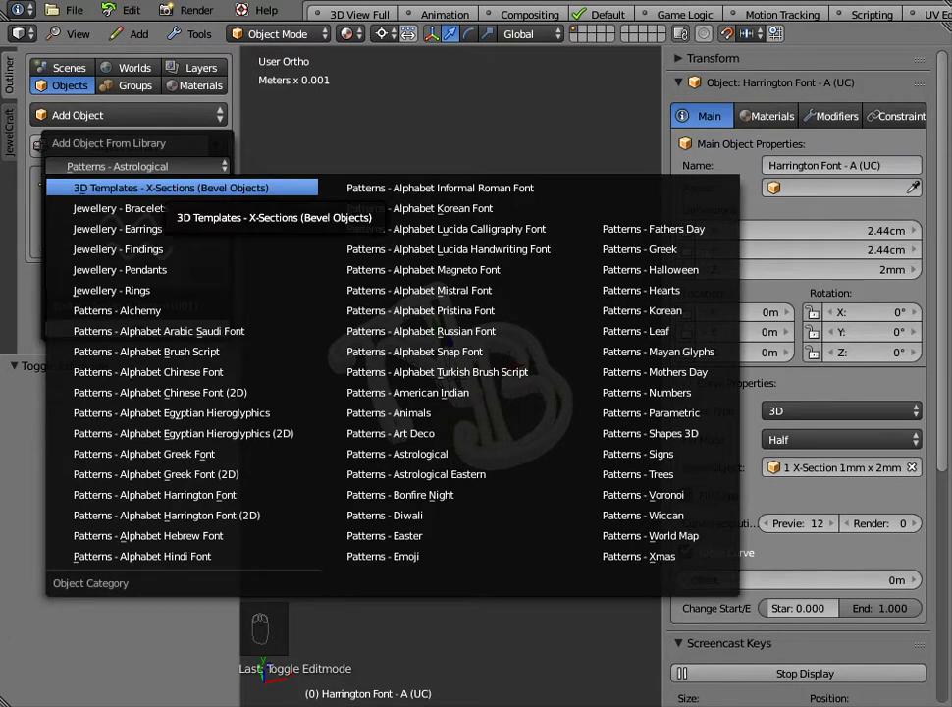
left_click(170, 187)
left_click(137, 236)
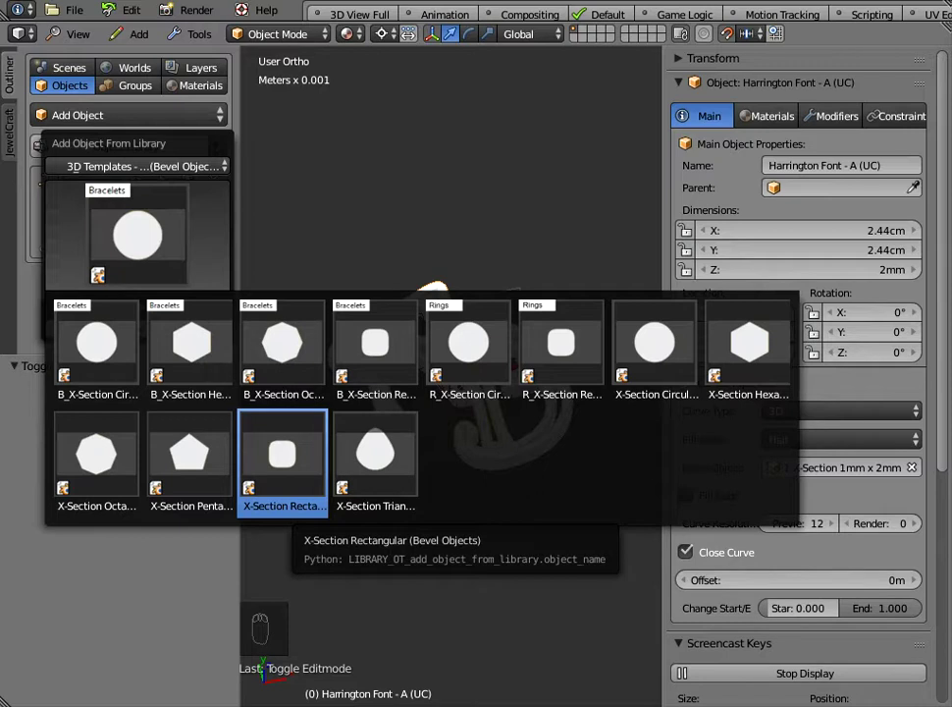
left_click(281, 456)
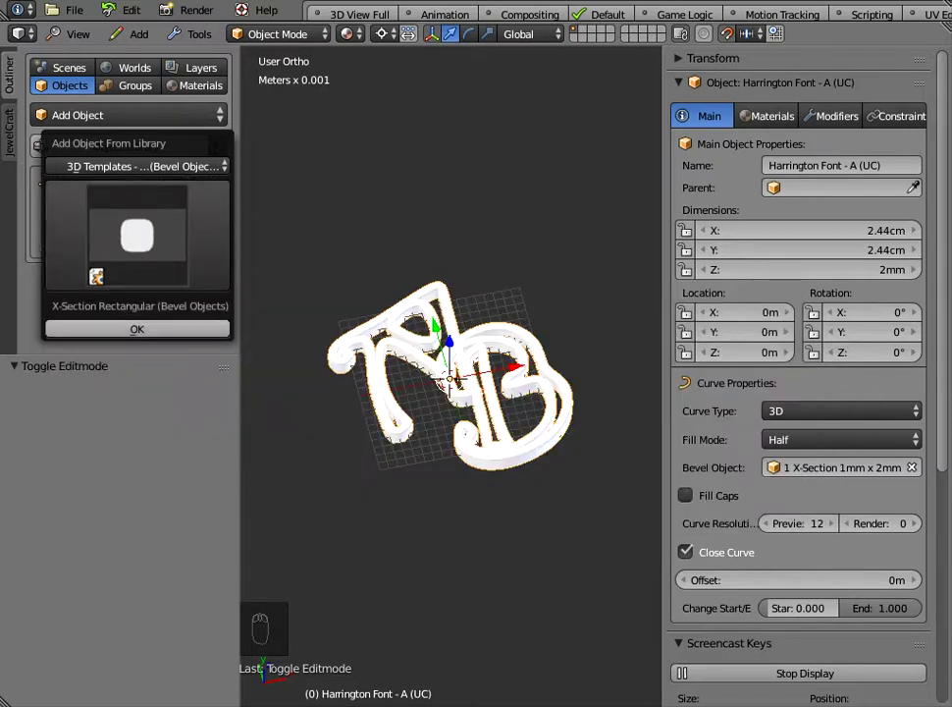
left_click(136, 329)
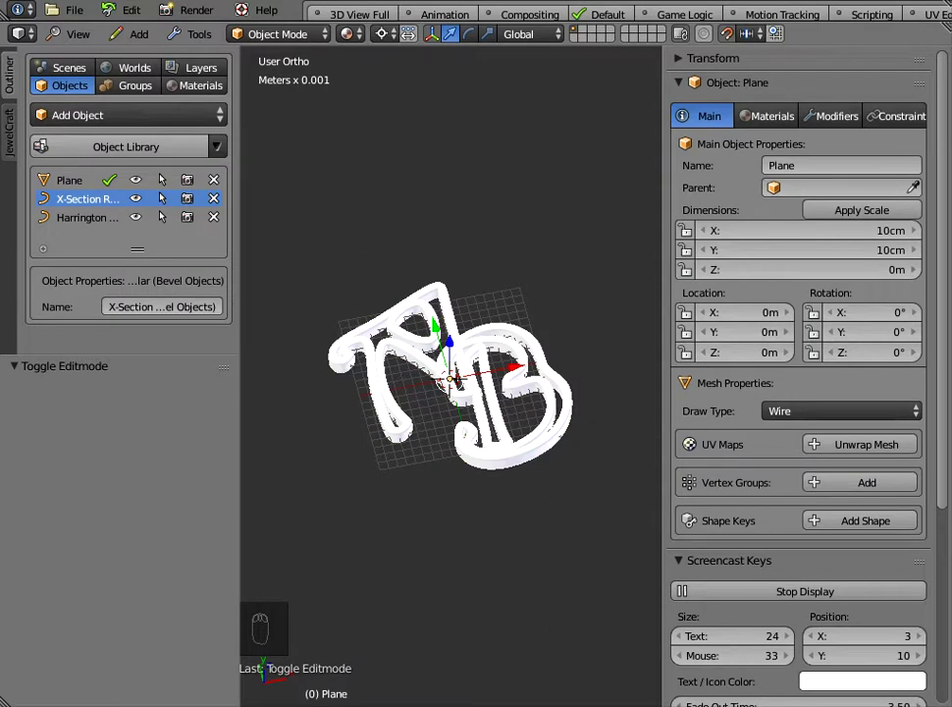
left_click(213, 180)
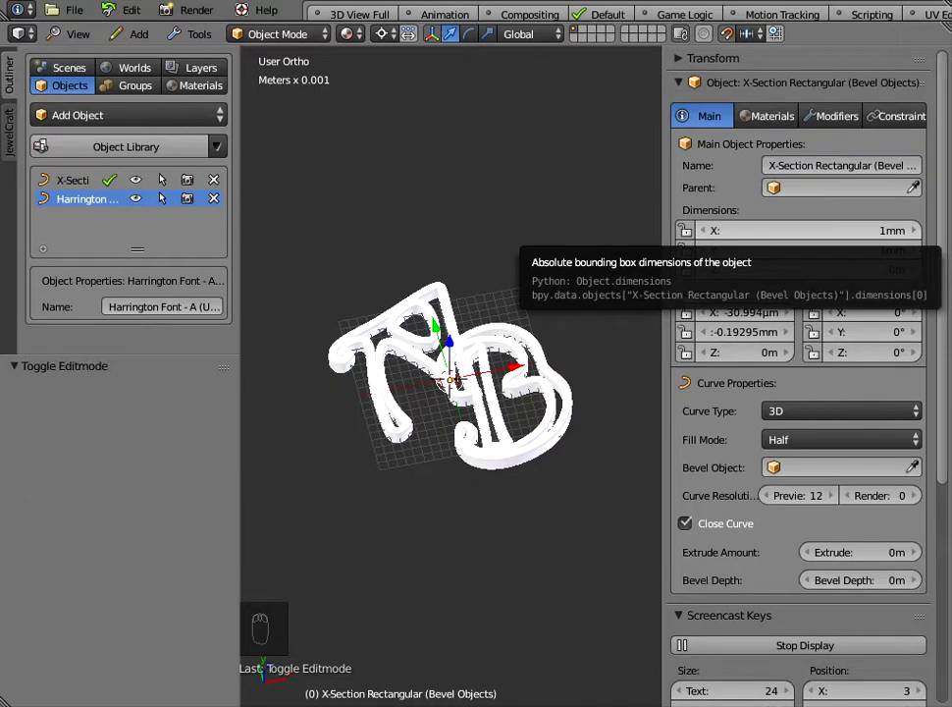
Widen the object list and set the bevel object of Harrington Font - A (UC) to X-Section Rectangular (Bevel Objects).
left_click(73, 179)
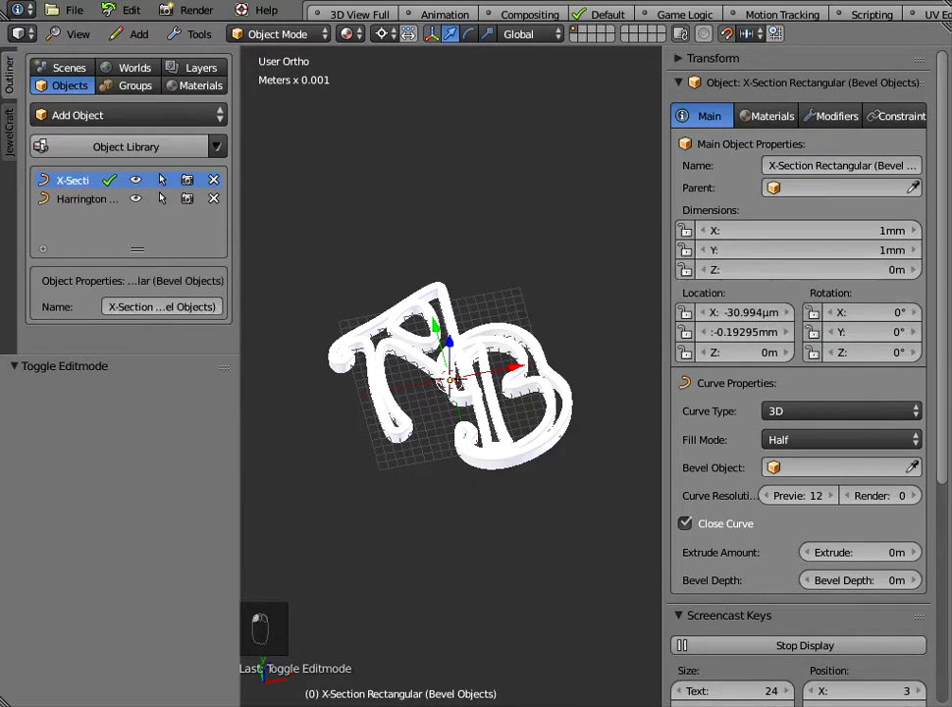
left_click_drag(241, 467, 369, 467)
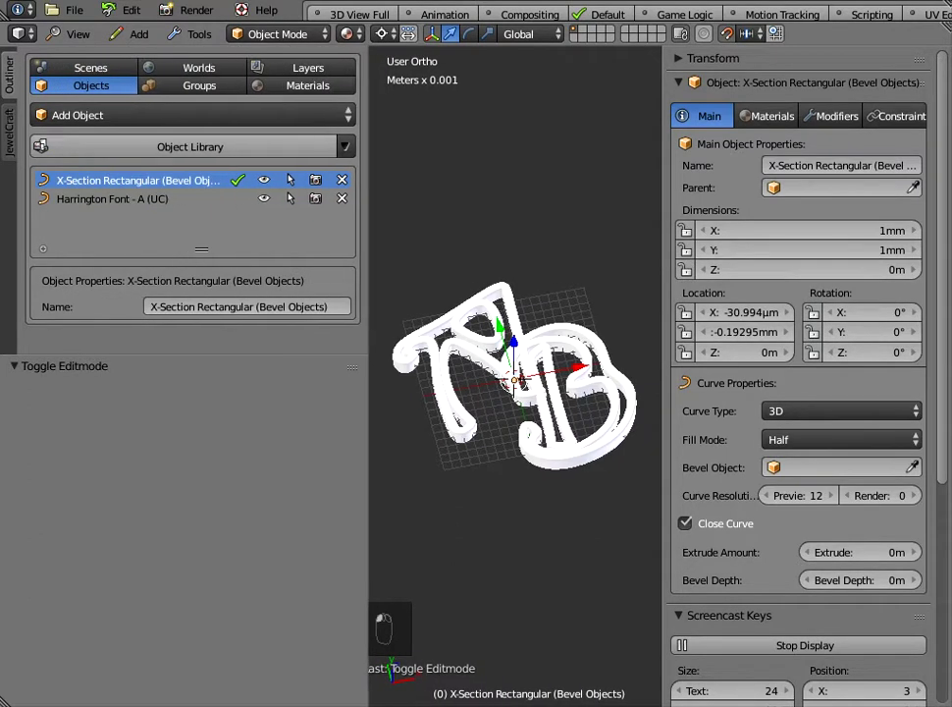
left_click(113, 199)
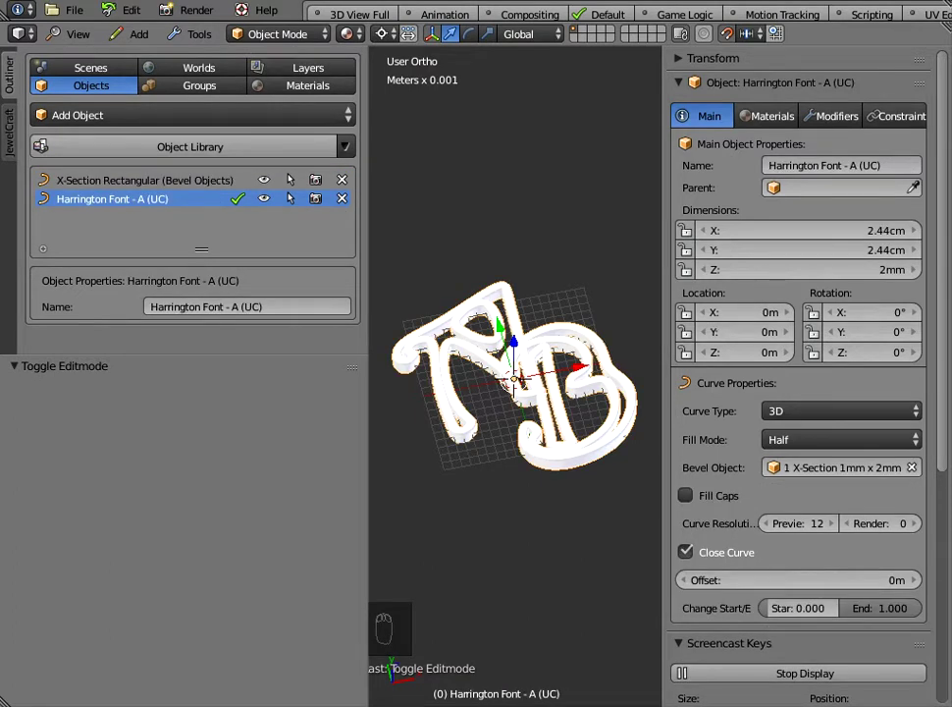
left_click(138, 181)
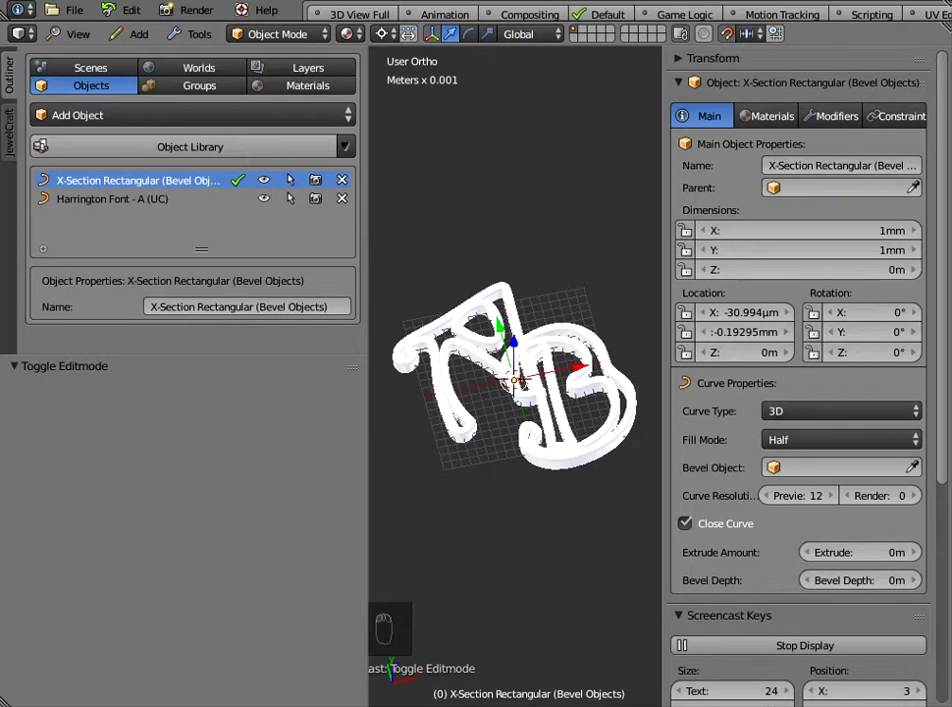
left_click(112, 199)
left_click(839, 467)
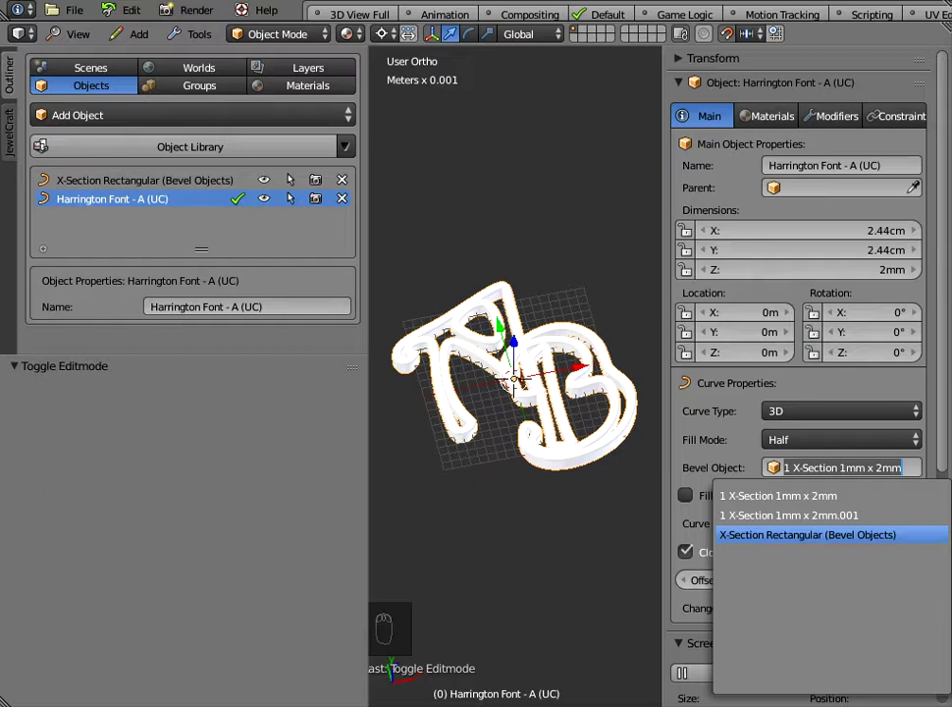
left_click(807, 535)
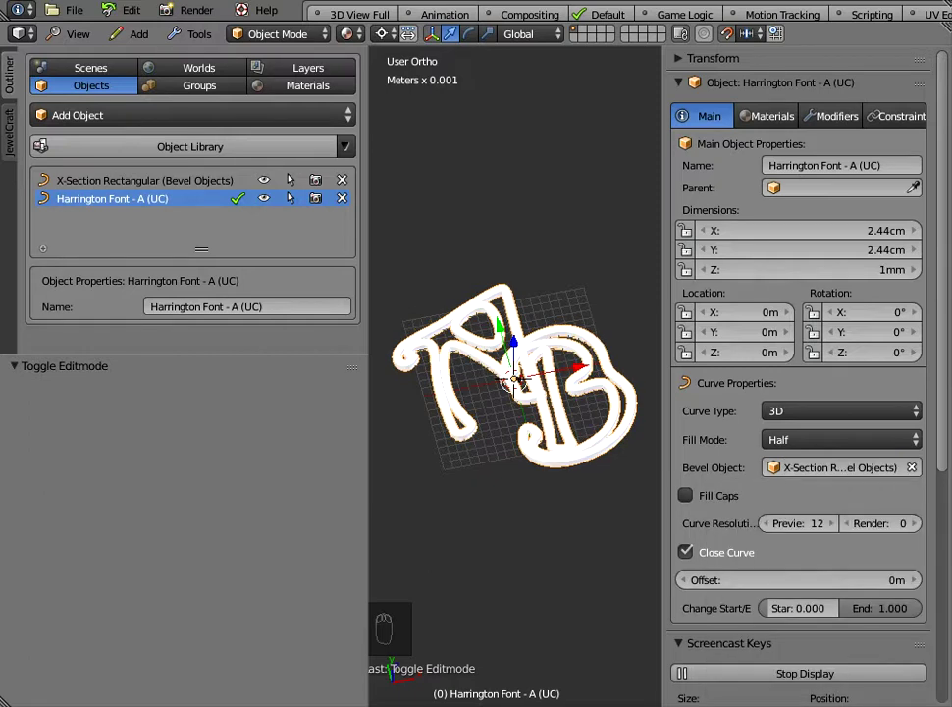
Enlarge the rectangular cross-section's X and Y dimensions to thicken the letters, and restore a wide 3D view.
left_click(144, 181)
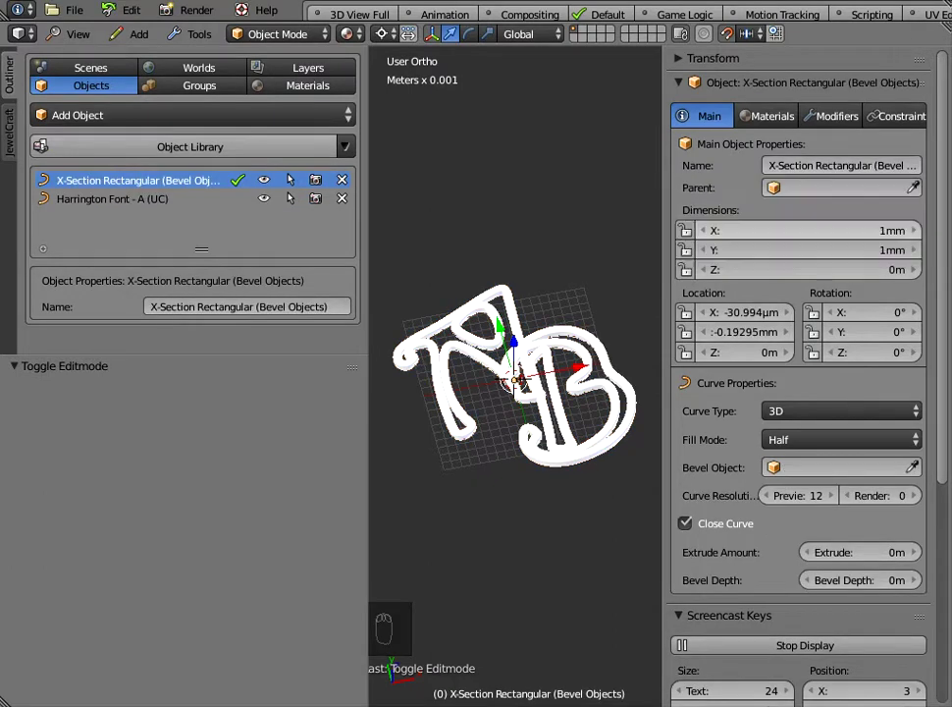
left_click_drag(811, 250, 884, 229)
key("n")
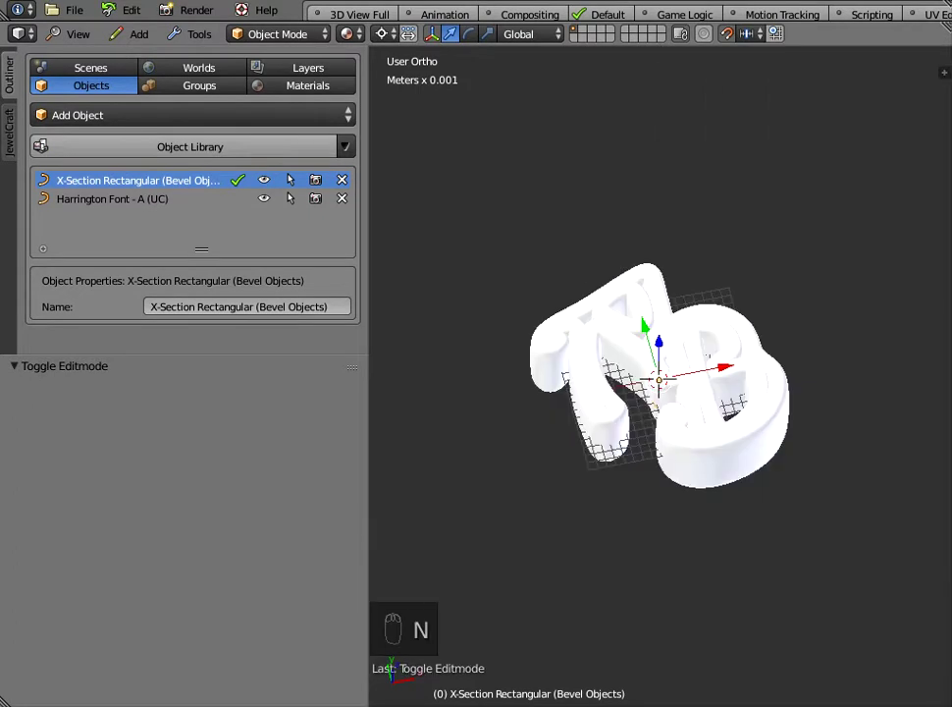
left_click_drag(369, 284, 189, 284)
scroll(415, 278, "down", 2)
mouse_move(422, 294)
middle_mouse_down()
mouse_move(422, 229)
mouse_move(422, 311)
middle_mouse_up()
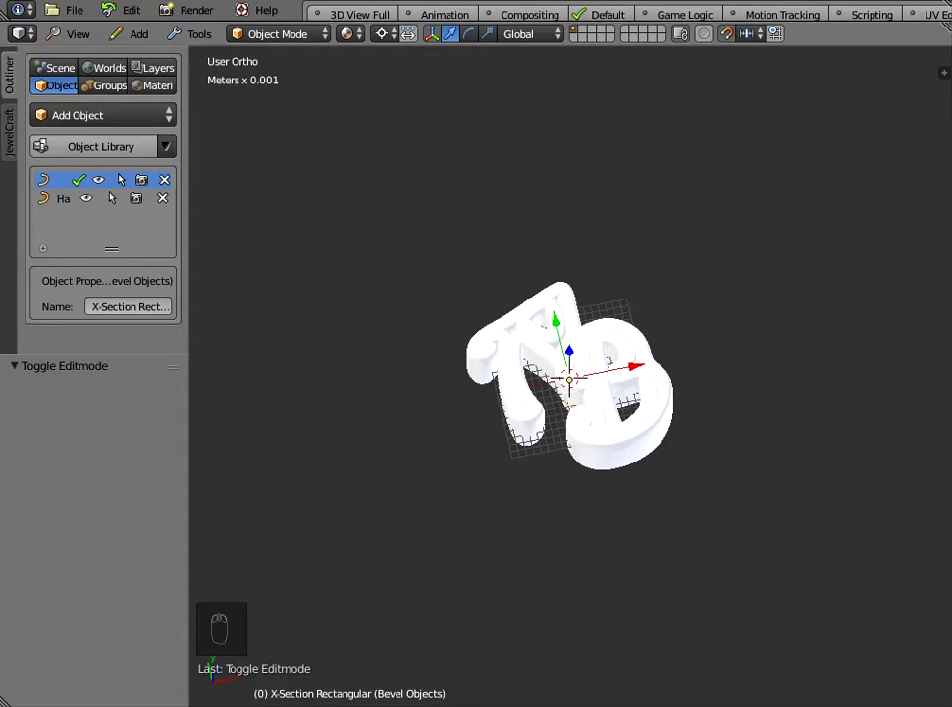
Enter Edit Mode on the joined letters instead of the cross-section and select all their control points.
key("Tab")
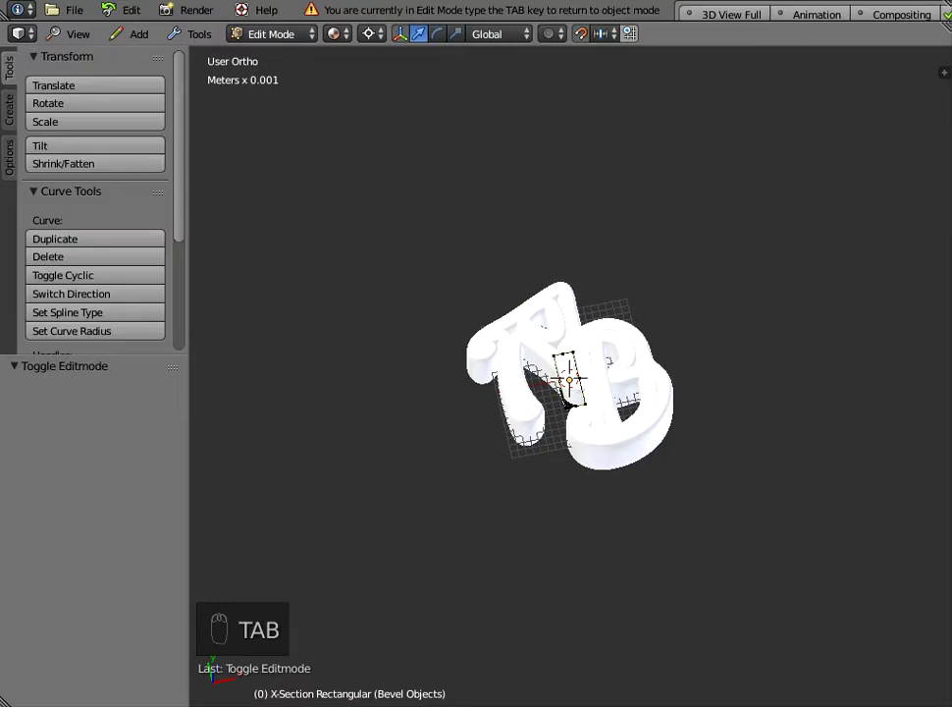
key("Tab")
left_click(514, 345)
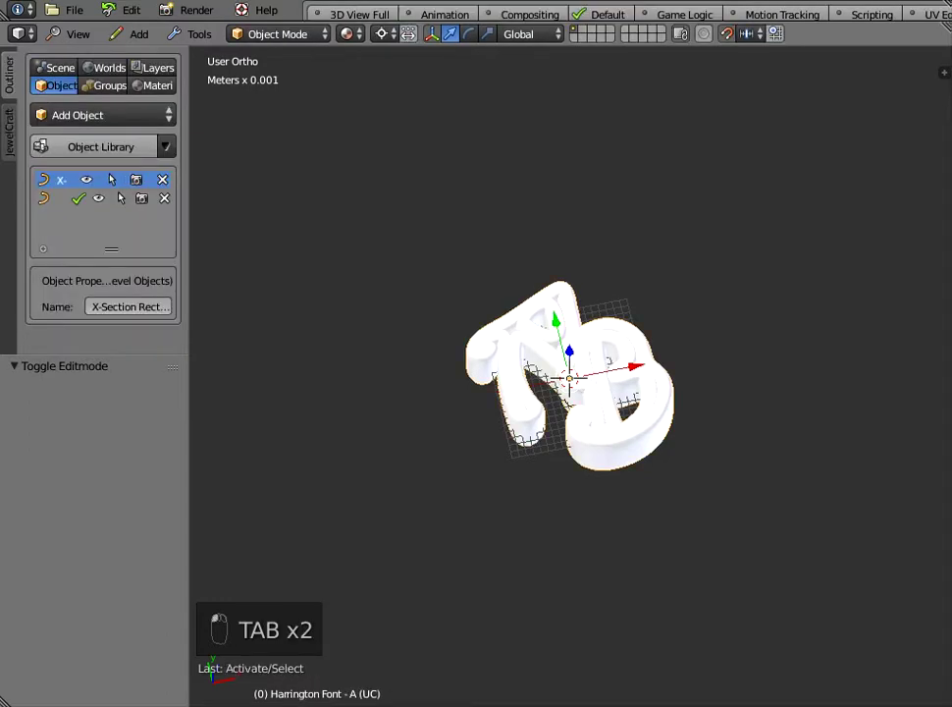
key("Tab")
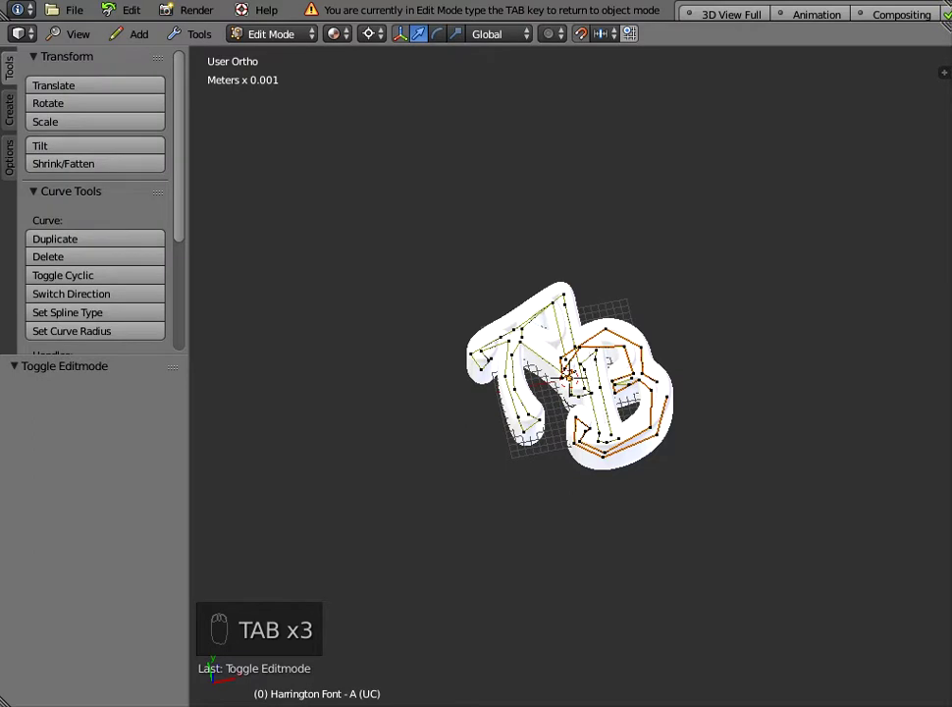
key("a")
key("a")
key("a")
key("a")
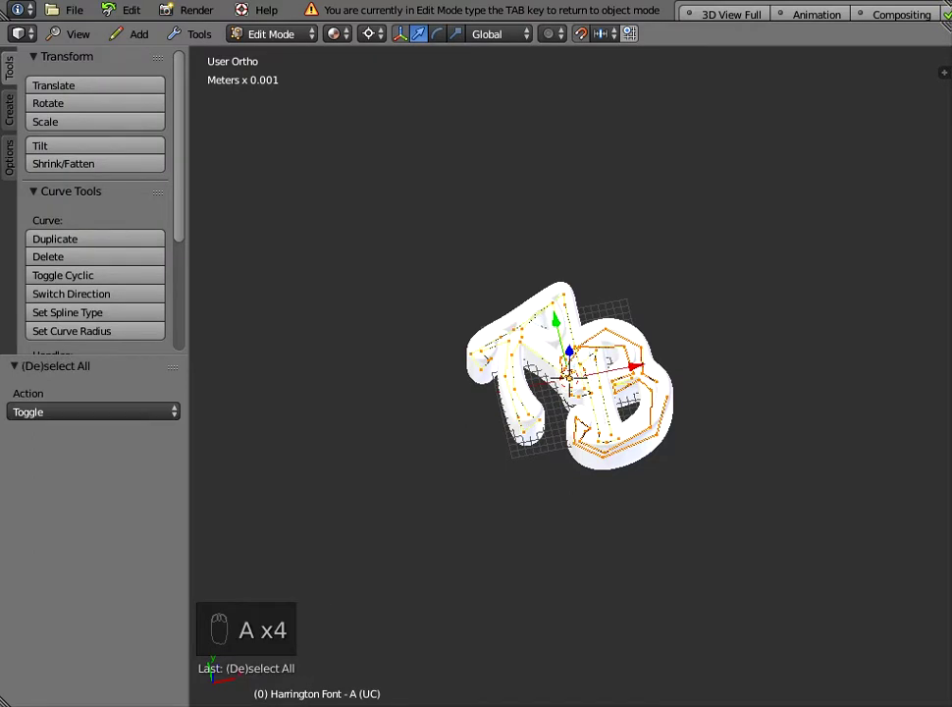
Scale all the selected control points of the joined letters by 3.6 and return to Object Mode.
scroll(569, 377, "down", 1)
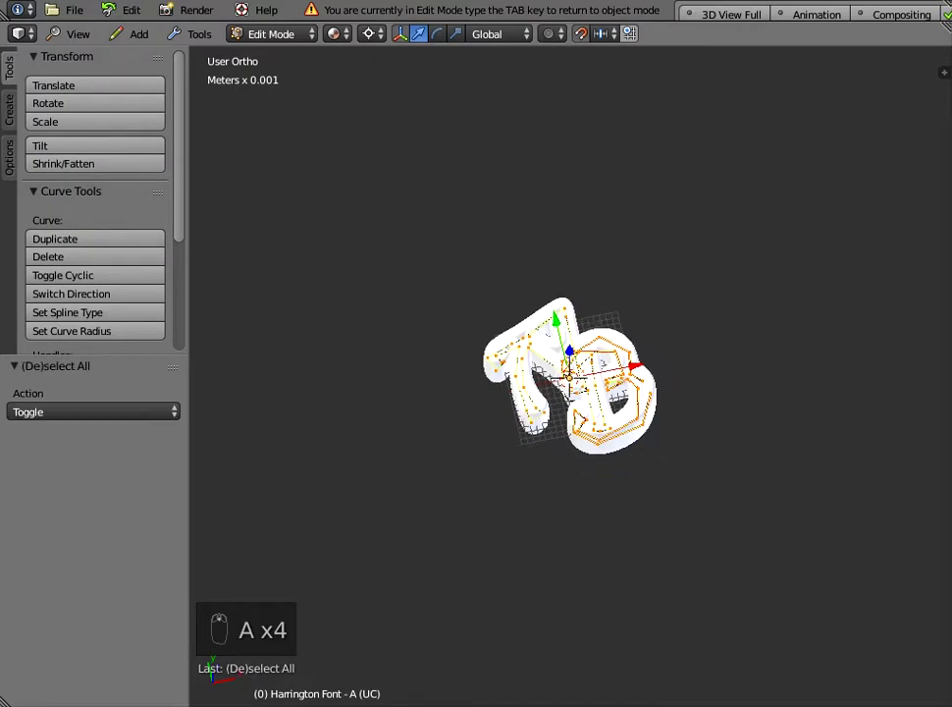
key("s")
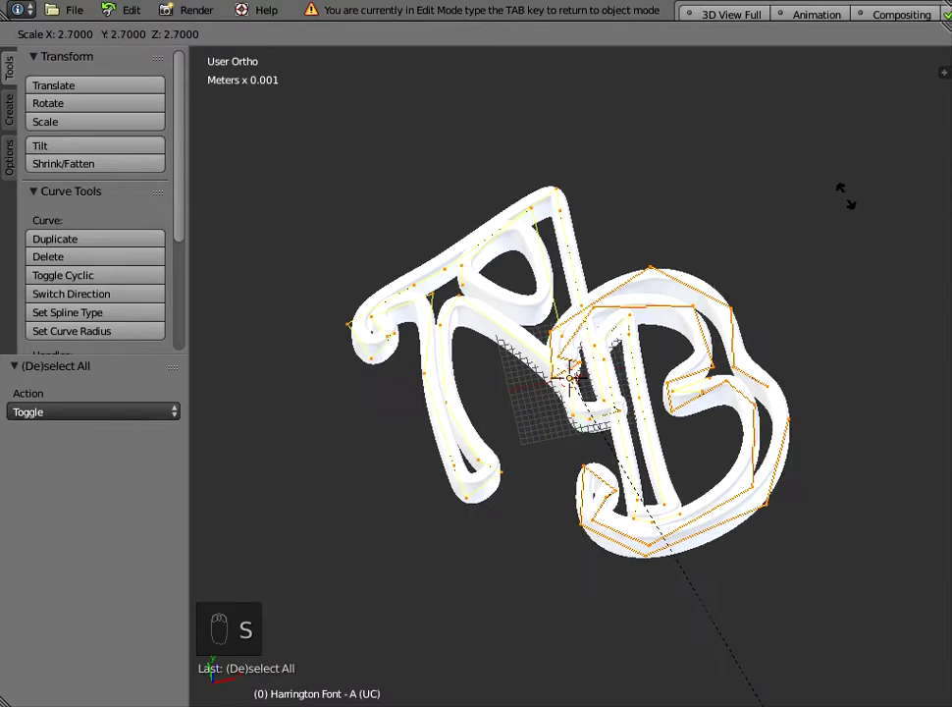
left_click(910, 330)
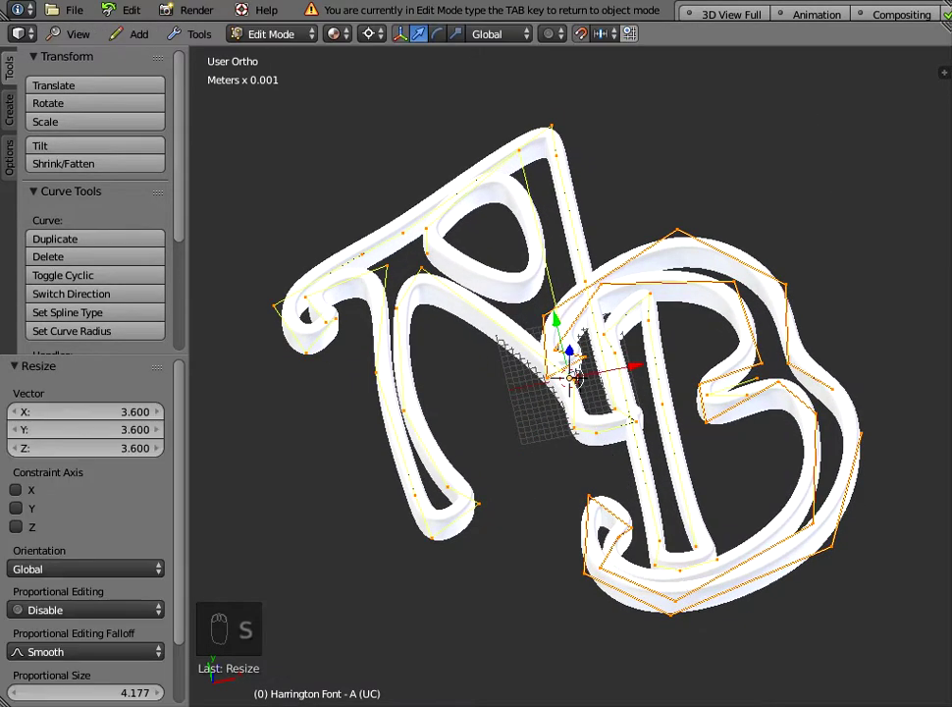
key("Tab")
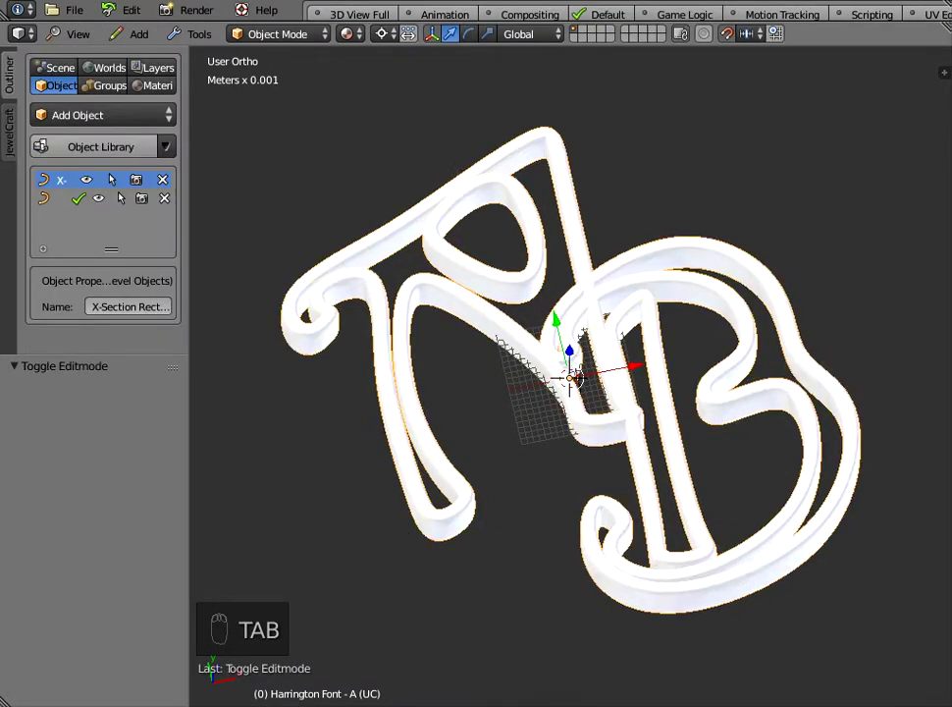
Show the object properties and set the rectangular cross-section's X dimension to 1 mm and Y dimension to 4 mm.
scroll(569, 373, "down", 3)
key("n")
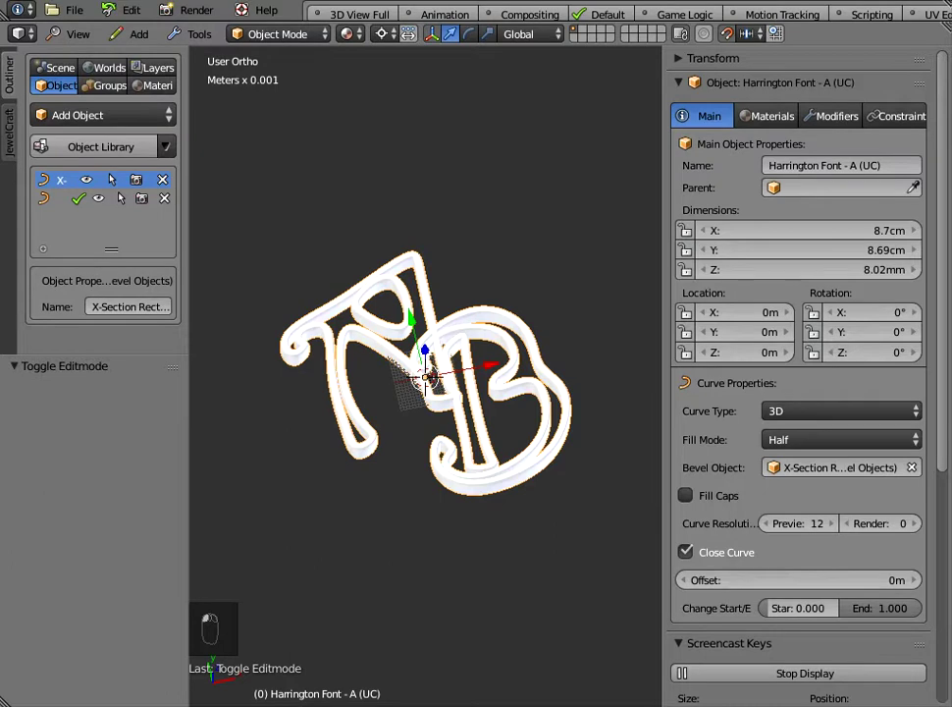
left_click_drag(189, 412, 267, 412)
left_click(96, 181)
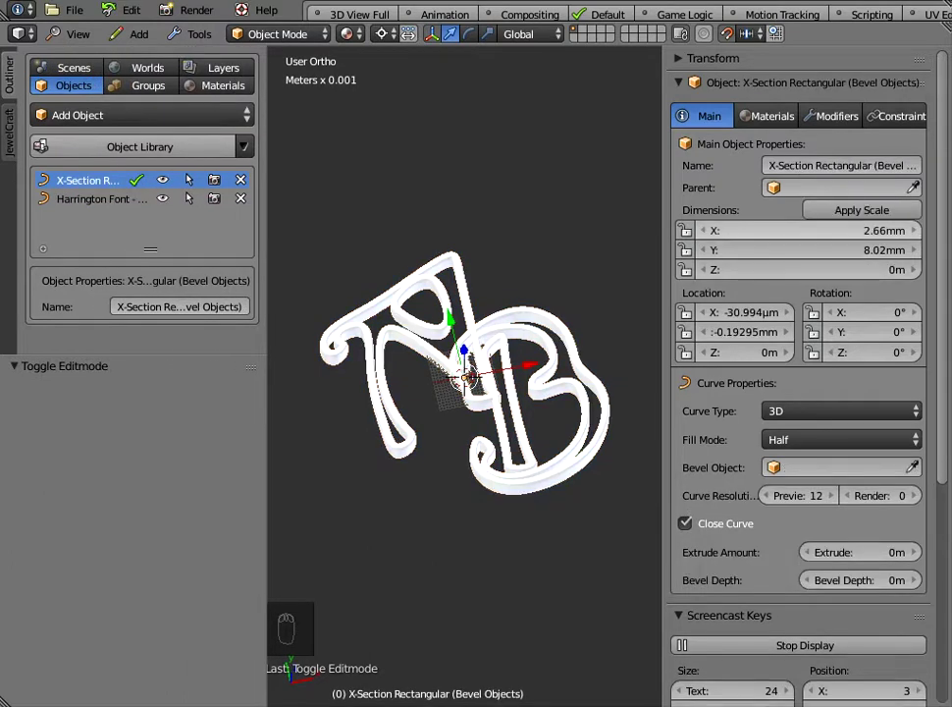
left_click_drag(844, 230, 672, 249)
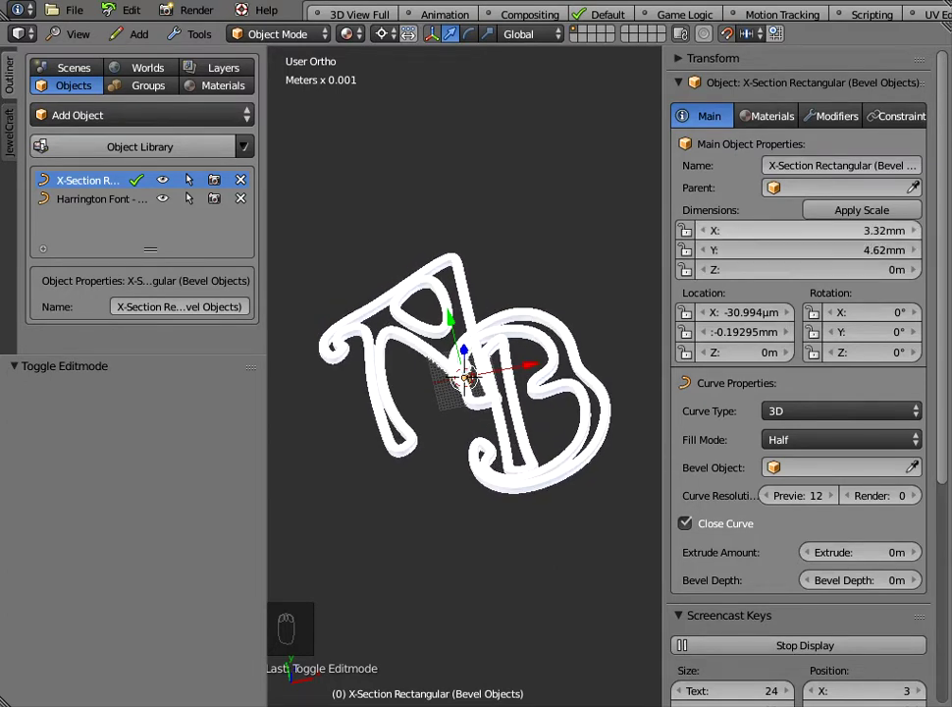
left_click(809, 230)
type("1mm")
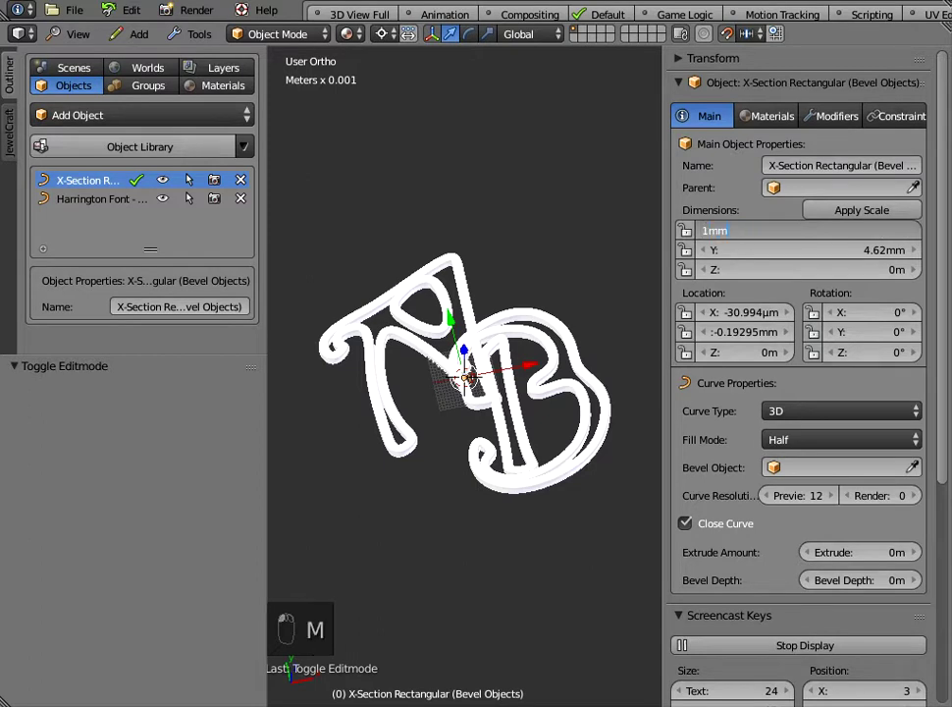
key("Return")
left_click(808, 251)
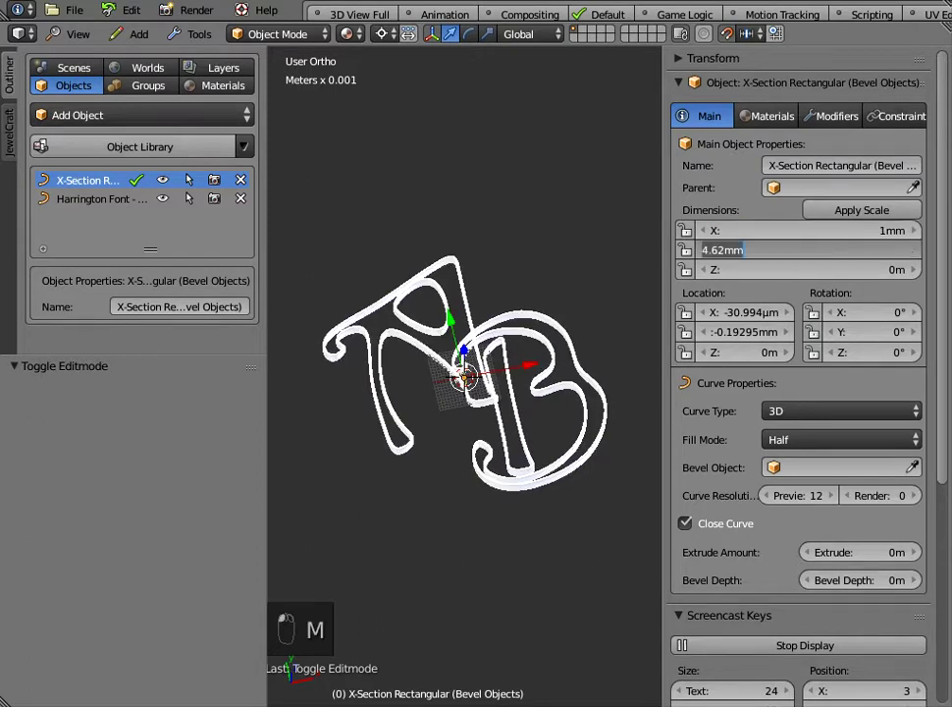
type("4mm")
key("Return")
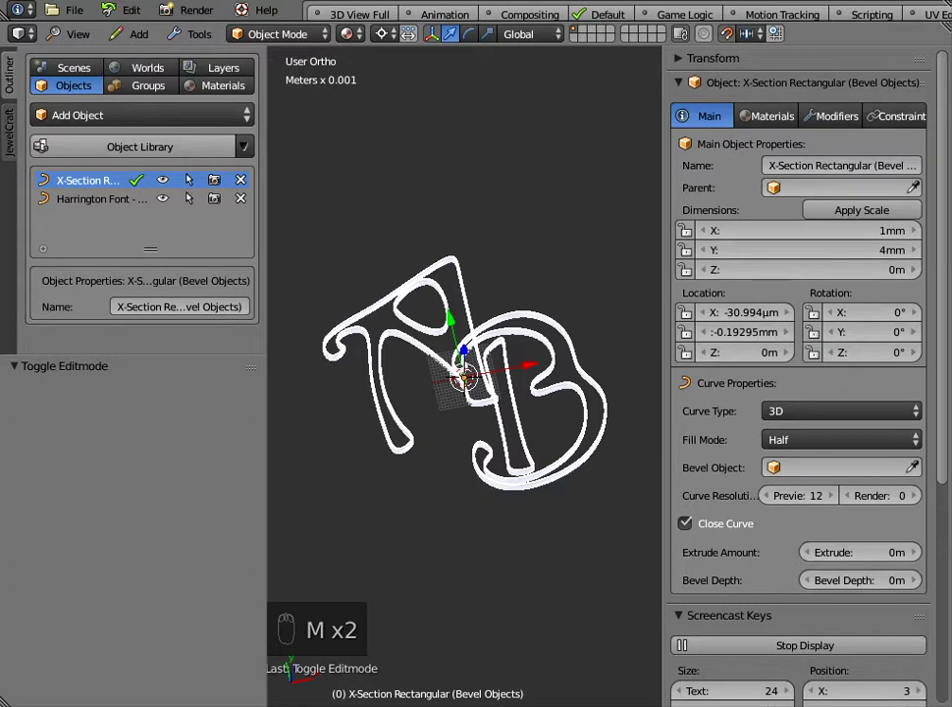
Inspect the monogram's strokes up close, switch to the top view and widen the 3D view to frame both letters.
scroll(465, 375, "up", 6)
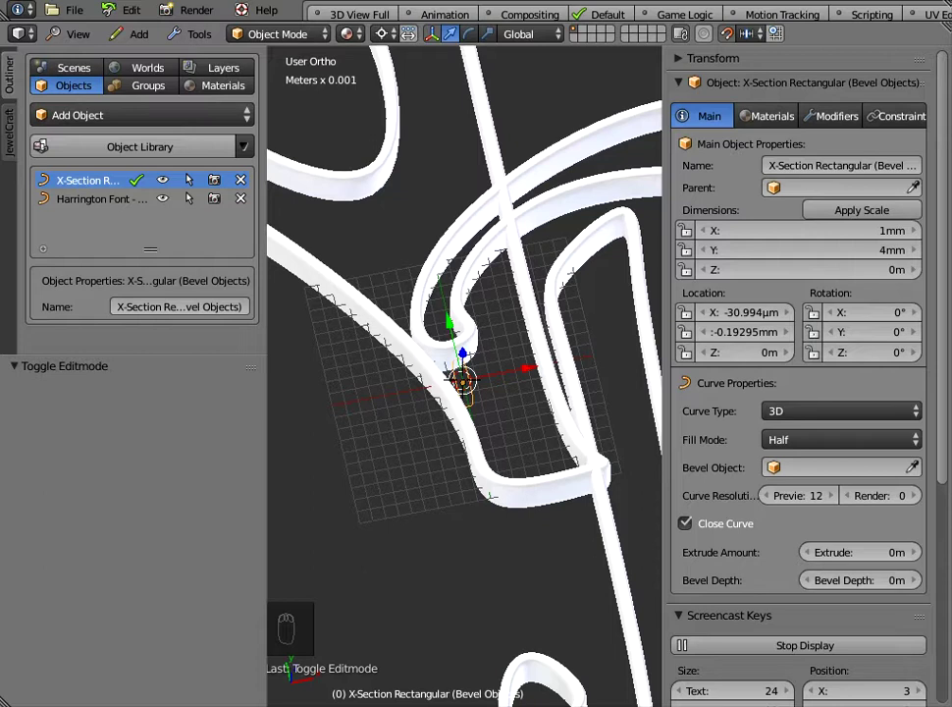
scroll(465, 375, "down", 6)
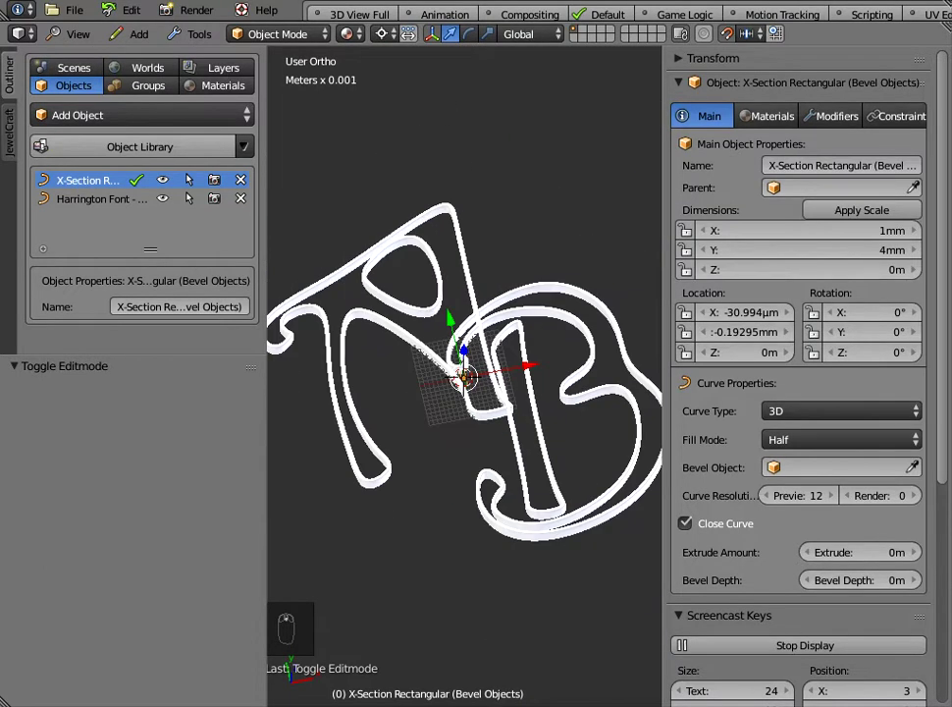
middle_click_drag(441, 323, 444, 368)
left_click(74, 34)
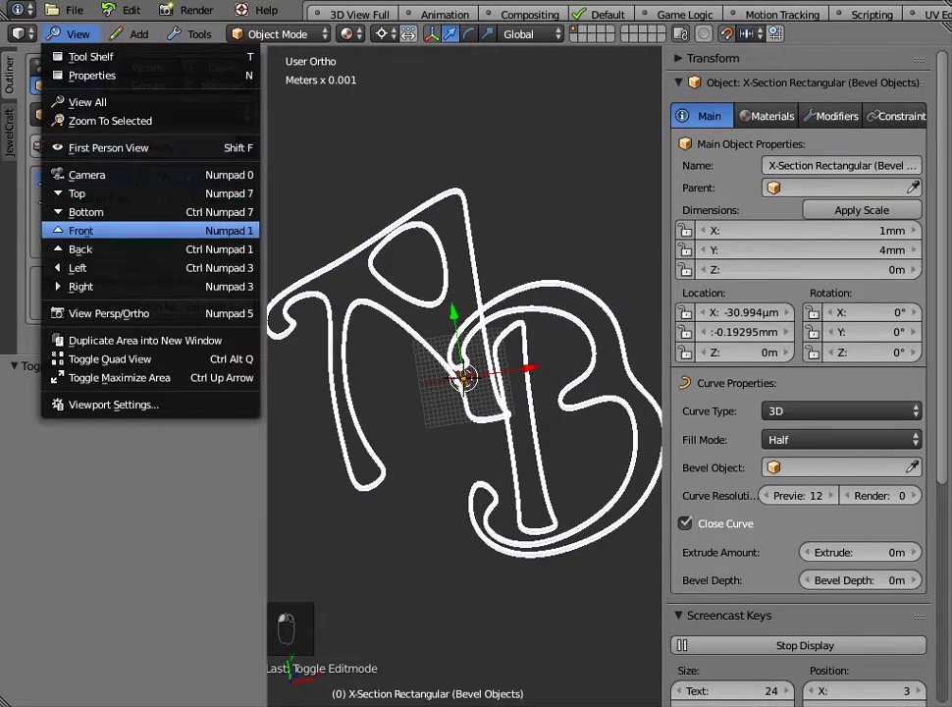
left_click(77, 193)
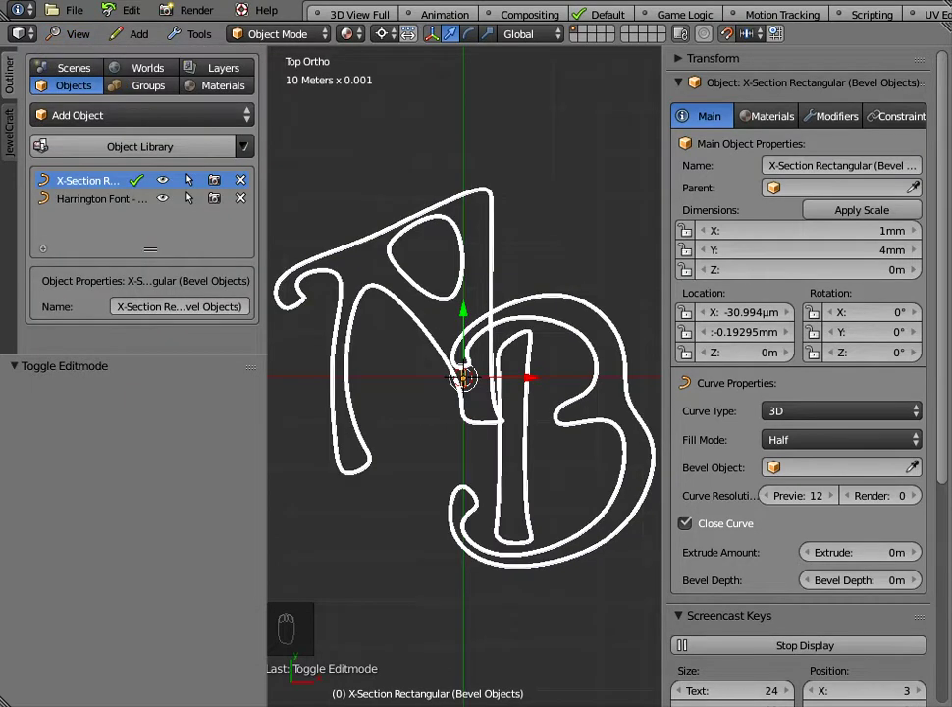
left_click_drag(666, 393, 764, 393)
scroll(512, 378, "up", 4)
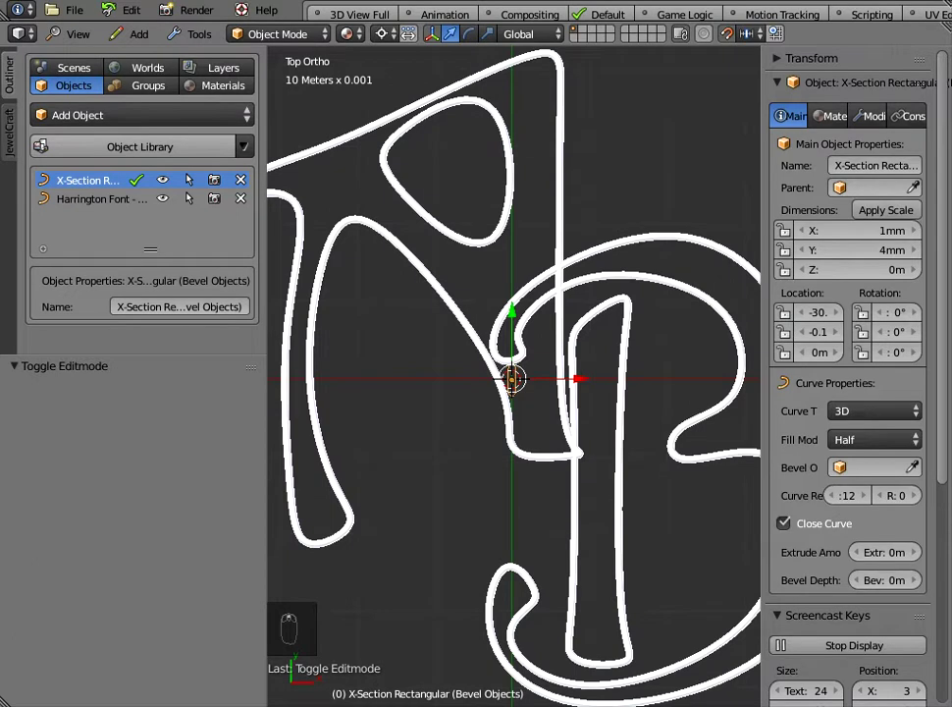
scroll(512, 378, "down", 1)
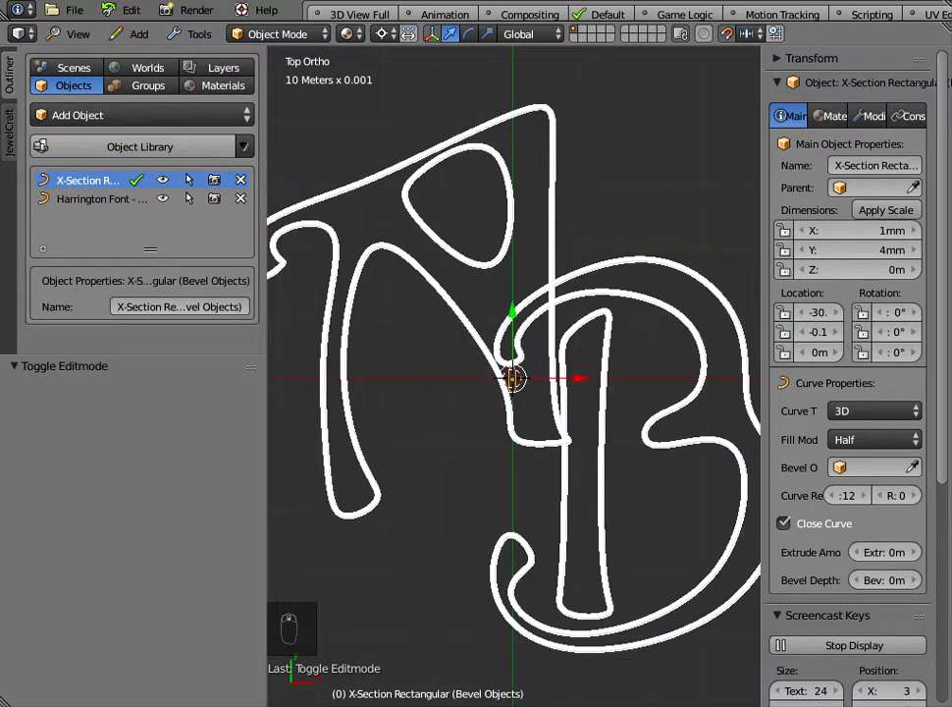
scroll(512, 378, "down", 2)
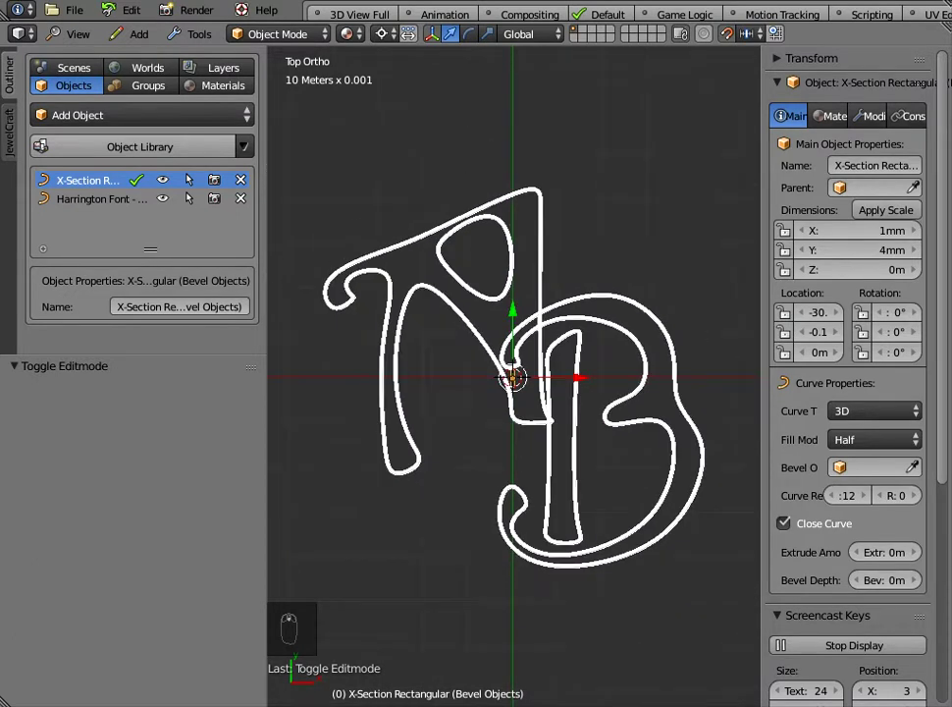
middle_click_drag(512, 378, 507, 332, "shift")
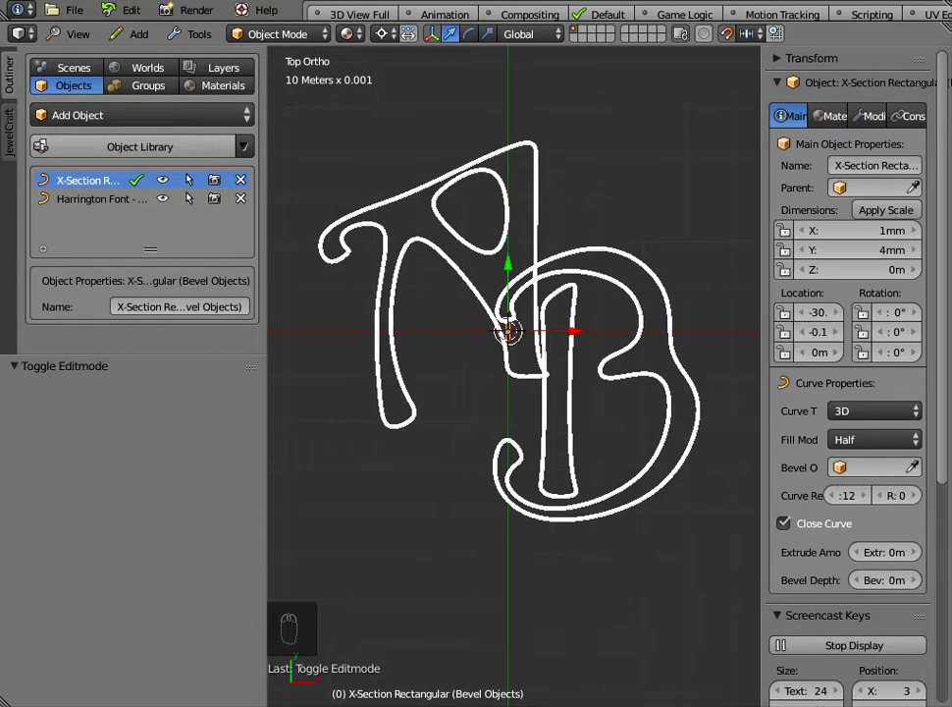
Enter Edit Mode on the joined letters instead of the cross-section and select the control points at the lower end of the B's stem.
key("Tab")
key("Tab")
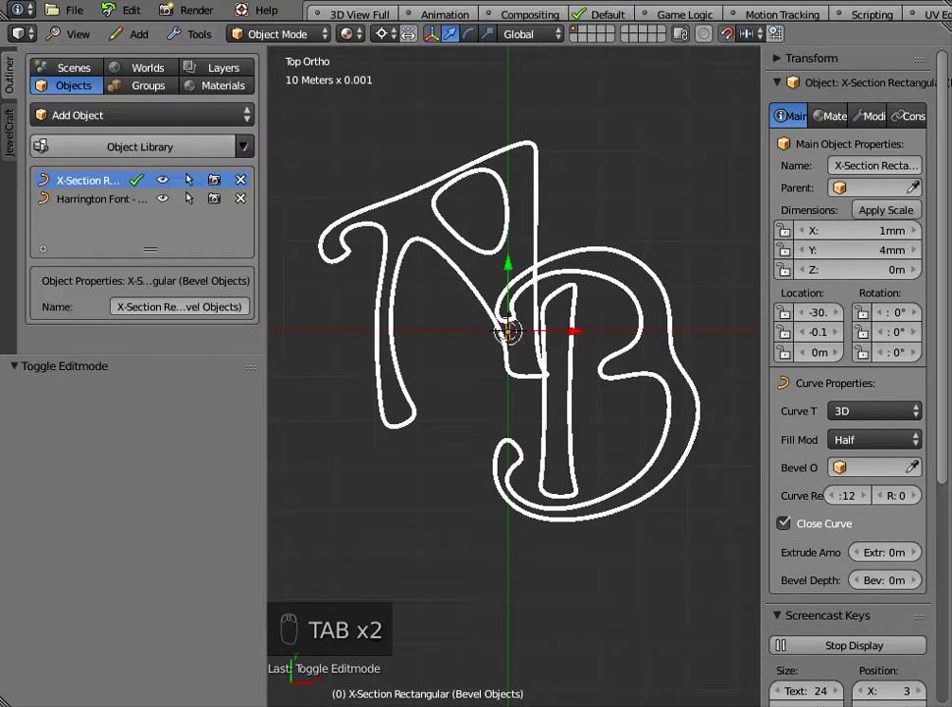
left_click(536, 235)
key("Tab")
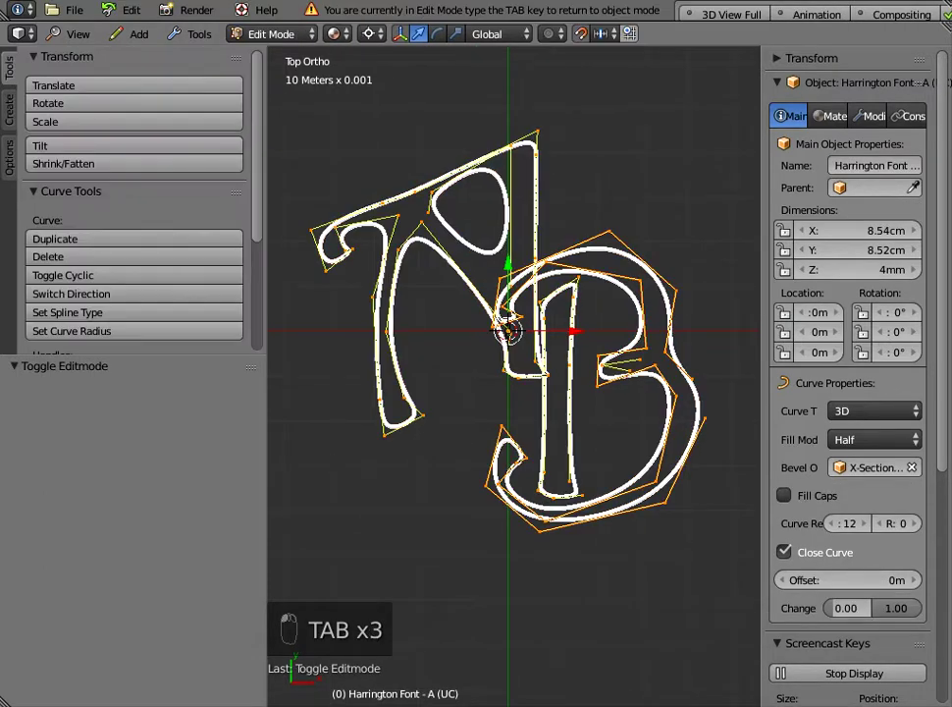
scroll(510, 353, "up", 4)
middle_click_drag(573, 375, 546, 267, "shift")
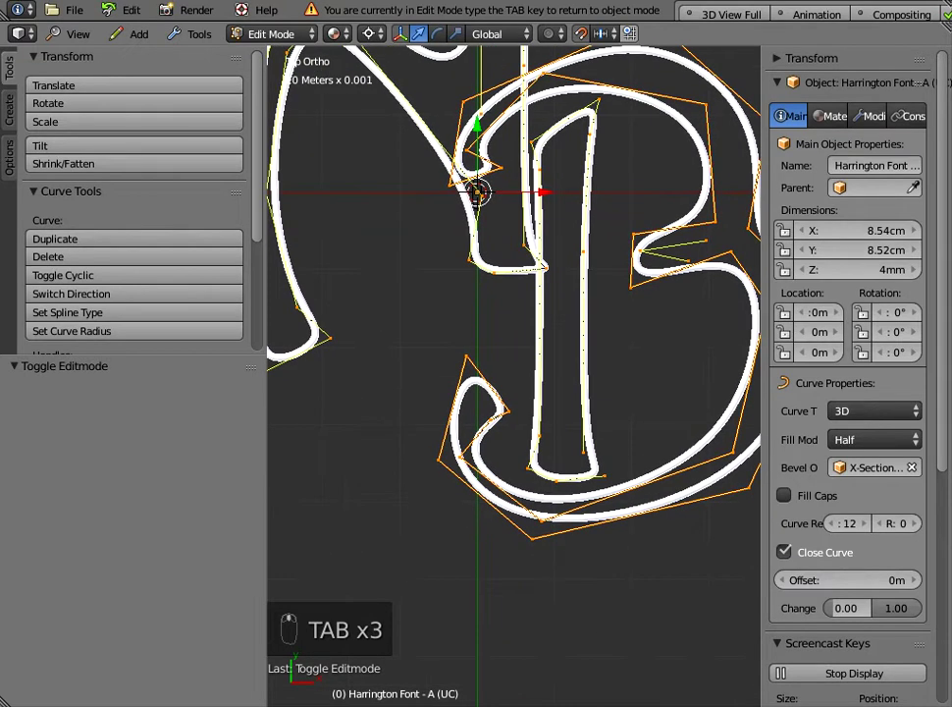
right_click(546, 267)
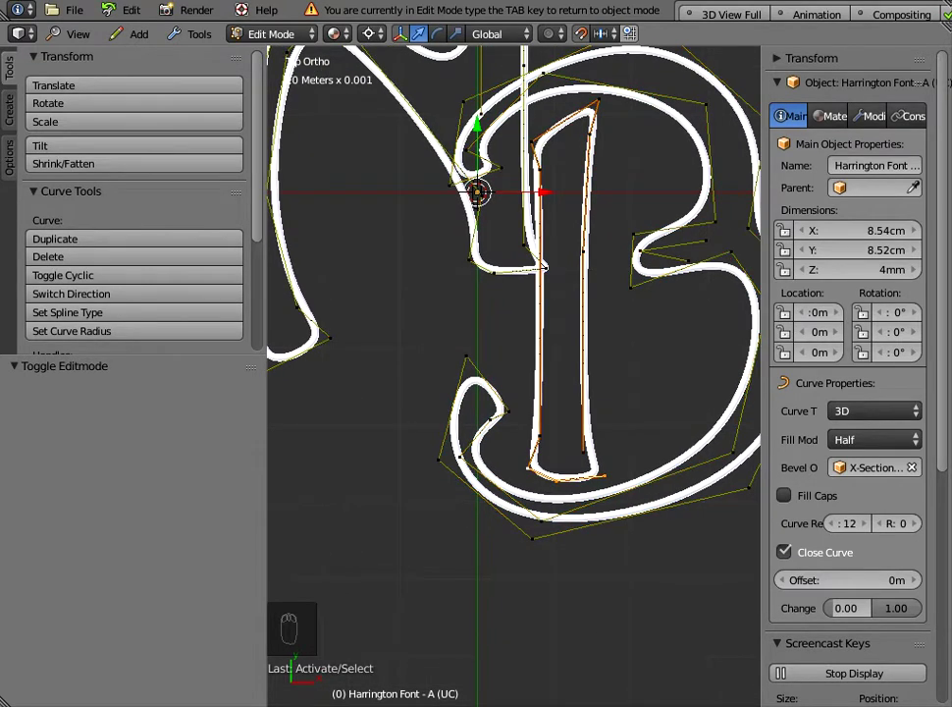
left_click_drag(477, 123, 477, 201)
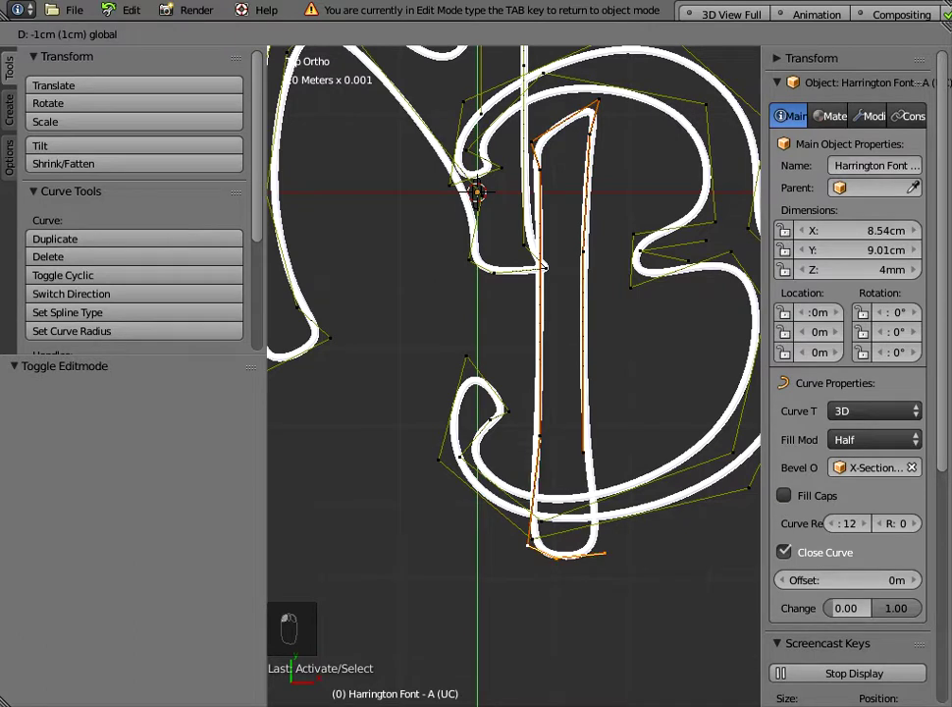
key("BackSpace")
key("BackSpace")
key("Return")
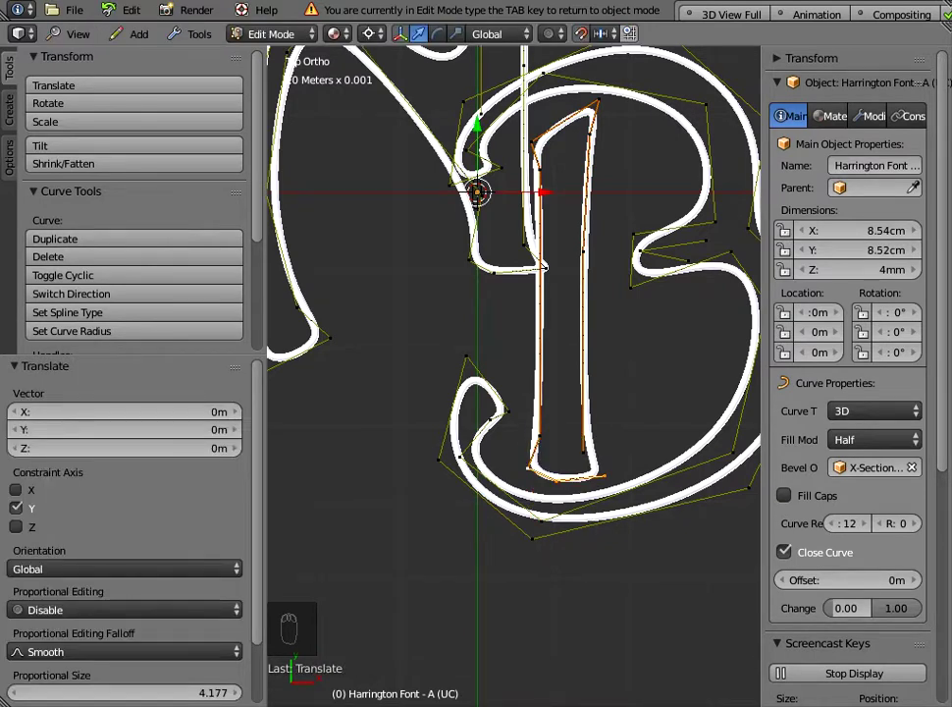
Turn off snapping and move the B stem's lower end points down about 2.4 mm along Y to meet the bowl outline.
left_click(581, 34)
key("g")
key("y")
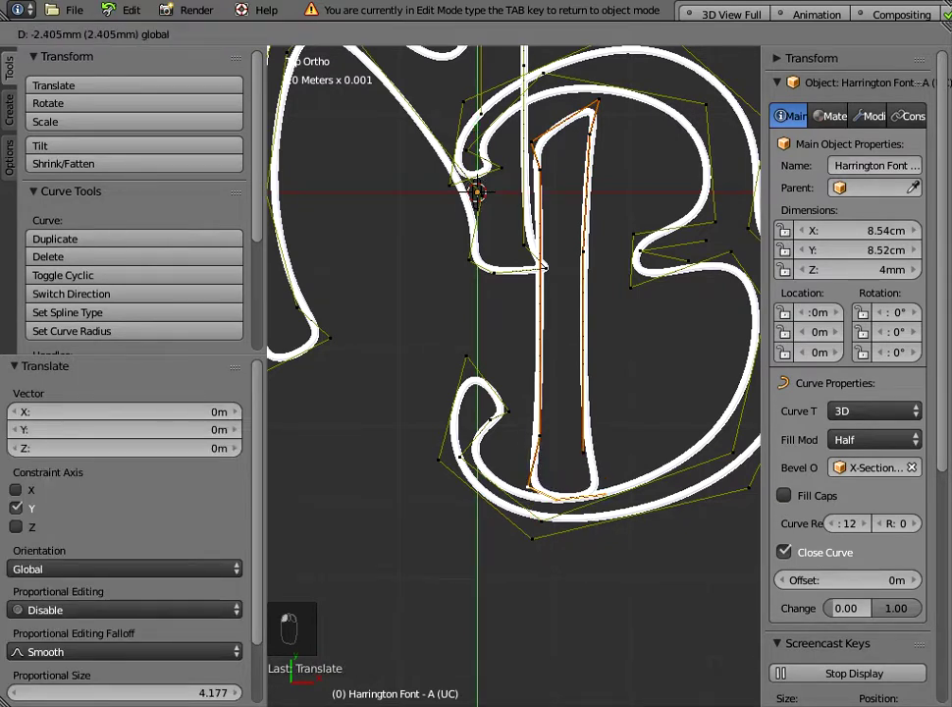
key("Return")
Move the top control point of the B's stem up about 4.26 mm along Y to meet the upper bowl outline.
middle_click_drag(513, 265, 515, 426, "shift")
scroll(515, 426, "up", 2)
right_click(637, 209)
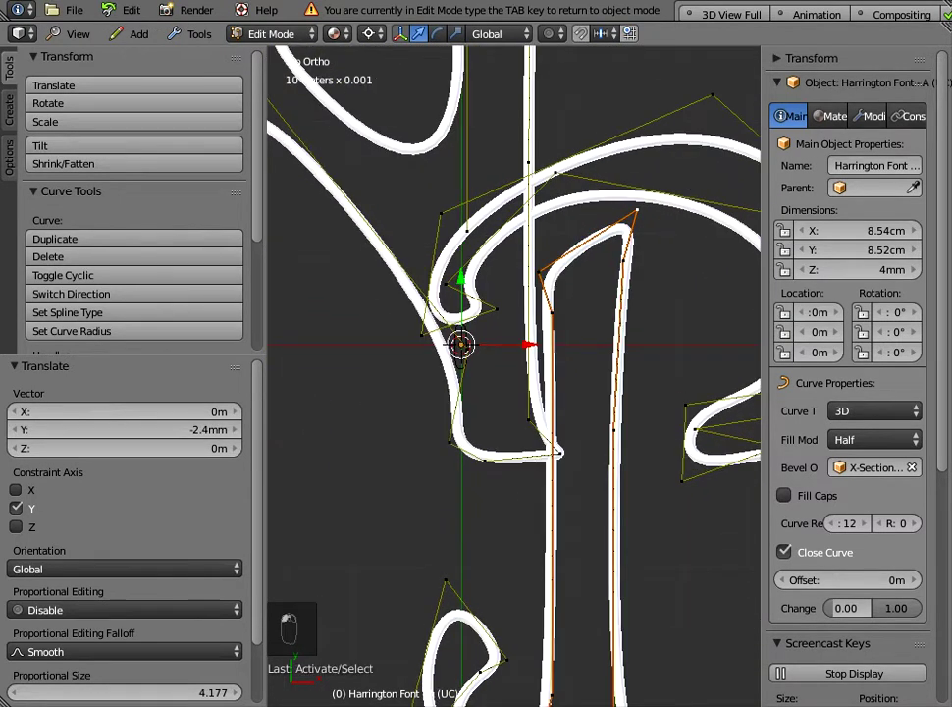
key("g")
key("y")
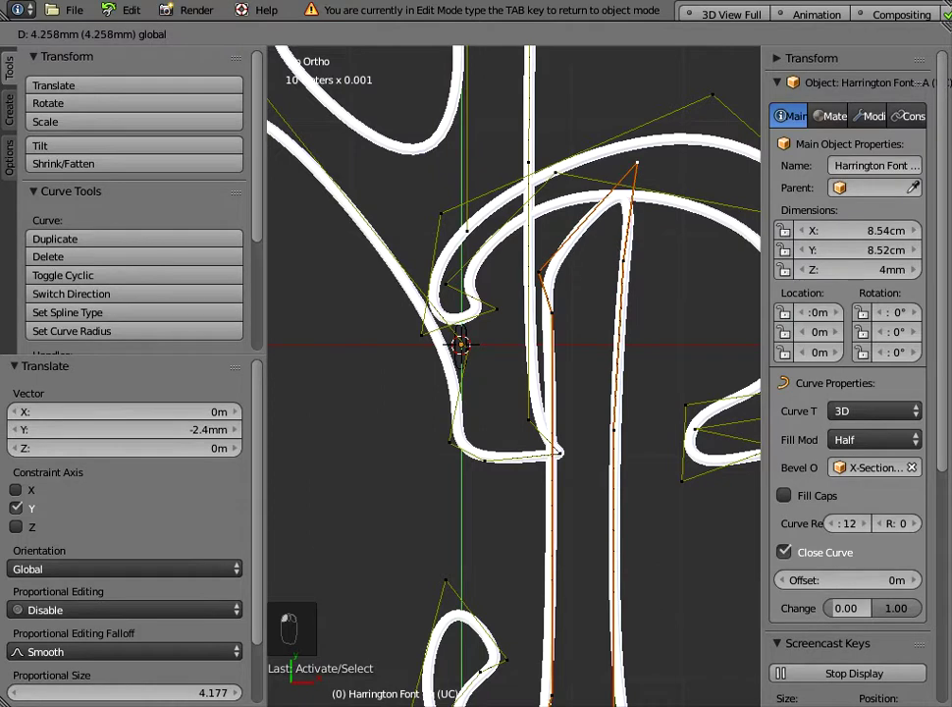
key("Return")
Move the upper control points of the A's inner loop up along Y to touch the slanted stroke, and return to Object Mode.
scroll(513, 373, "down", 3)
middle_click_drag(461, 245, 504, 395, "shift")
right_click(416, 306)
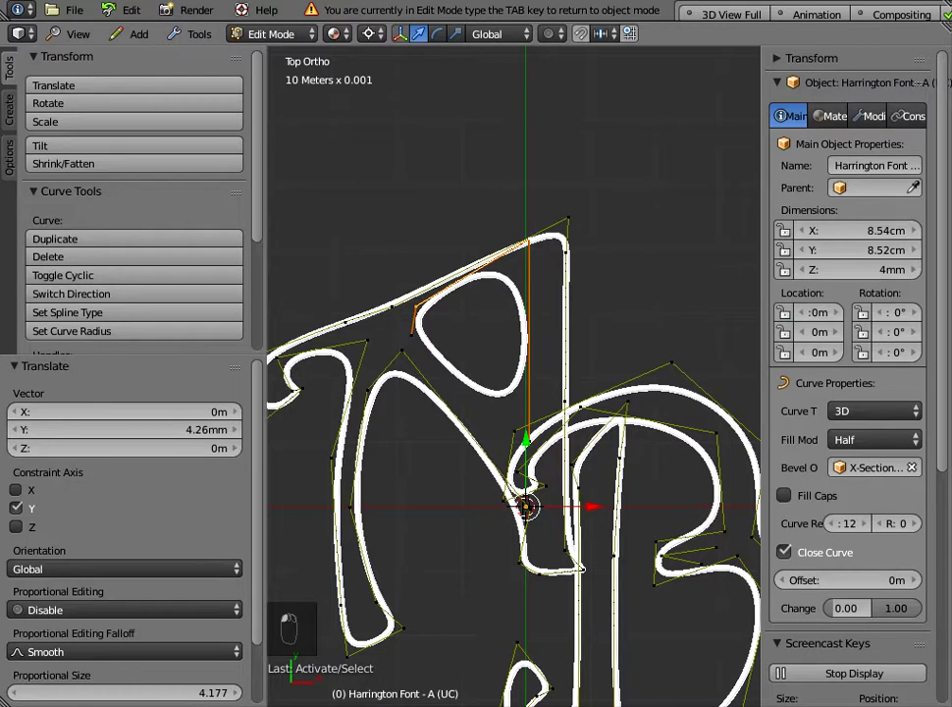
key("g")
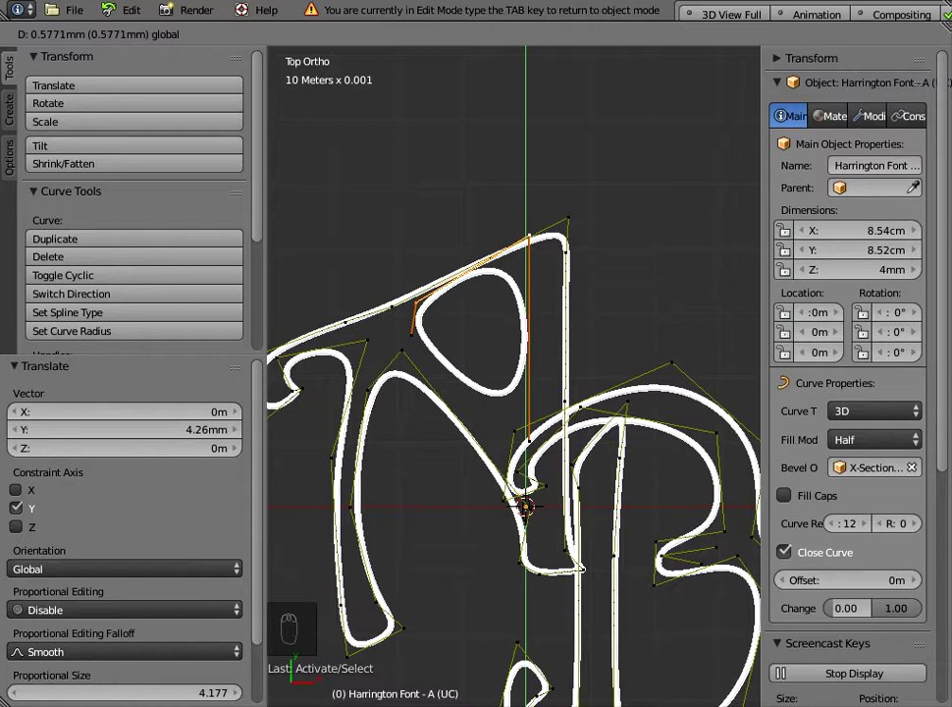
left_click_drag(527, 432, 527, 432)
key("Tab")
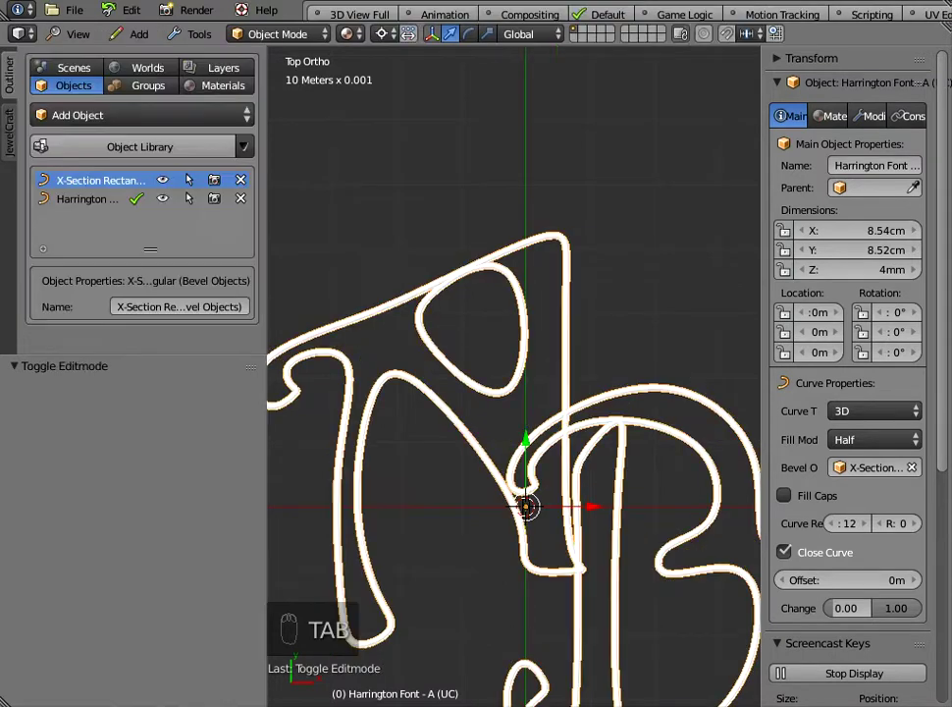
Scale all the letters' control points down to about 0.17 in Edit Mode and return to Object Mode.
scroll(514, 376, "down", 2)
middle_click_drag(512, 465, 545, 462)
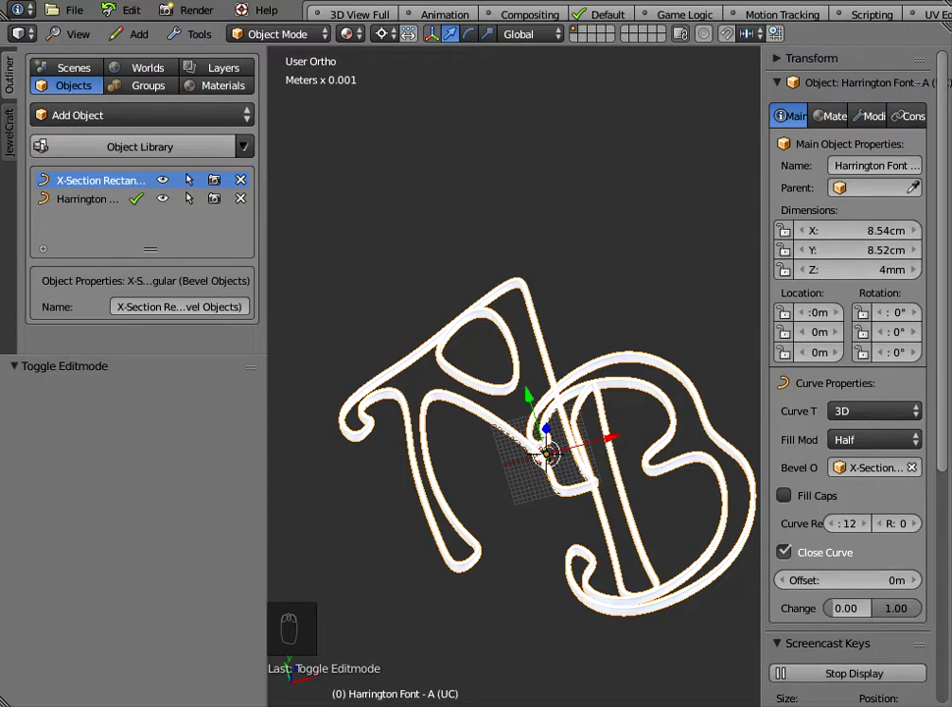
left_click(547, 455)
key("Tab")
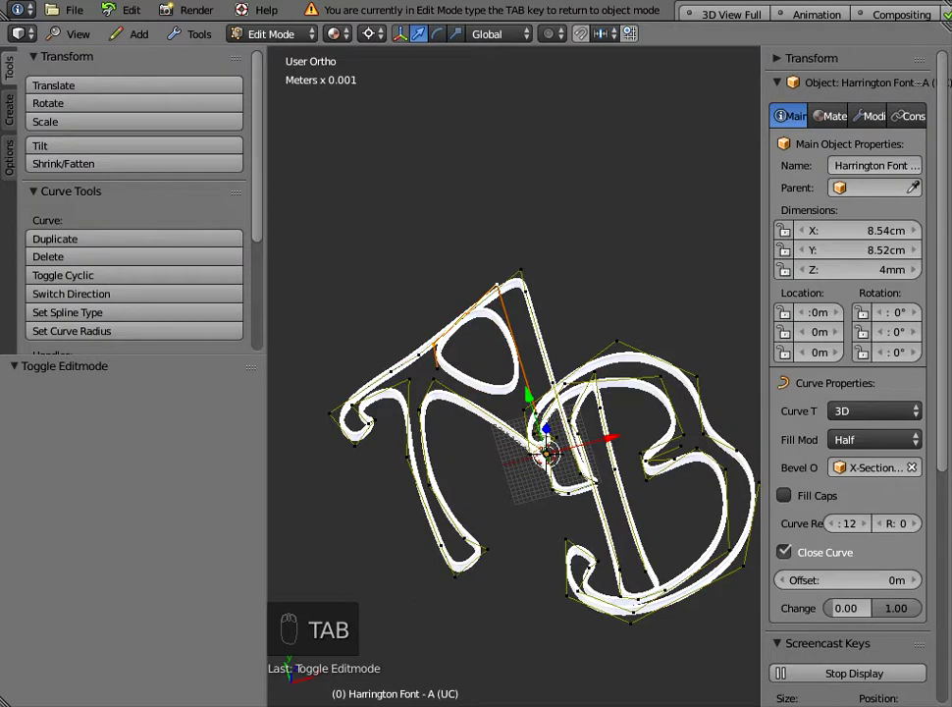
key("a")
key("a")
key("a")
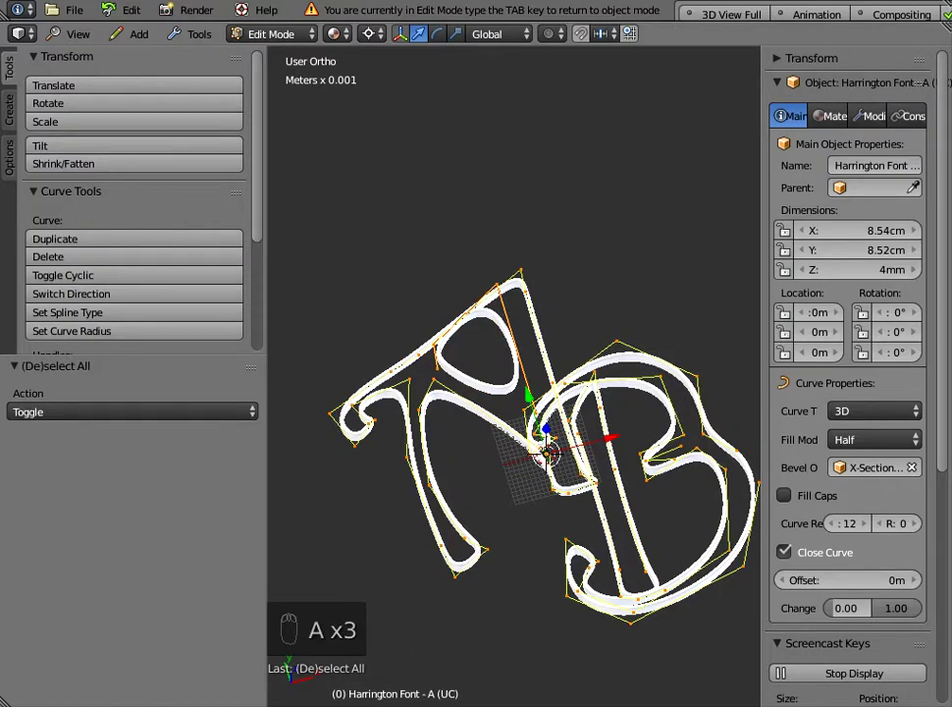
key("s")
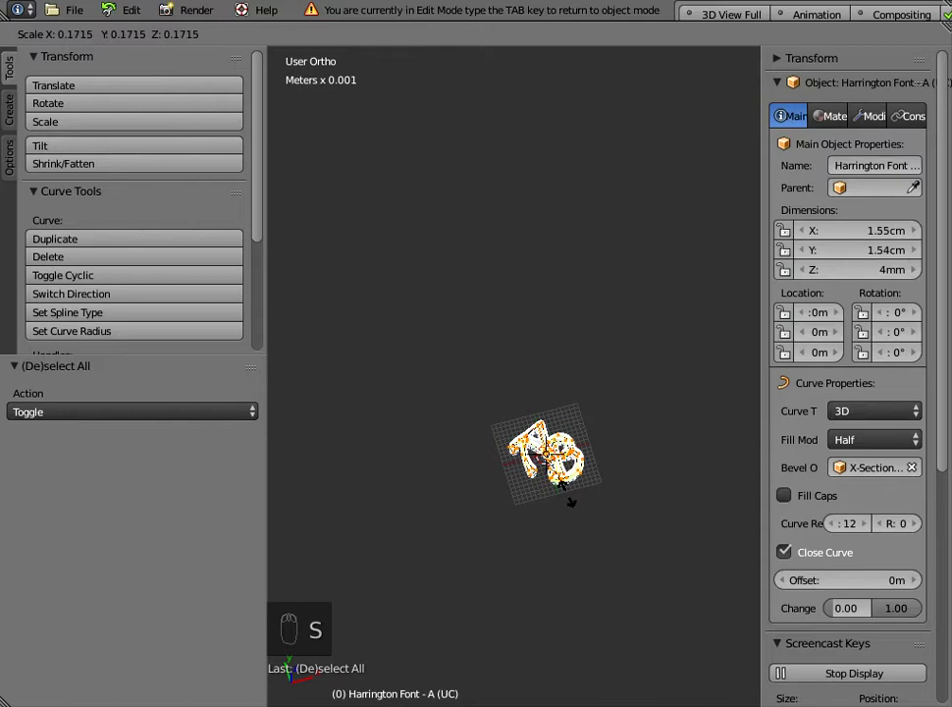
left_click(571, 501)
key("Tab")
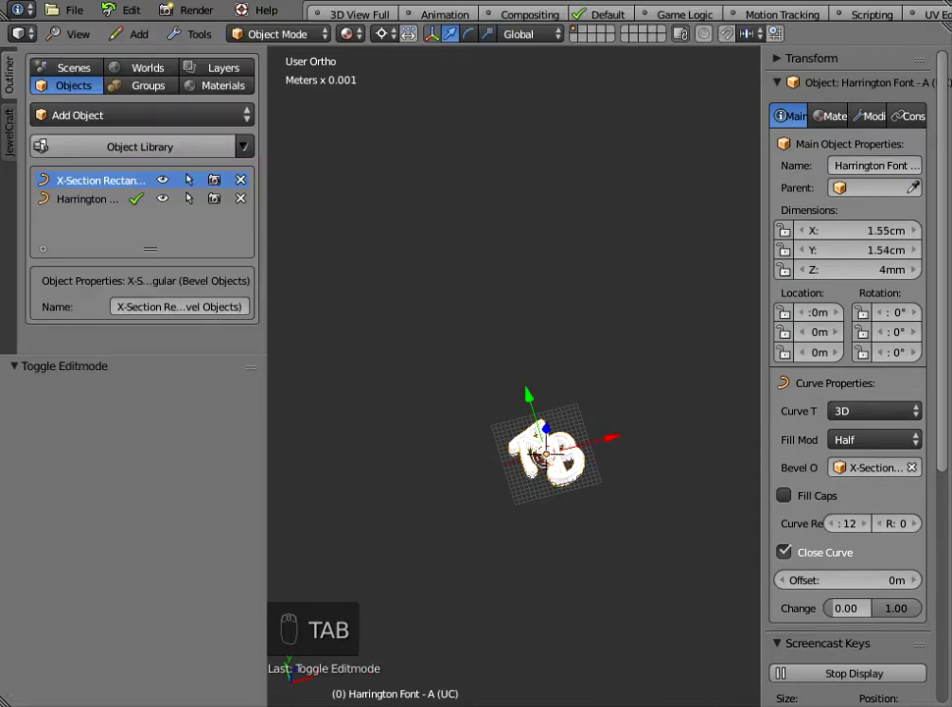
Set the rectangular bevel cross-section's dimensions to 2 mm in Y and 0.8 mm in X.
left_click(74, 34)
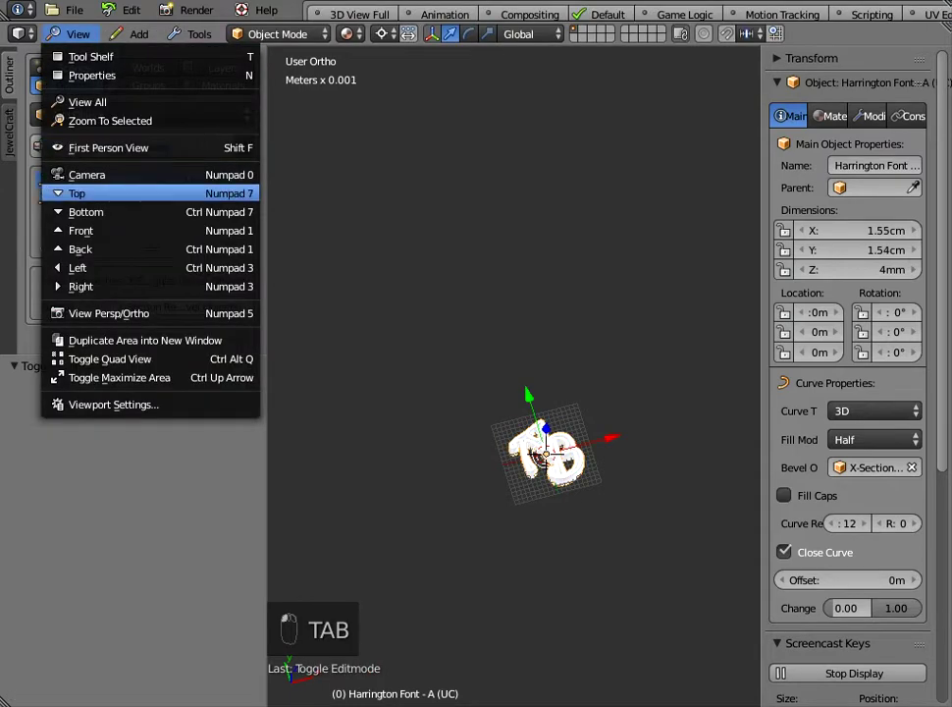
left_click(84, 192)
scroll(514, 377, "up", 2)
middle_click_drag(527, 505, 448, 386, "shift")
scroll(514, 377, "up", 3)
scroll(515, 377, "up", 2)
left_click(100, 180)
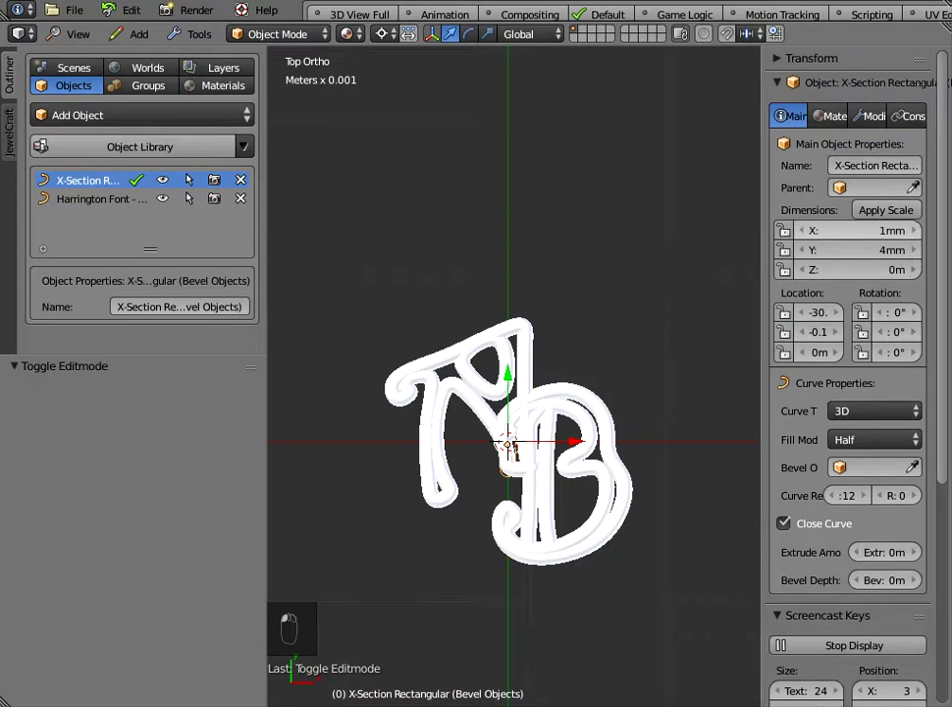
left_click(857, 250)
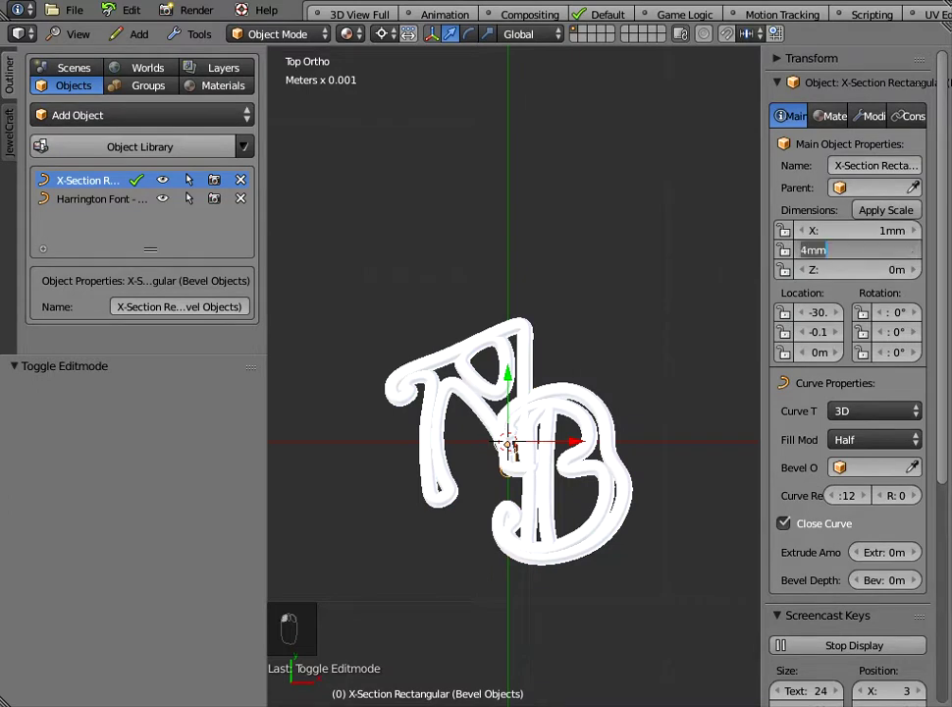
type("2mm")
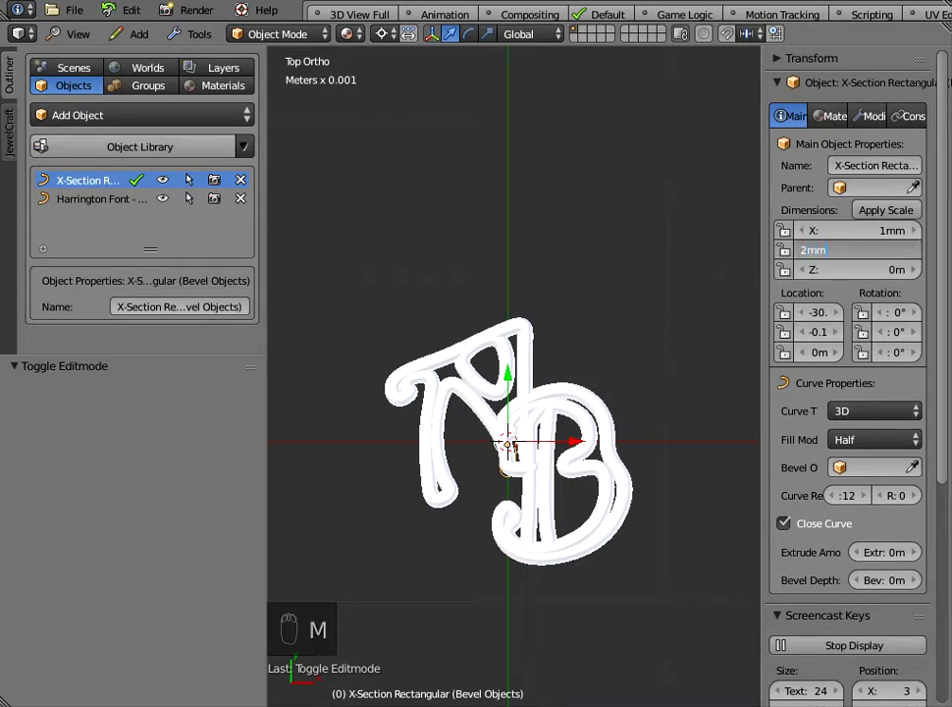
key("Return")
left_click(857, 231)
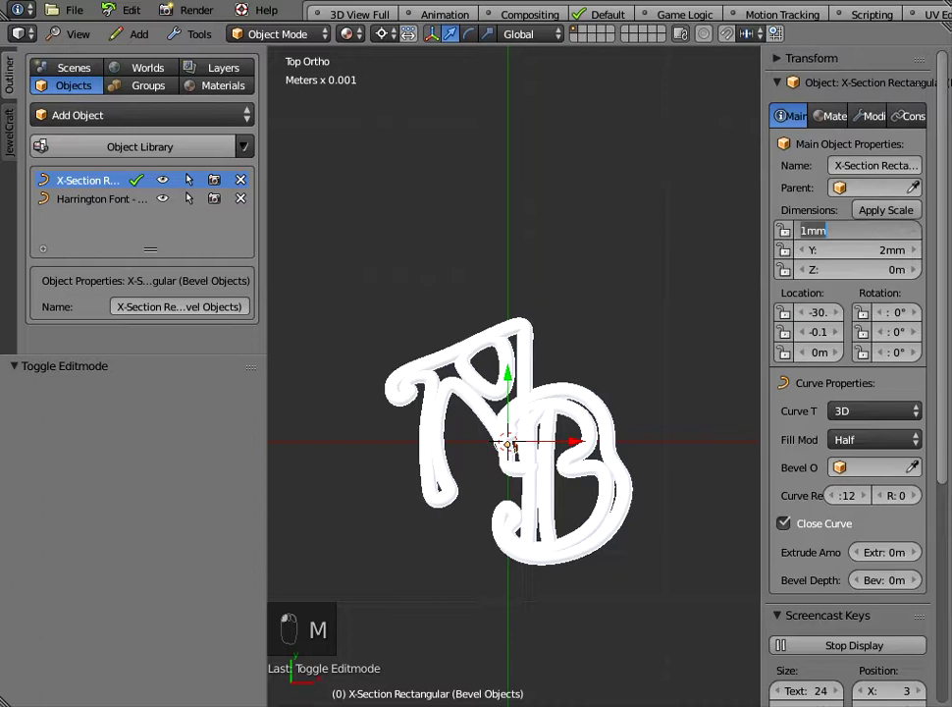
type("0.8mm")
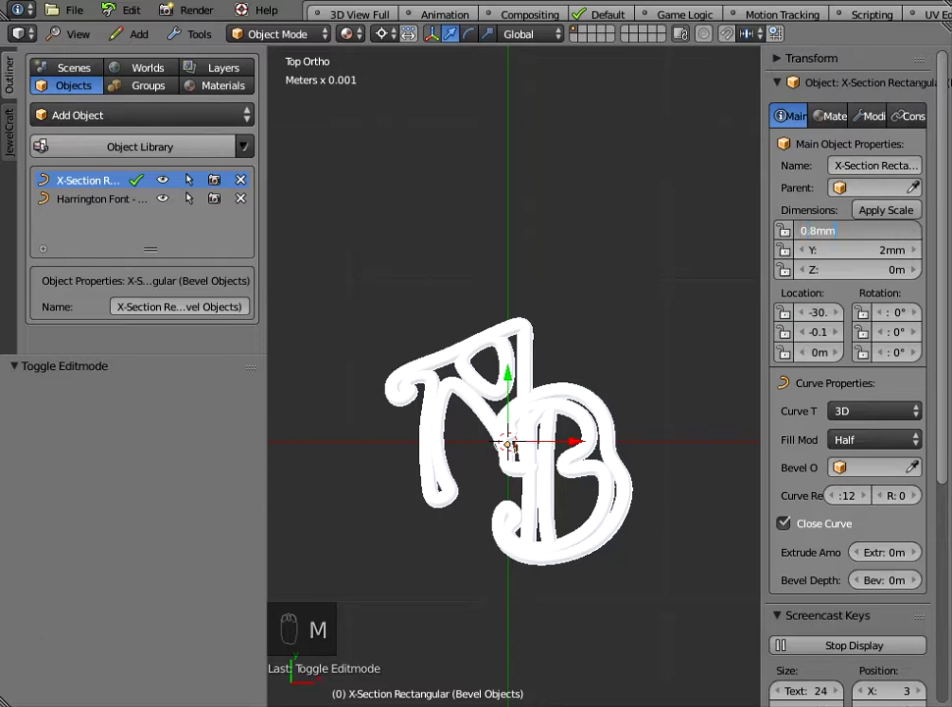
key("Return")
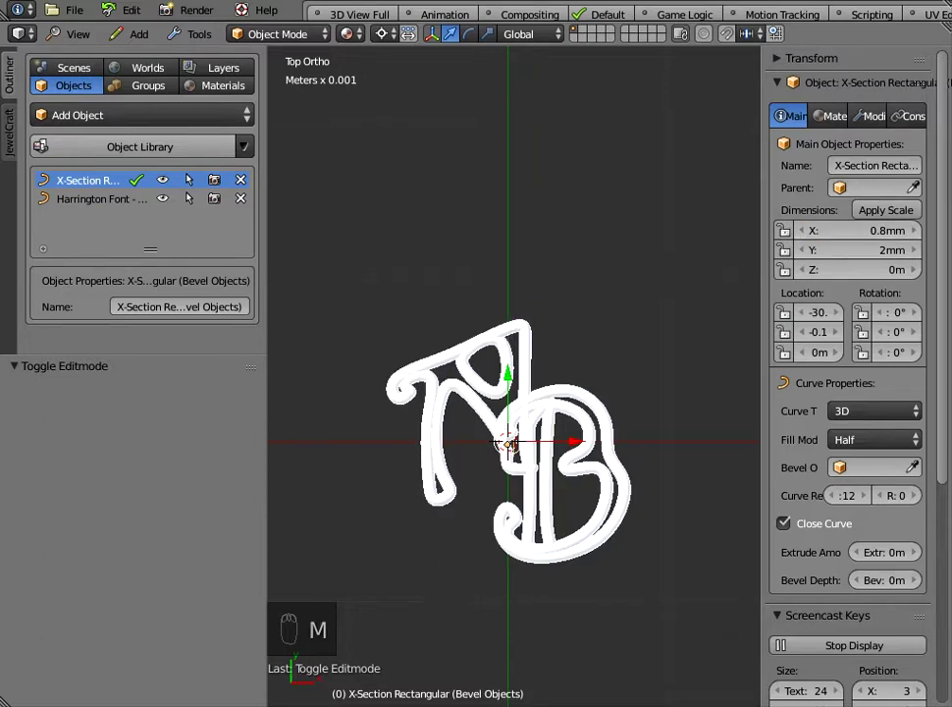
Add a NURBS circle around the letters in top view, with a radius of about 8.56 mm.
middle_click_drag(511, 441, 461, 387)
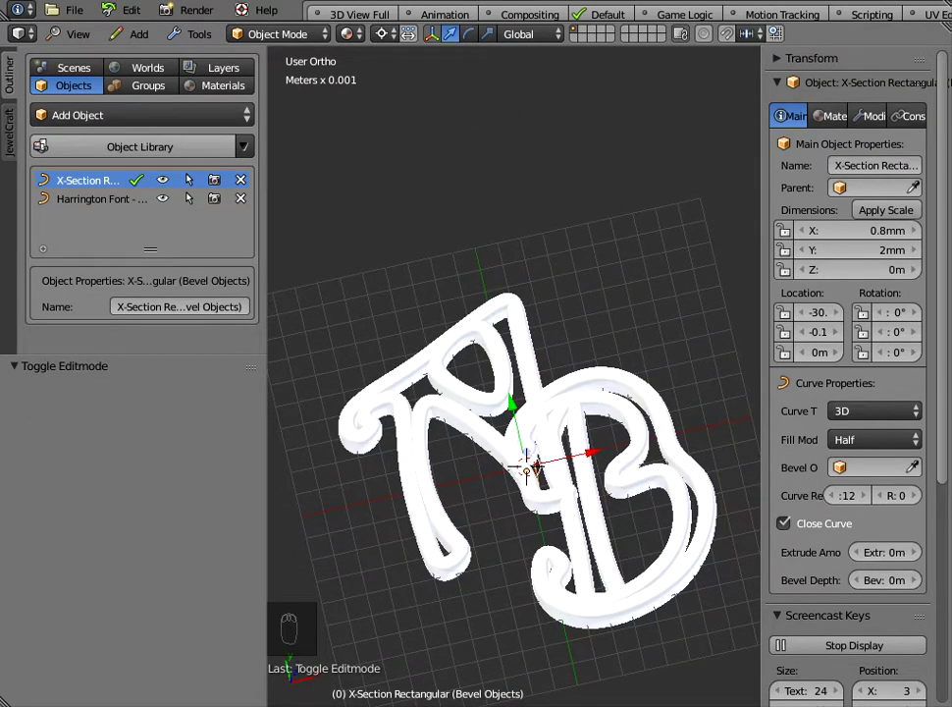
mouse_move(535, 467)
middle_mouse_down()
mouse_move(535, 441)
mouse_move(542, 453)
middle_mouse_up()
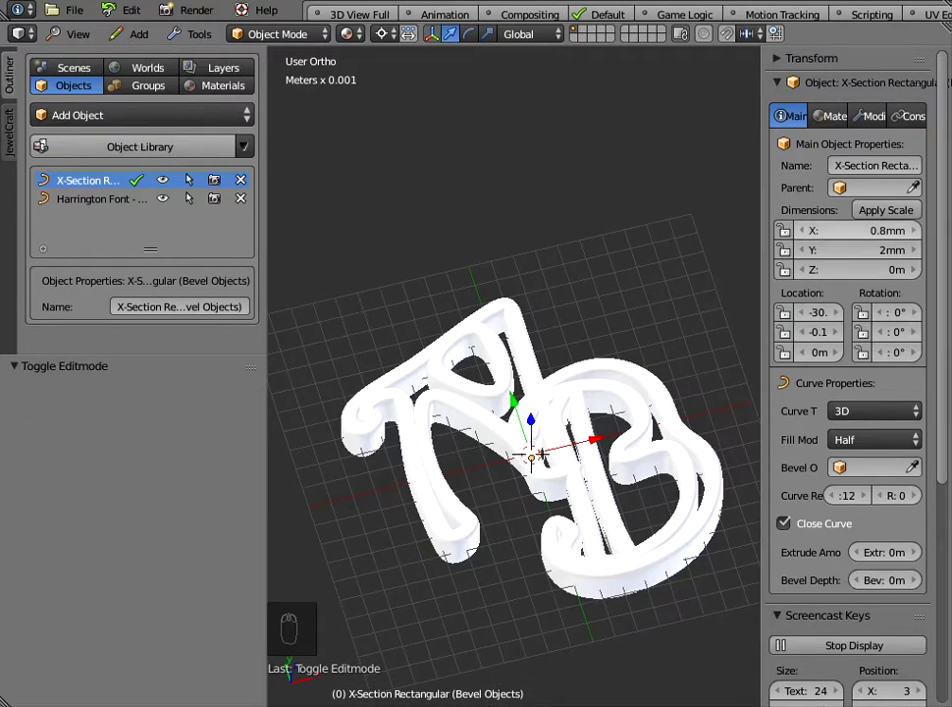
middle_click_drag(539, 456, 535, 443)
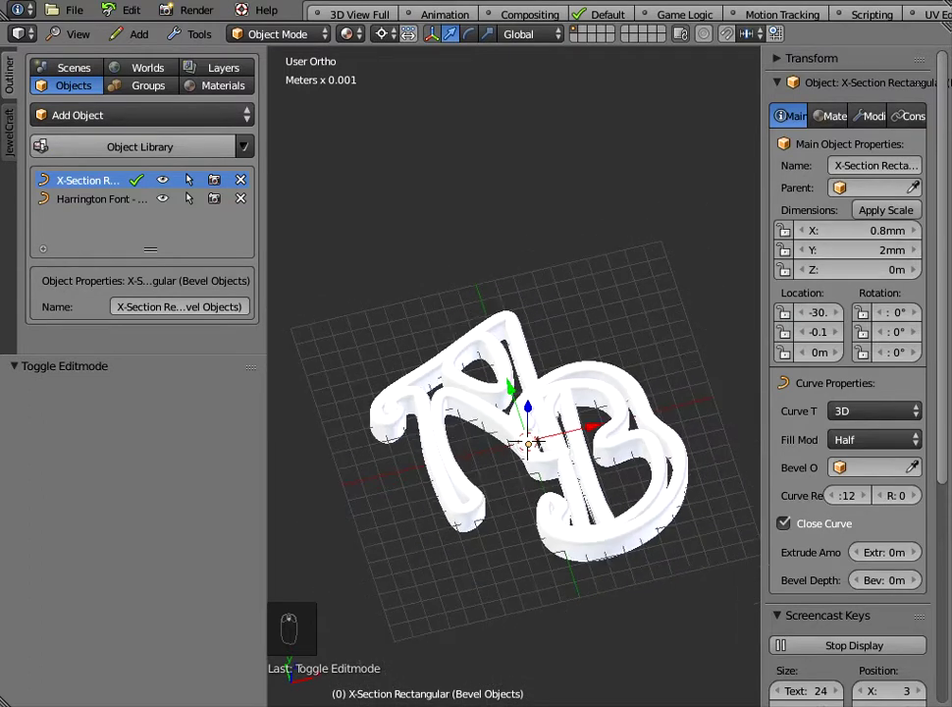
left_click(78, 33)
left_click(78, 193)
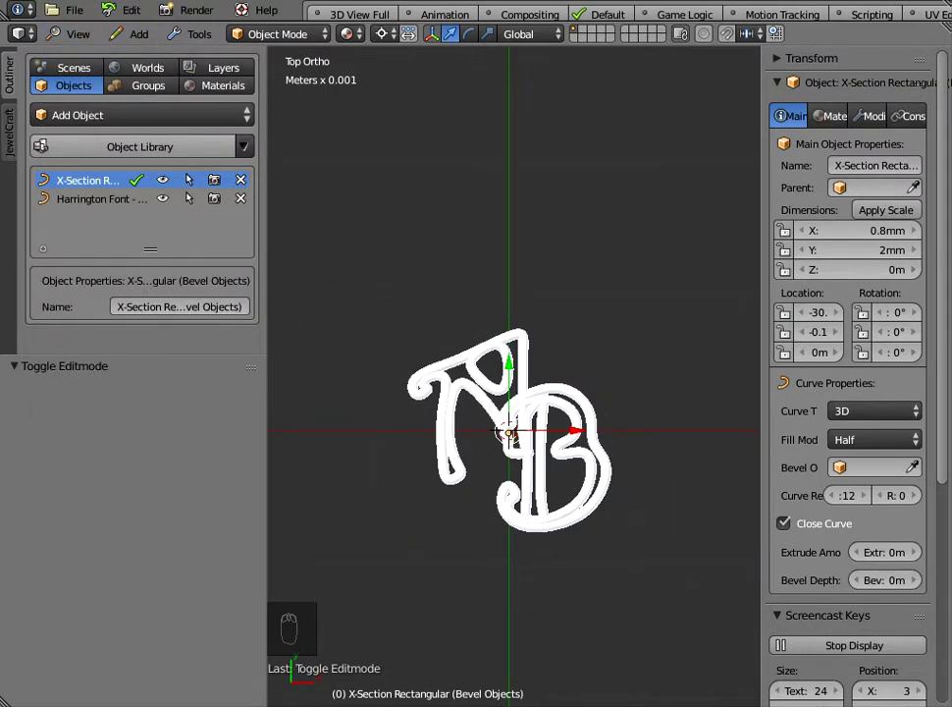
left_click(191, 33)
left_click(139, 33)
mouse_move(146, 74)
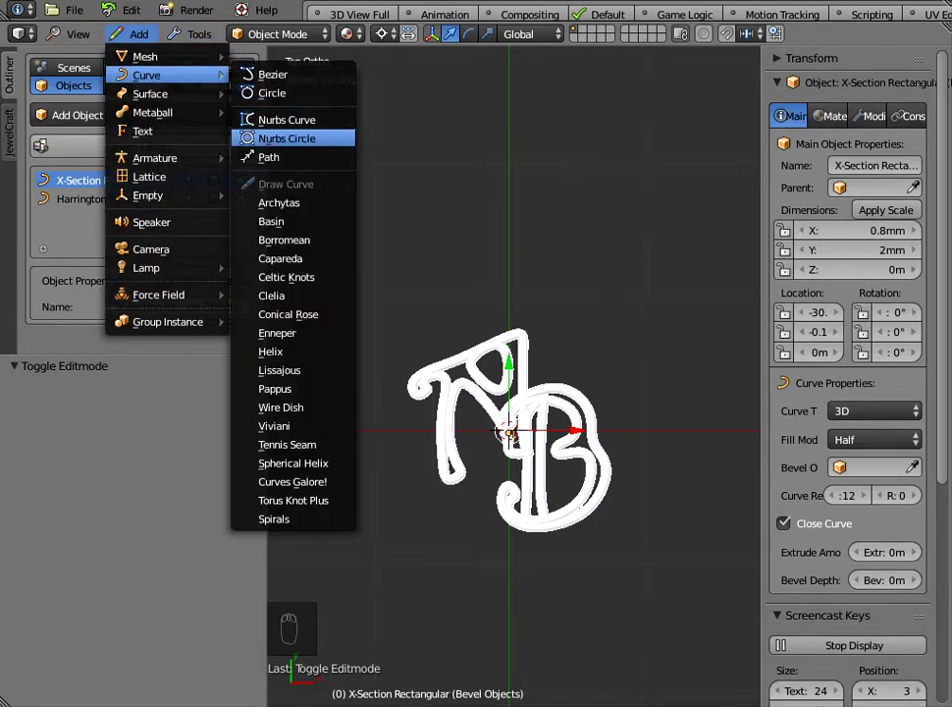
left_click(287, 139)
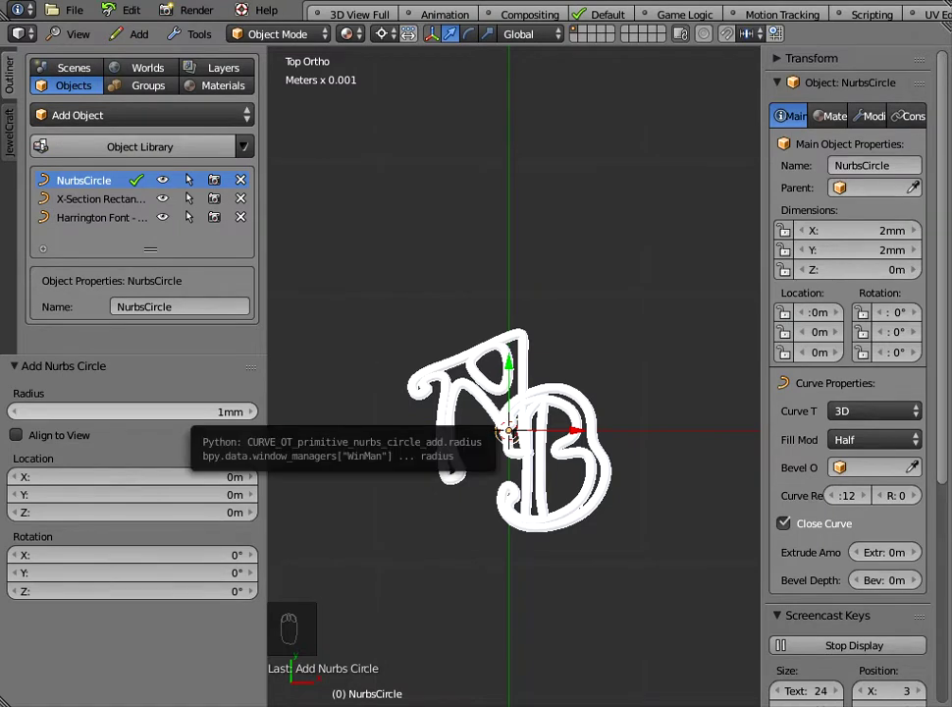
left_click_drag(196, 412, 254, 411)
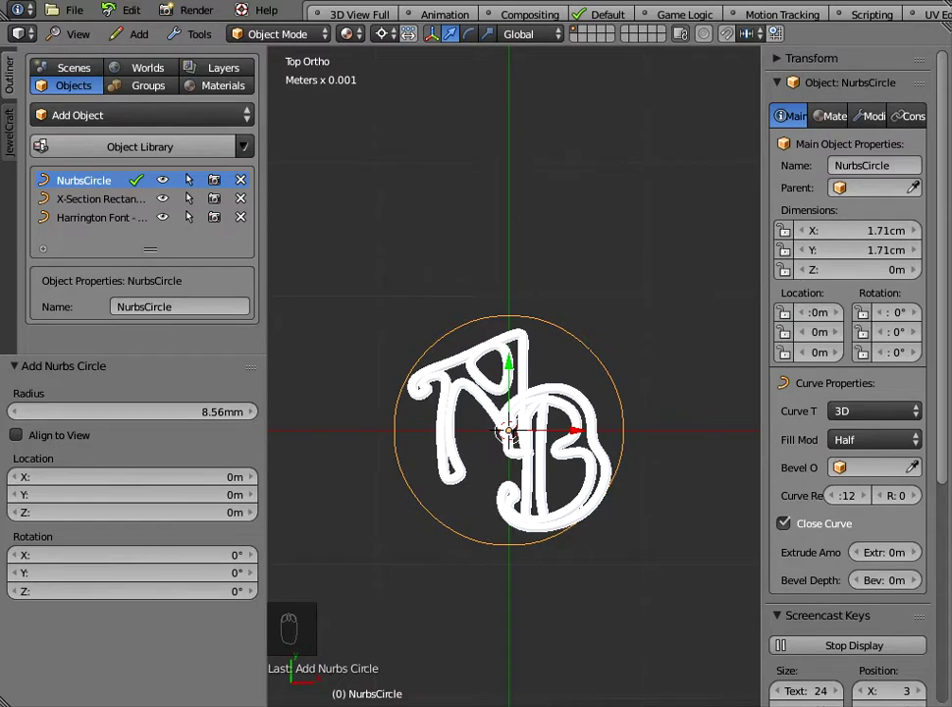
left_click(414, 383)
left_click(402, 390)
Join the NURBS circle with the Harrington Font letters, keeping the letters as the active object.
middle_click_drag(451, 393, 501, 324)
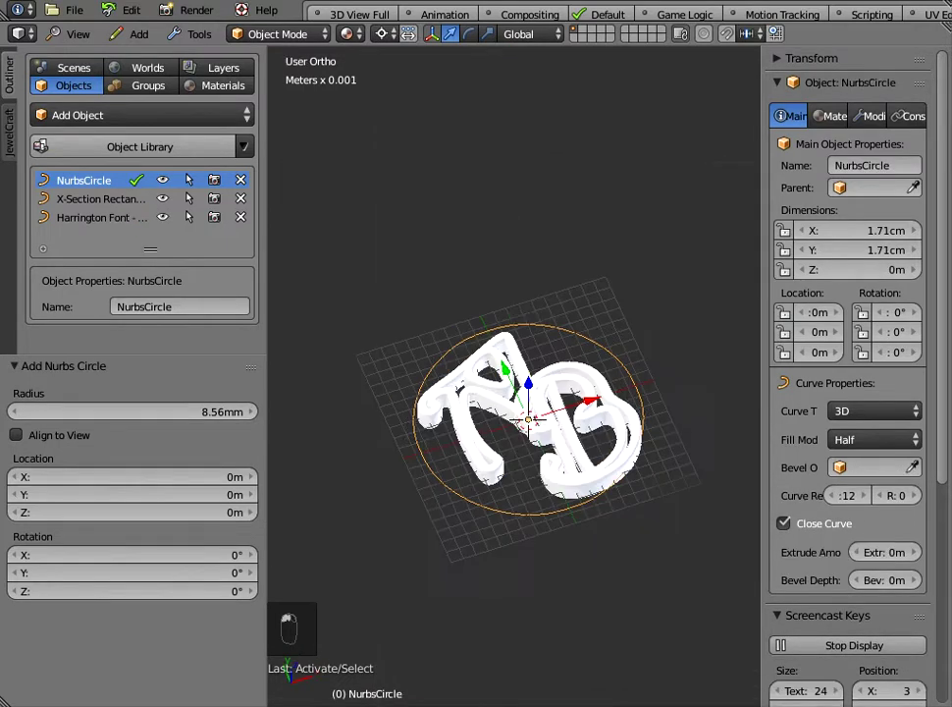
scroll(535, 432, "up", 2)
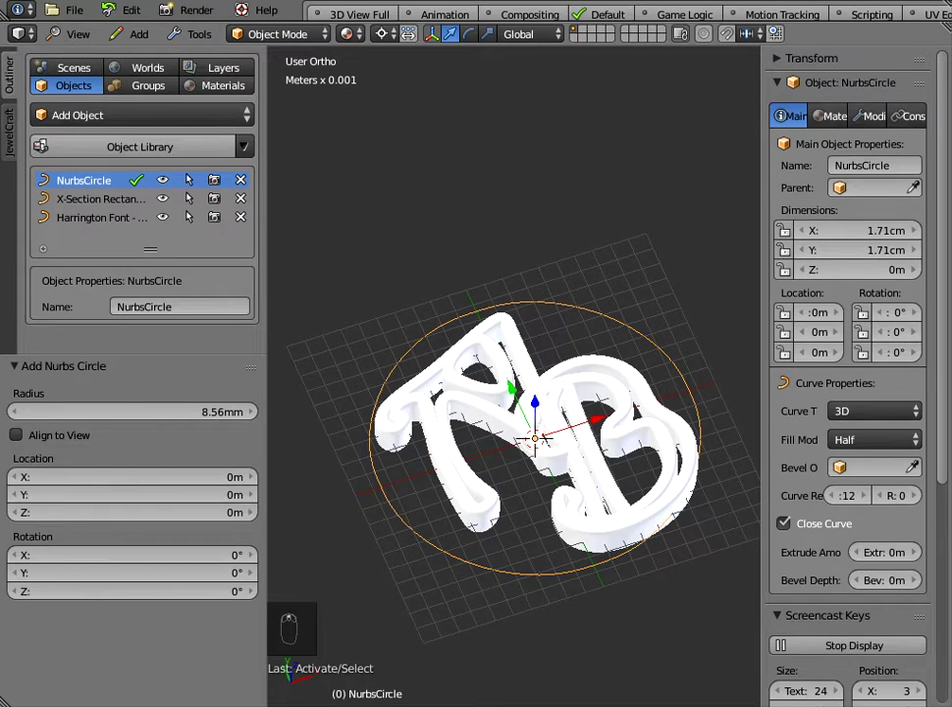
right_click(540, 439, "shift")
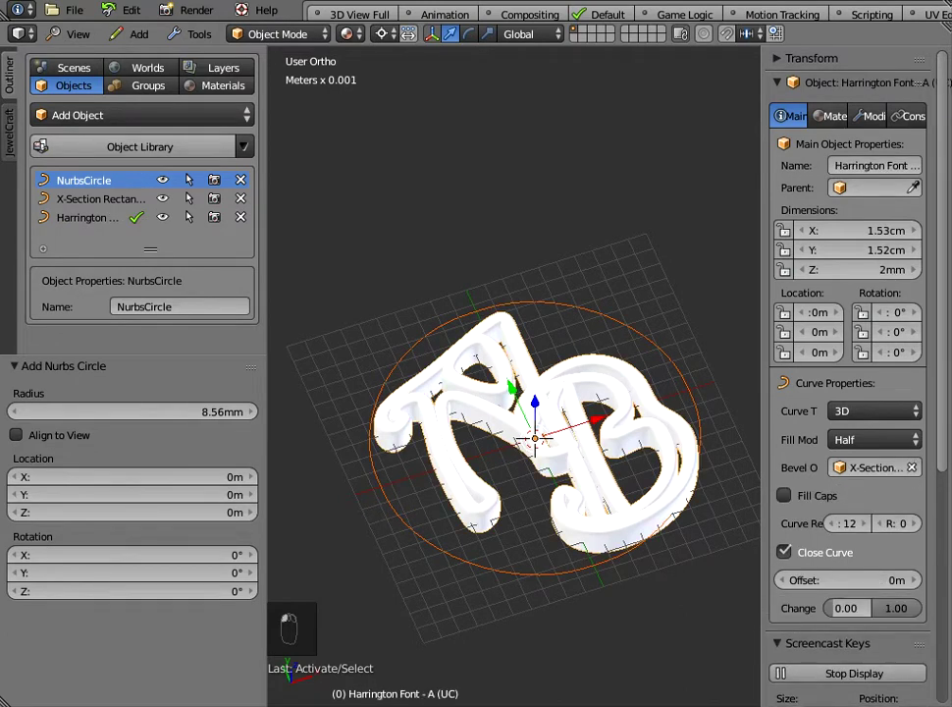
left_click(191, 33)
mouse_move(218, 74)
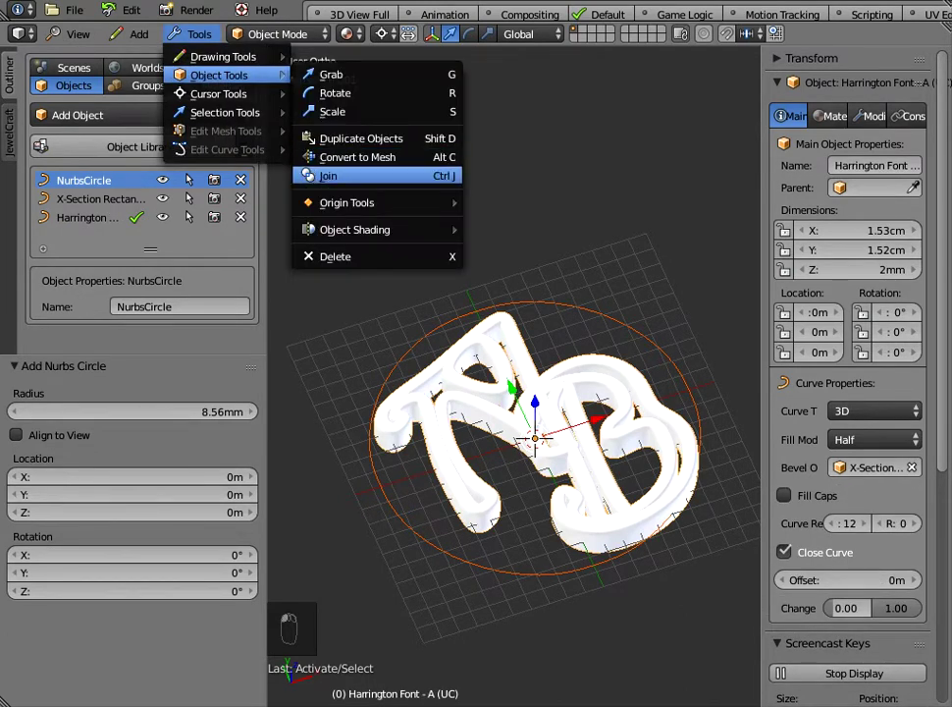
left_click(334, 176)
Examine the joined ring and letters from the top and at an angle.
middle_click_drag(558, 388, 517, 456)
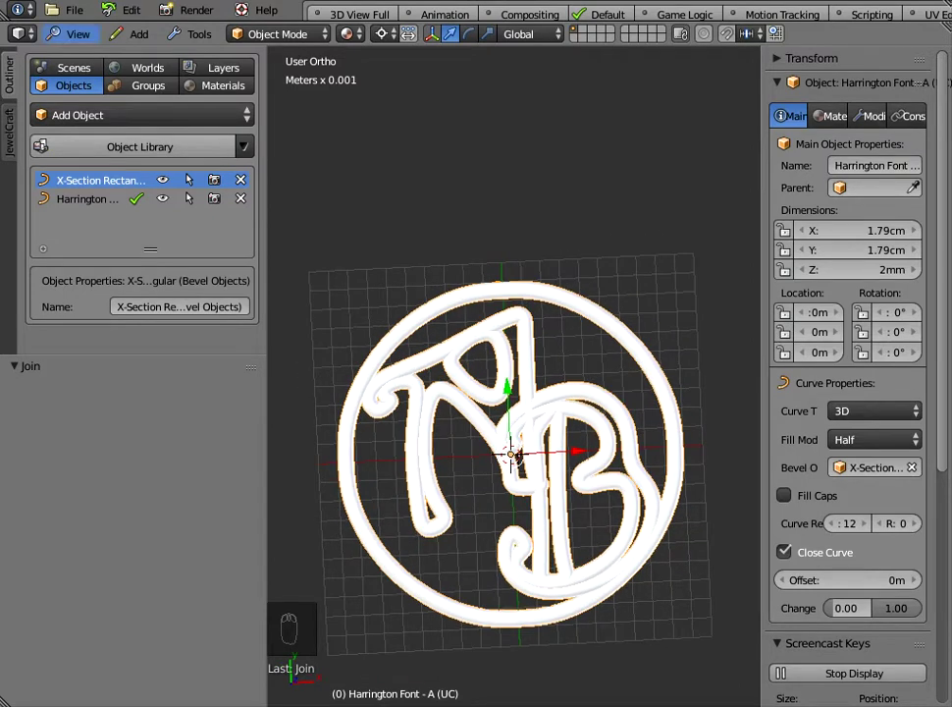
left_click(71, 33)
left_click(78, 194)
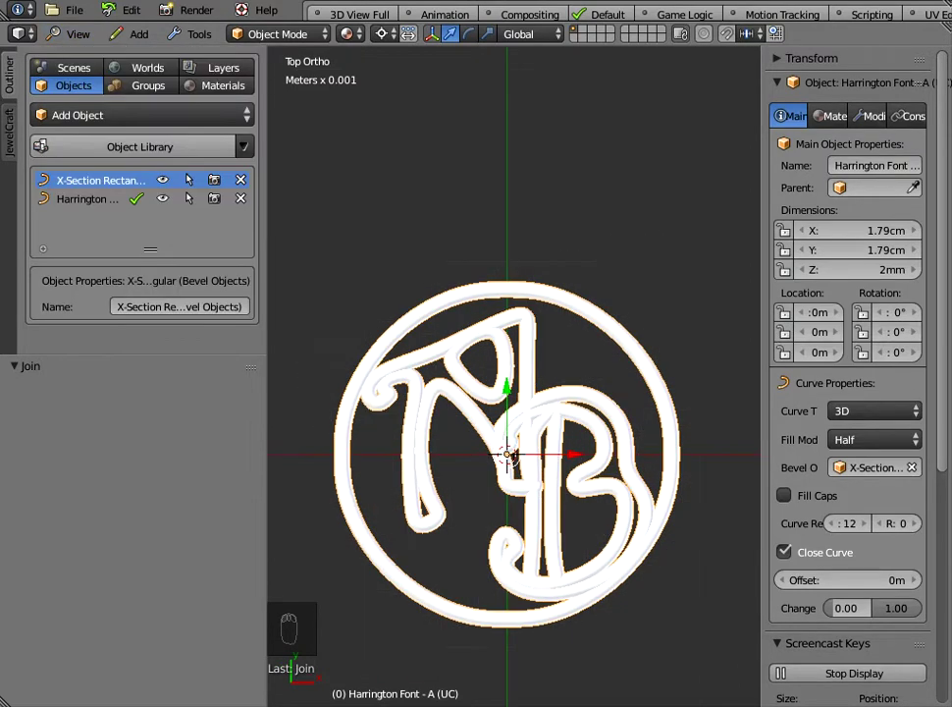
middle_click_drag(507, 453, 554, 403, "shift")
scroll(554, 403, "up", 1)
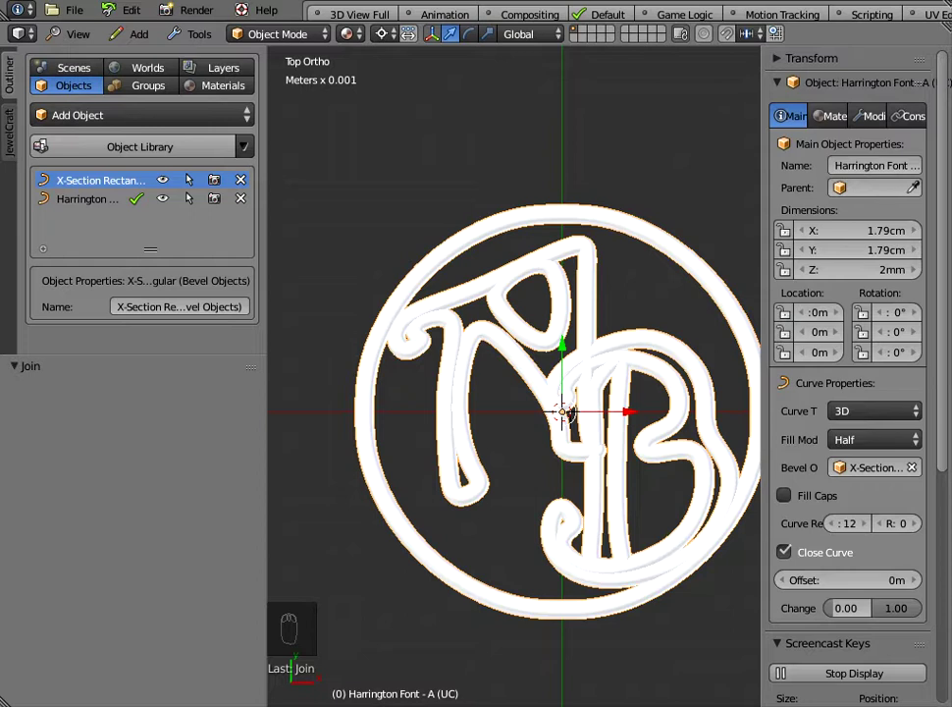
scroll(515, 377, "down", 2)
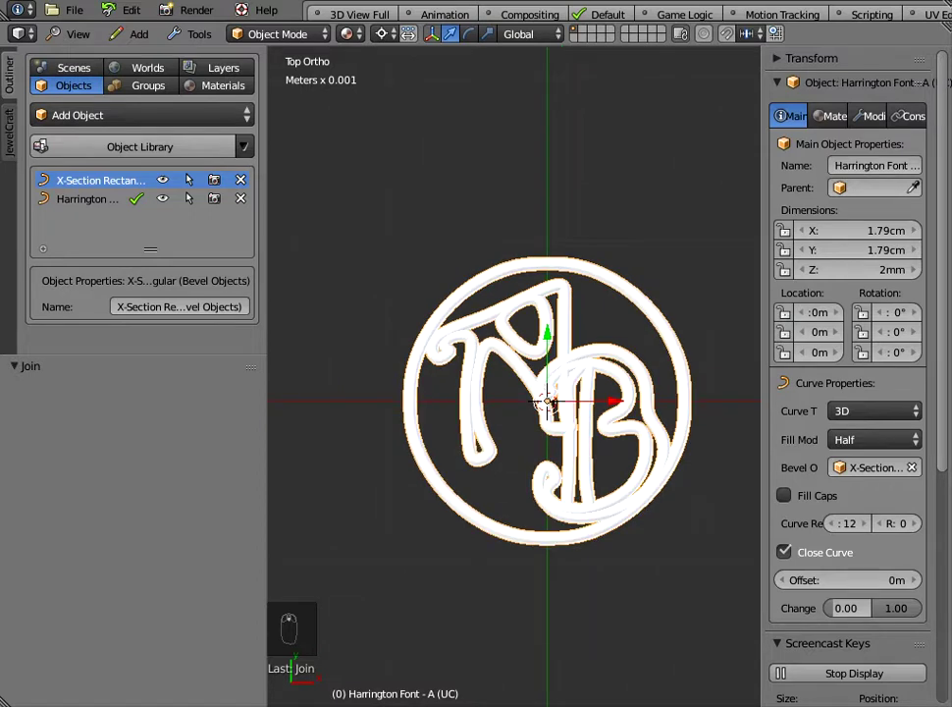
middle_click_drag(549, 412, 564, 386)
Widen the properties region and add the X-Section Rectangular group from the library category 3D Templates - X-Sections (Bevel Objects).
left_click_drag(768, 250, 592, 250)
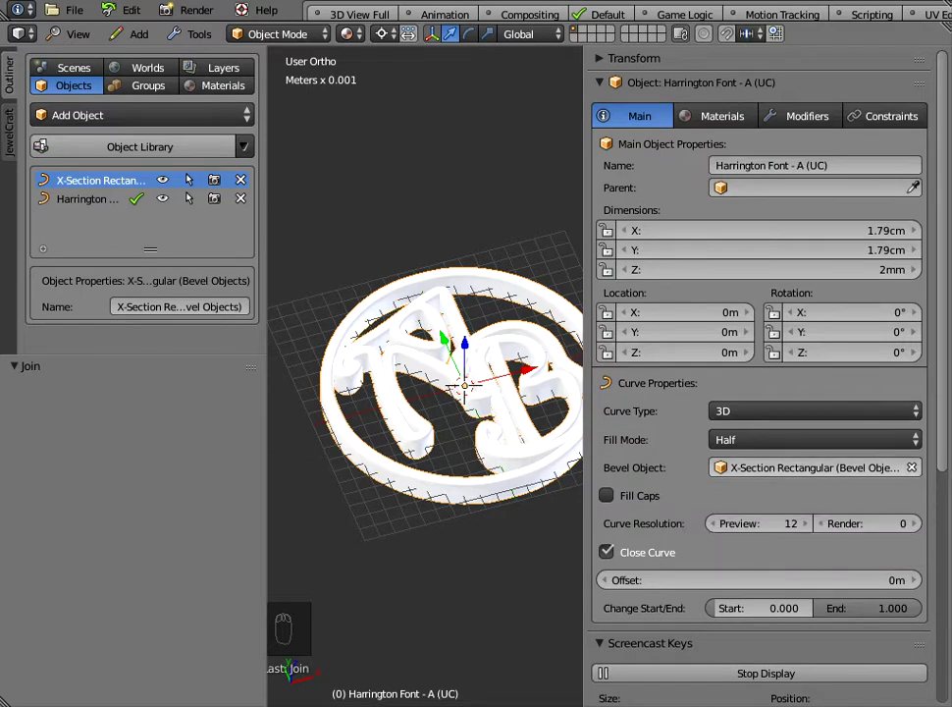
left_click(149, 85)
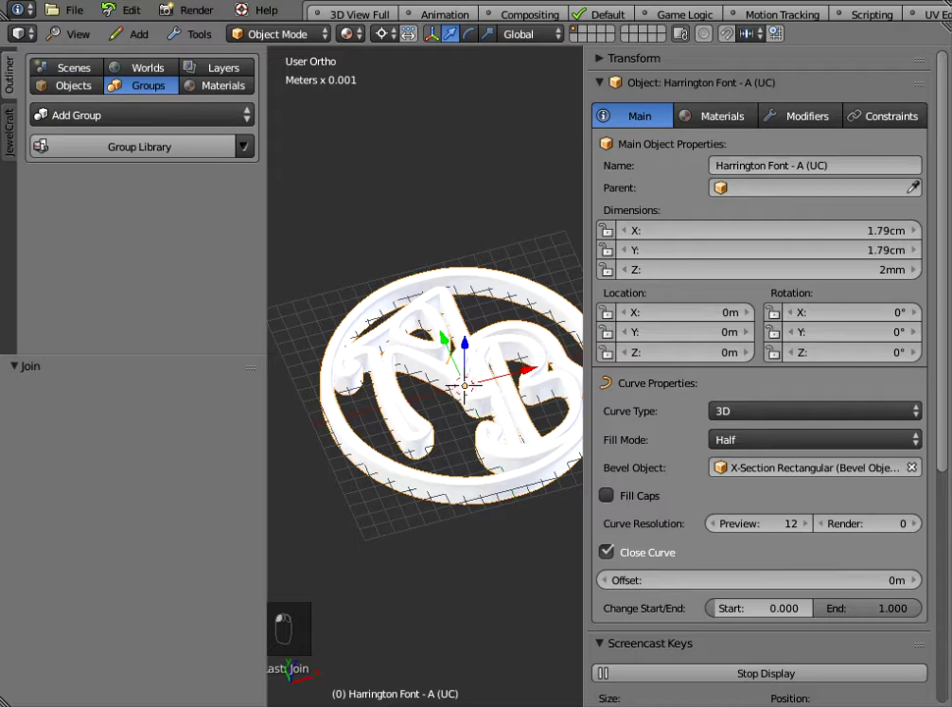
left_click(137, 147)
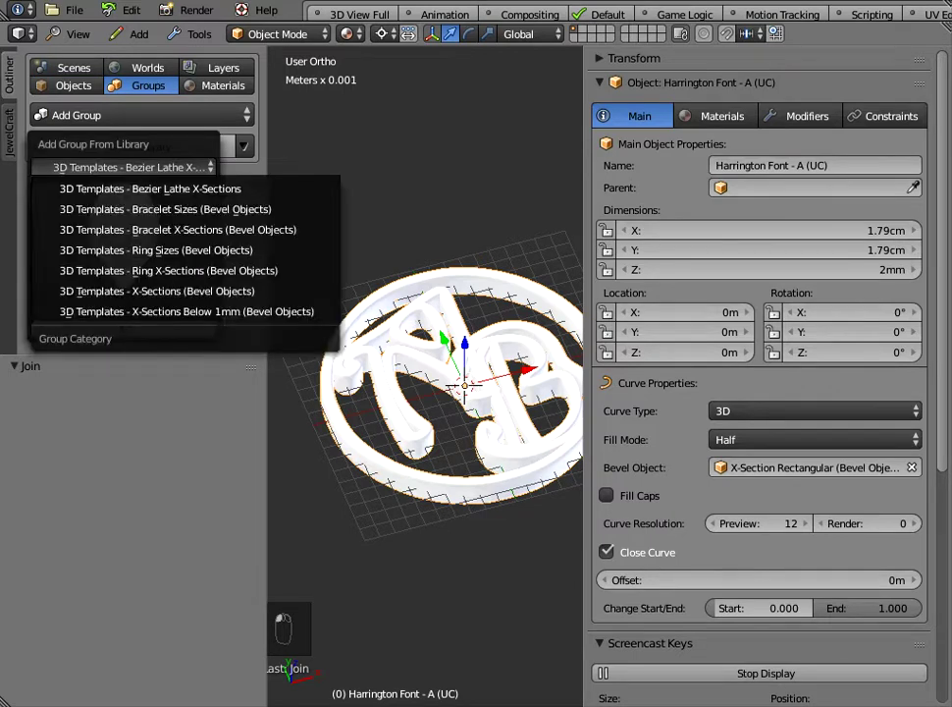
left_click(132, 167)
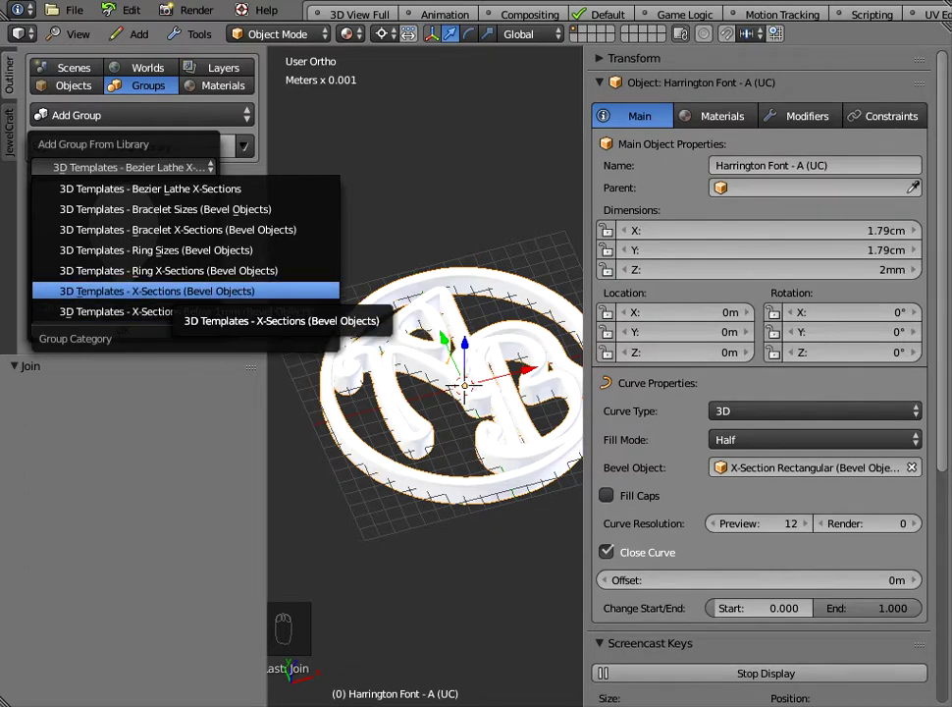
left_click(157, 290)
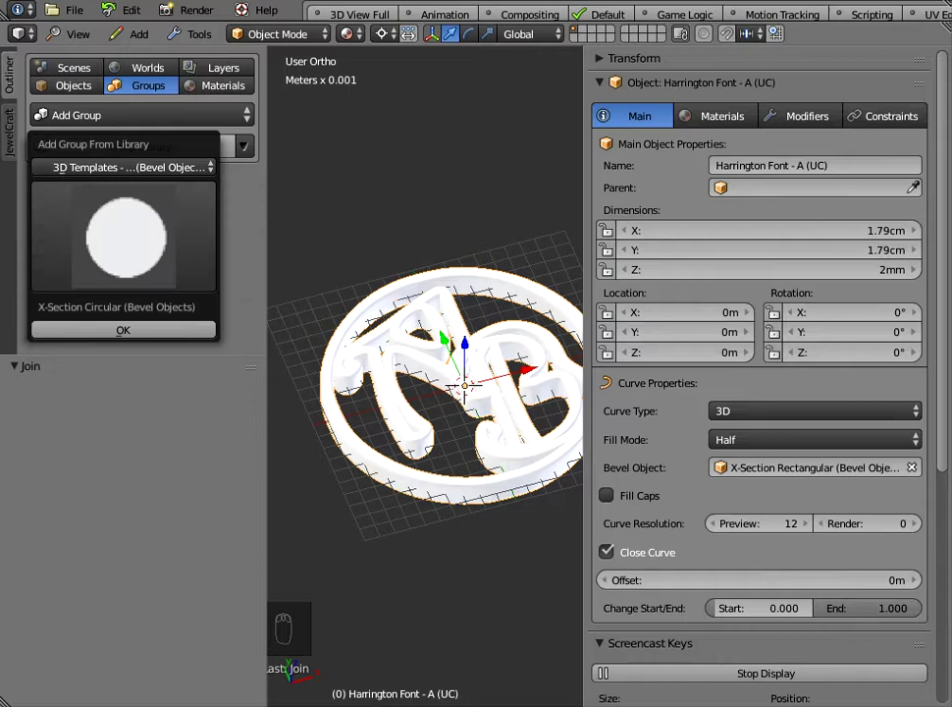
left_click(124, 235)
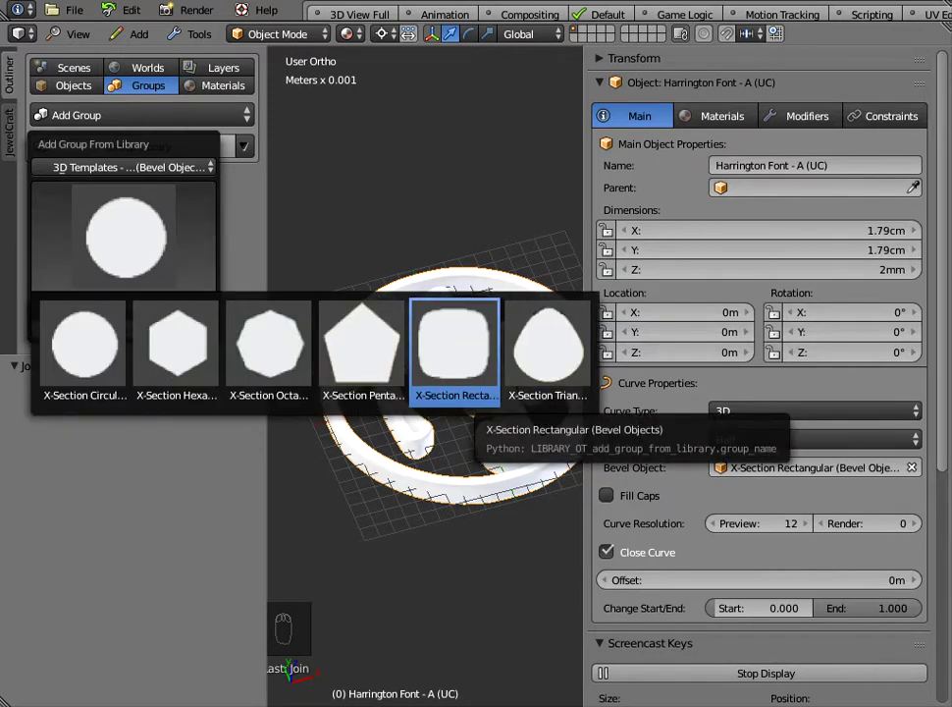
left_click(454, 353)
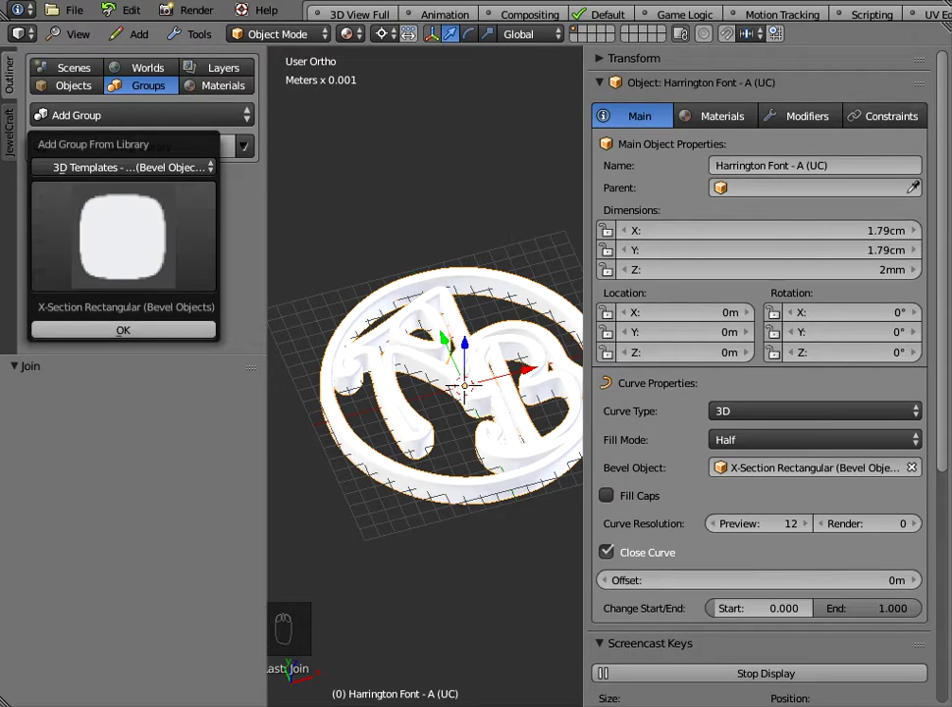
left_click(123, 331)
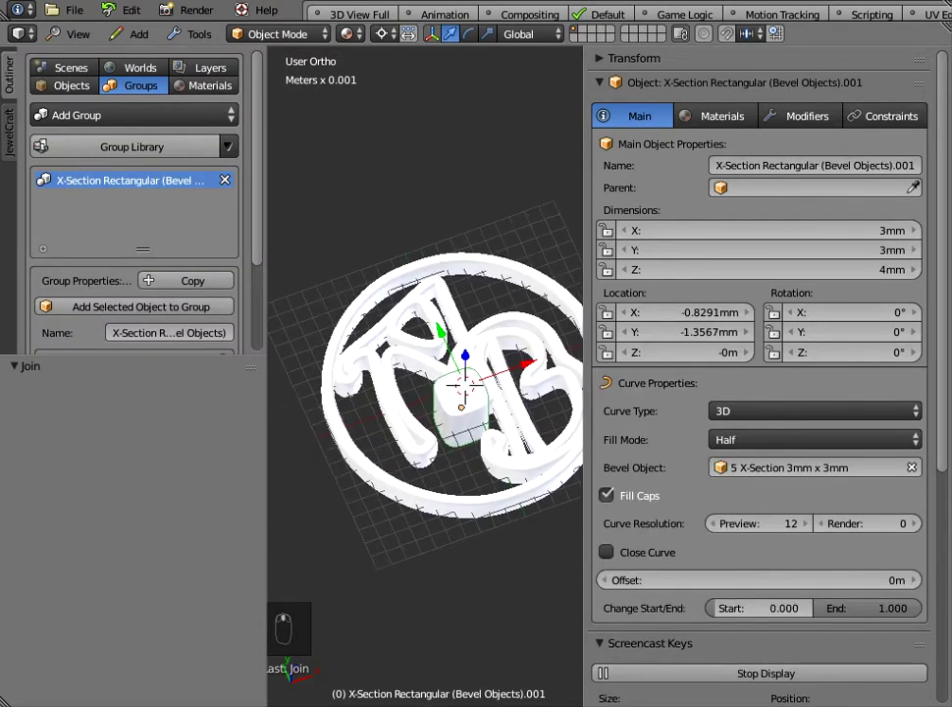
Delete the added group's visible 3 mm x 3 mm rectangular sample bar from the centre of the monogram.
middle_click_drag(425, 412, 429, 354)
scroll(425, 377, "up", 3)
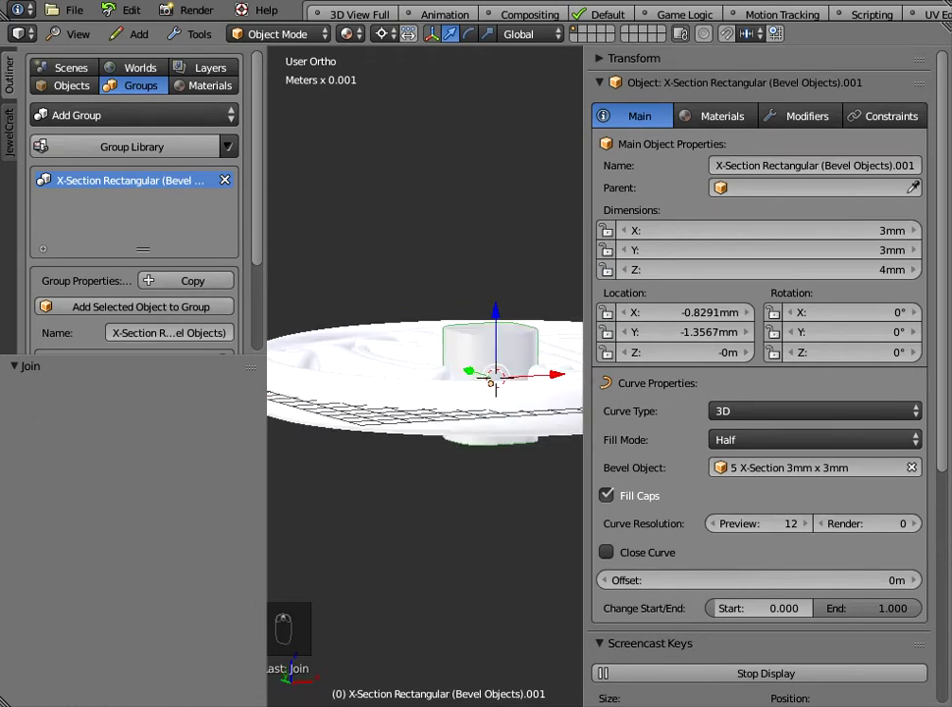
right_click(425, 392)
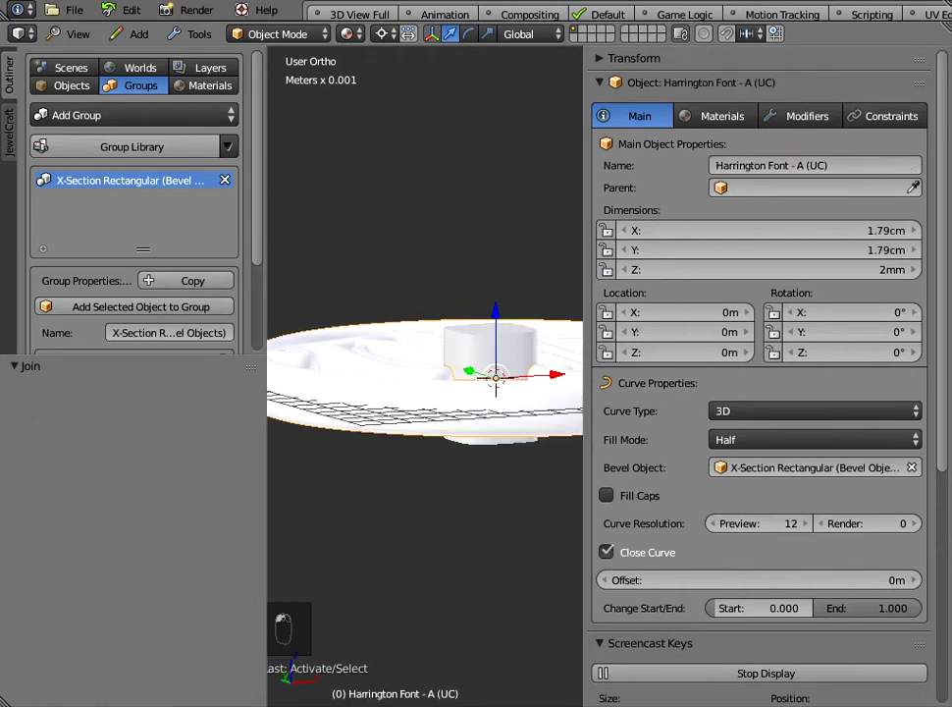
right_click(491, 381)
key("x")
left_click(494, 345)
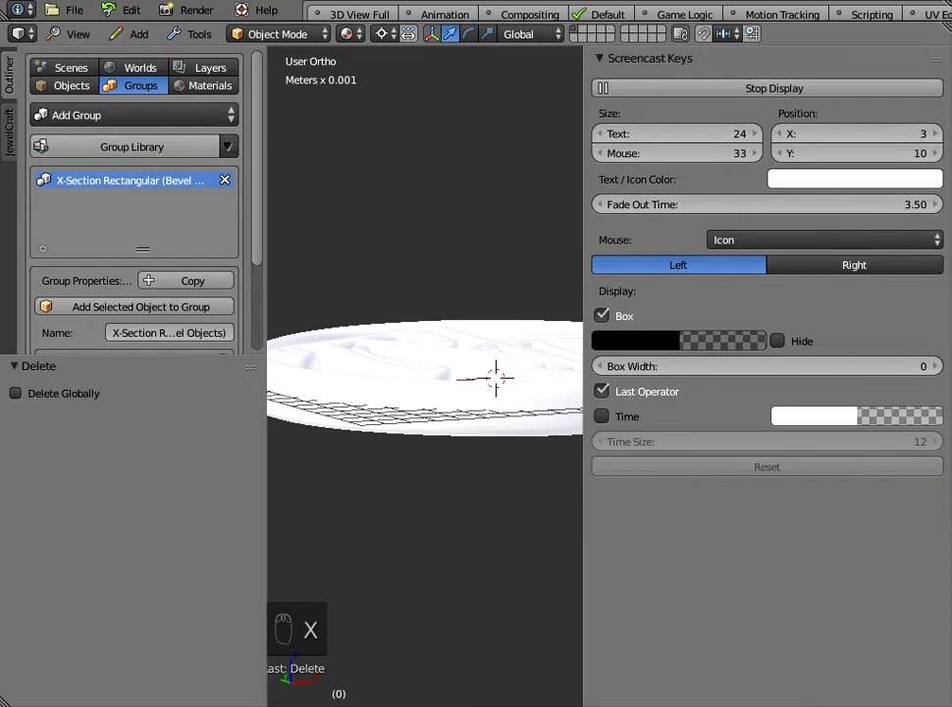
Select the joined AB monogram and set its bevel object to 2 X-Section 1.5mm x 10mm.
middle_click_drag(493, 344, 479, 424)
scroll(478, 424, "down", 1)
middle_click_drag(488, 295, 481, 270)
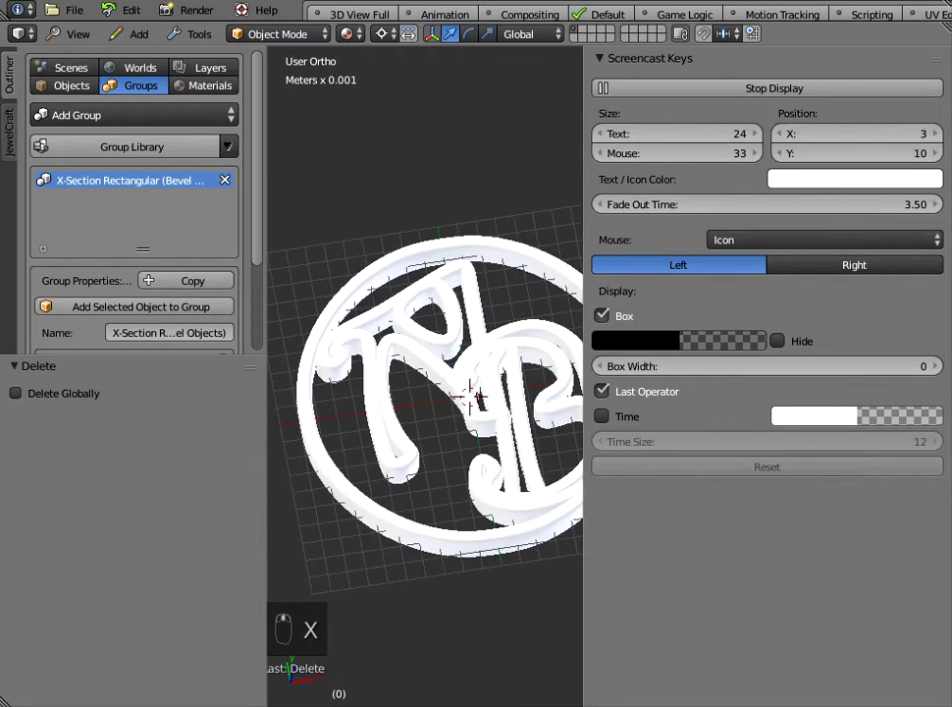
right_click(476, 396)
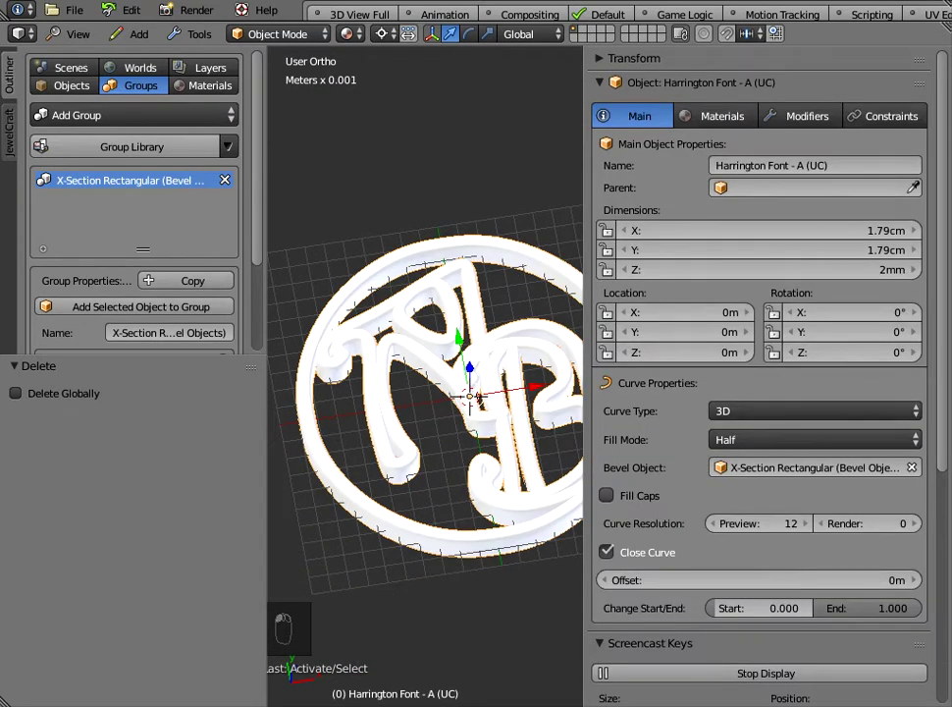
left_click(814, 467)
key("Down")
key("Down")
key("Down")
key("Down")
key("Down")
key("Down")
key("Down")
key("Down")
key("Down")
key("Down")
key("Down")
key("Down")
key("Down")
key("Down")
key("Down")
key("Down")
key("Down")
key("Down")
key("Down")
key("Down")
key("Down")
key("Down")
key("Down")
key("Down")
key("Down")
key("Down")
key("Down")
key("Down")
key("Up")
key("Up")
key("Up")
key("Up")
key("Up")
key("Up")
key("Up")
key("Up")
key("Up")
key("Up")
key("Up")
key("Up")
key("Up")
key("Up")
key("Up")
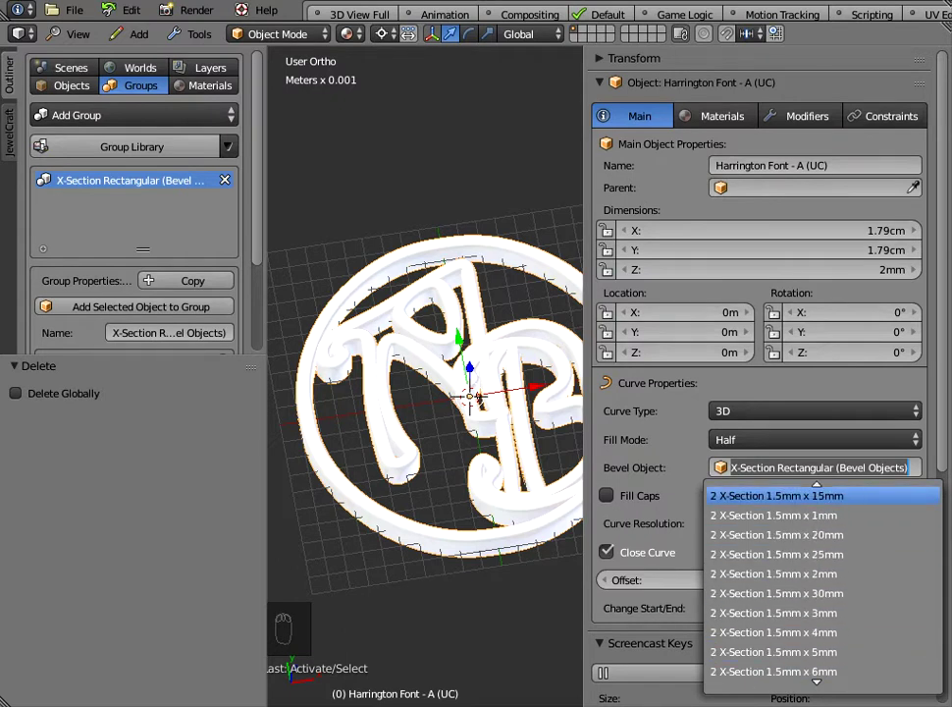
key("Down")
key("Down")
key("Return")
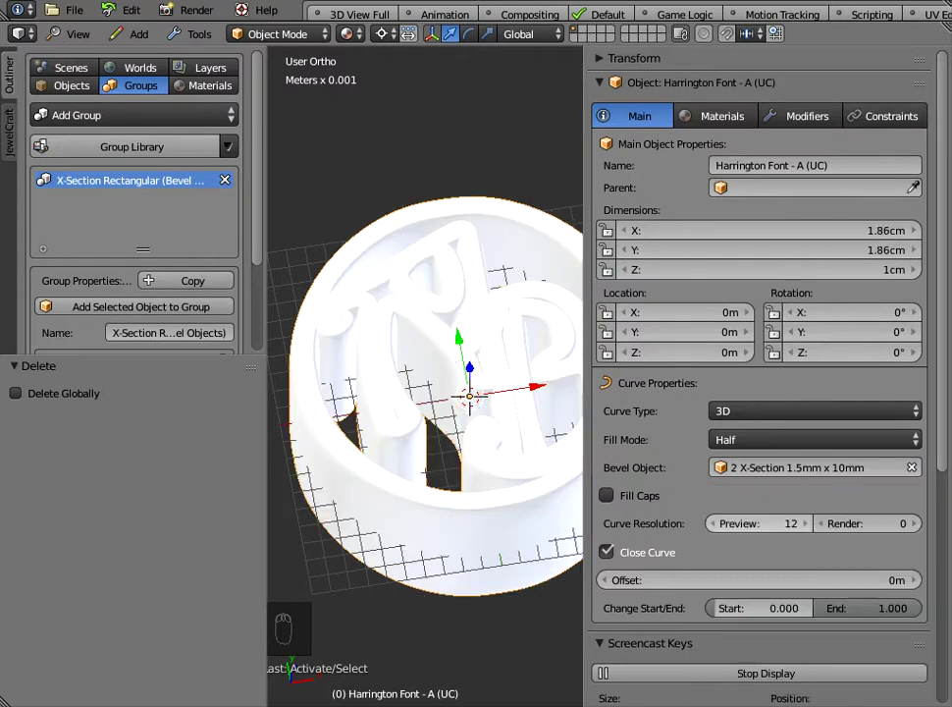
middle_click_drag(432, 431, 461, 365)
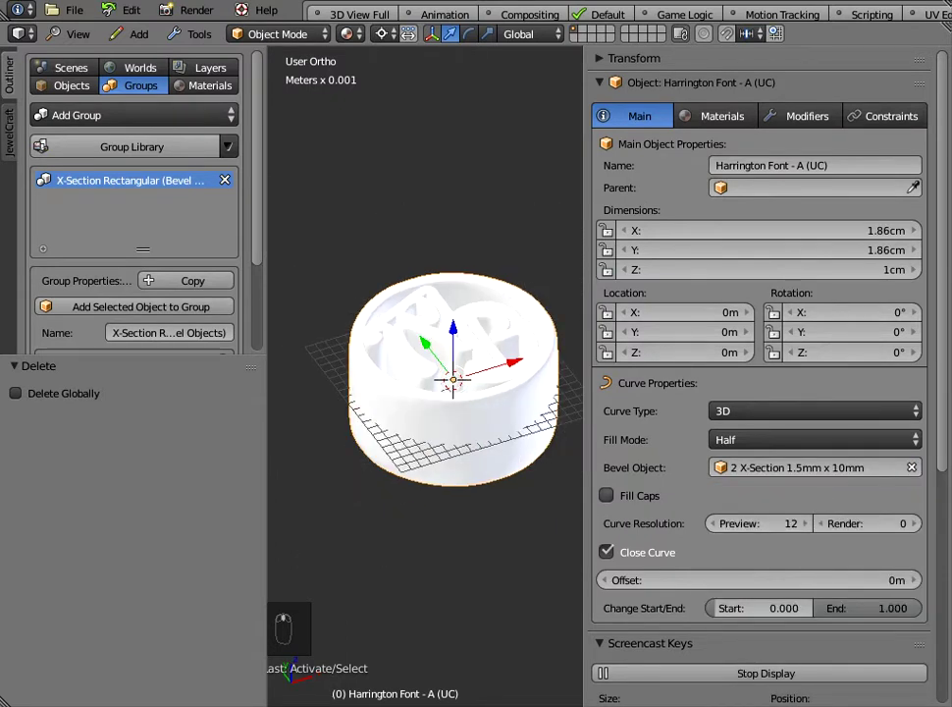
Try 1 X-Section 1mm x 15mm and 1 X-Section 1mm x 10mm as the monogram's bevel object.
left_click(807, 468)
left_click(807, 516)
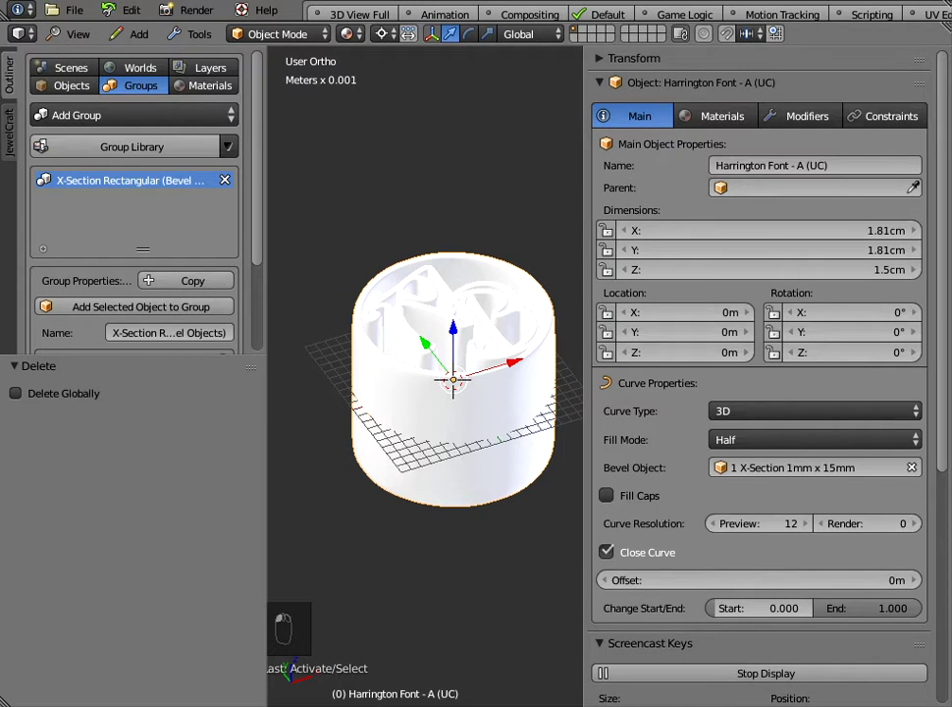
key("Return")
key("Up")
key("Return")
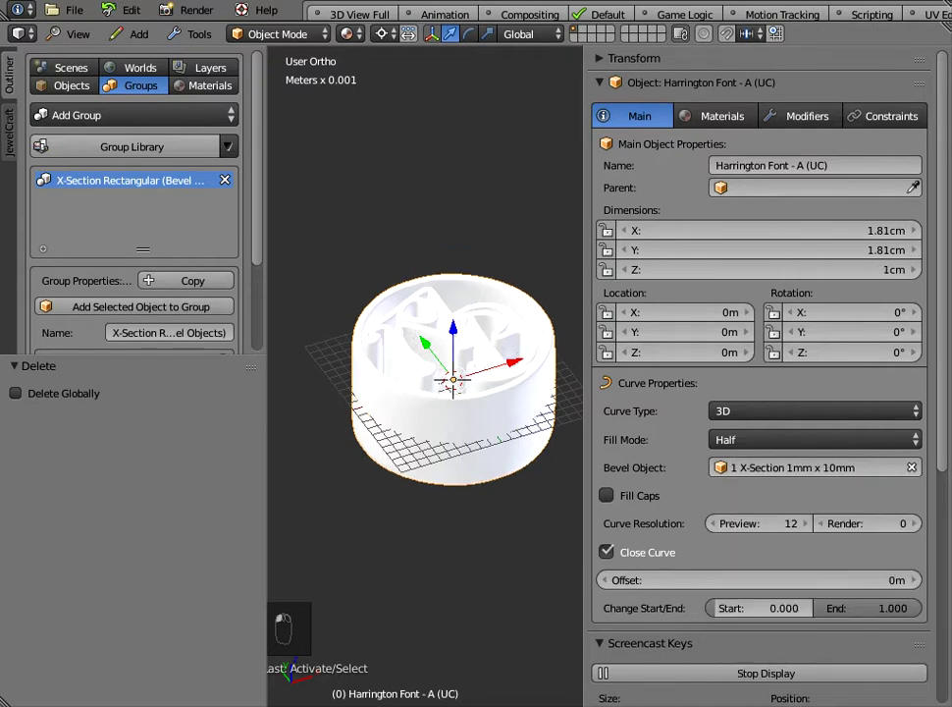
Set the monogram's bevel object to 2 X-Section 1.5mm x 25mm.
key("Return")
key("Down")
key("Down")
key("Down")
key("Down")
key("Down")
key("Down")
key("Down")
key("Down")
key("Down")
key("Down")
key("Down")
key("Down")
key("Down")
key("Down")
key("Down")
key("Down")
key("Down")
key("Down")
key("Down")
key("Down")
key("Up")
key("Return")
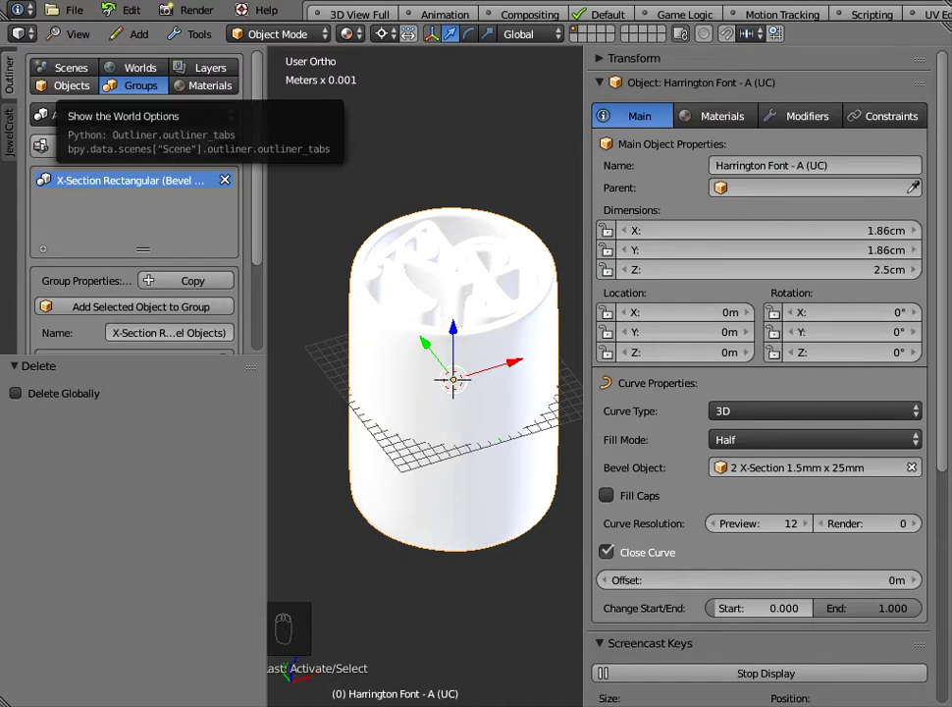
Switch the outliner to the scene's objects and browse the object library's template categories.
left_click(71, 85)
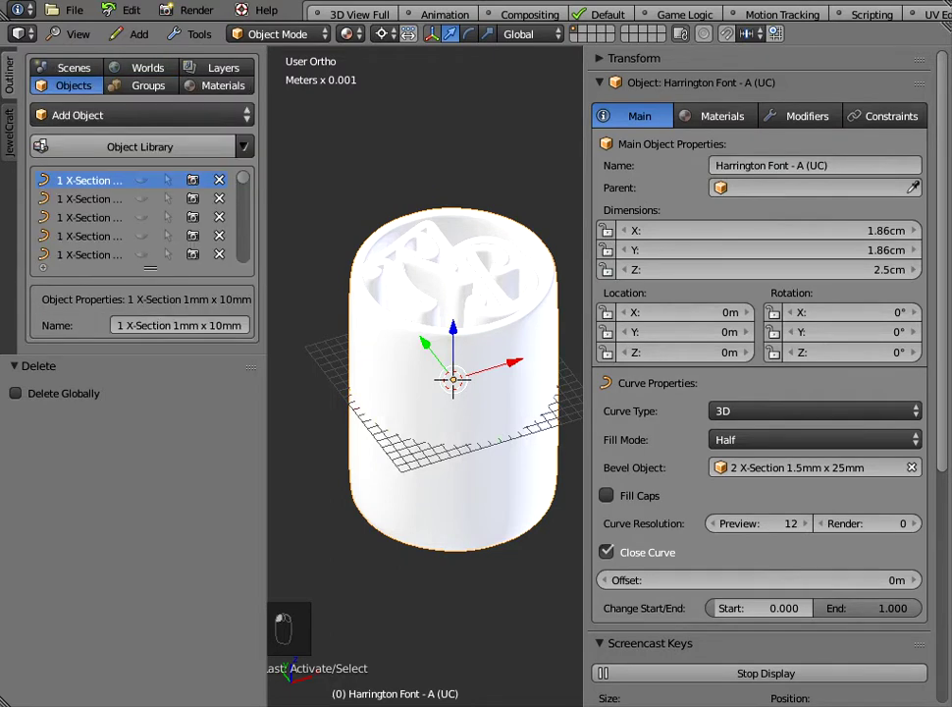
left_click(139, 146)
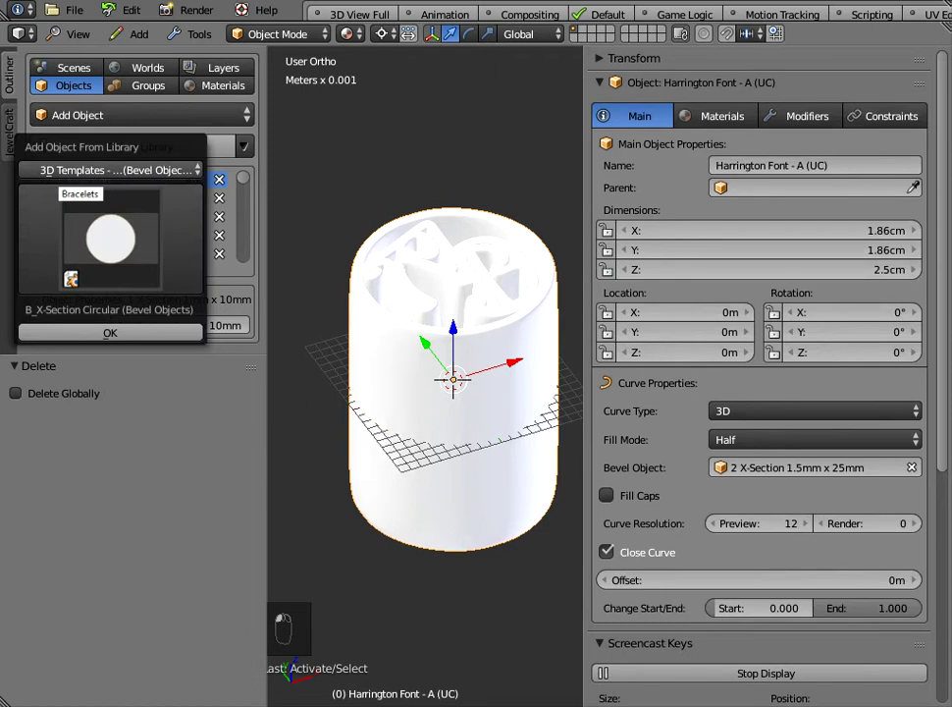
left_click(118, 169)
left_click(144, 192)
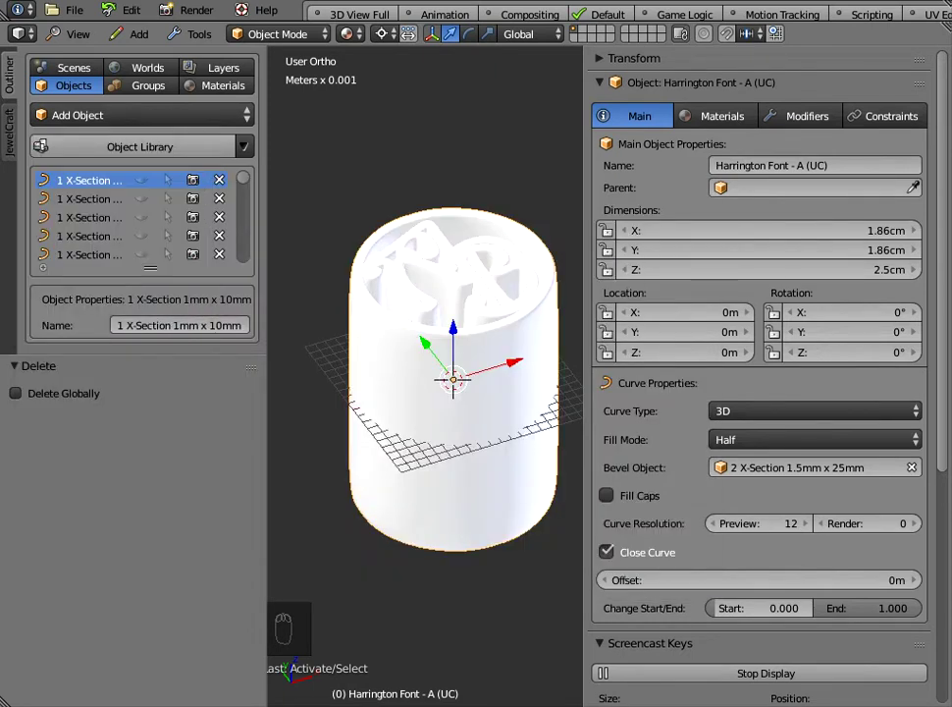
Narrow the properties region to give the monogram more viewing space.
scroll(451, 382, "down", 2)
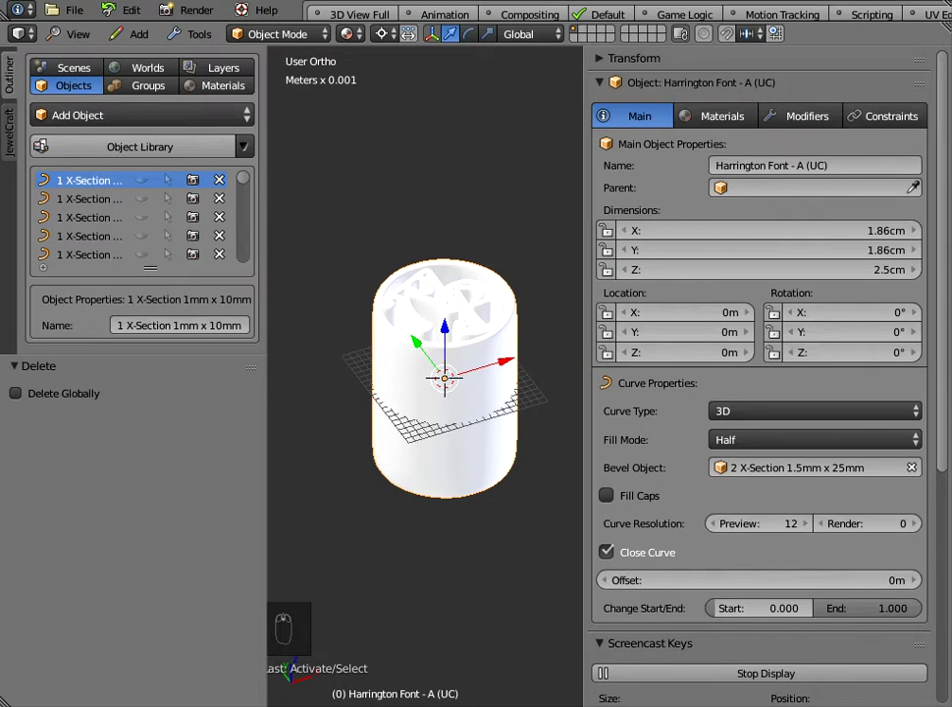
left_click_drag(584, 383, 718, 383)
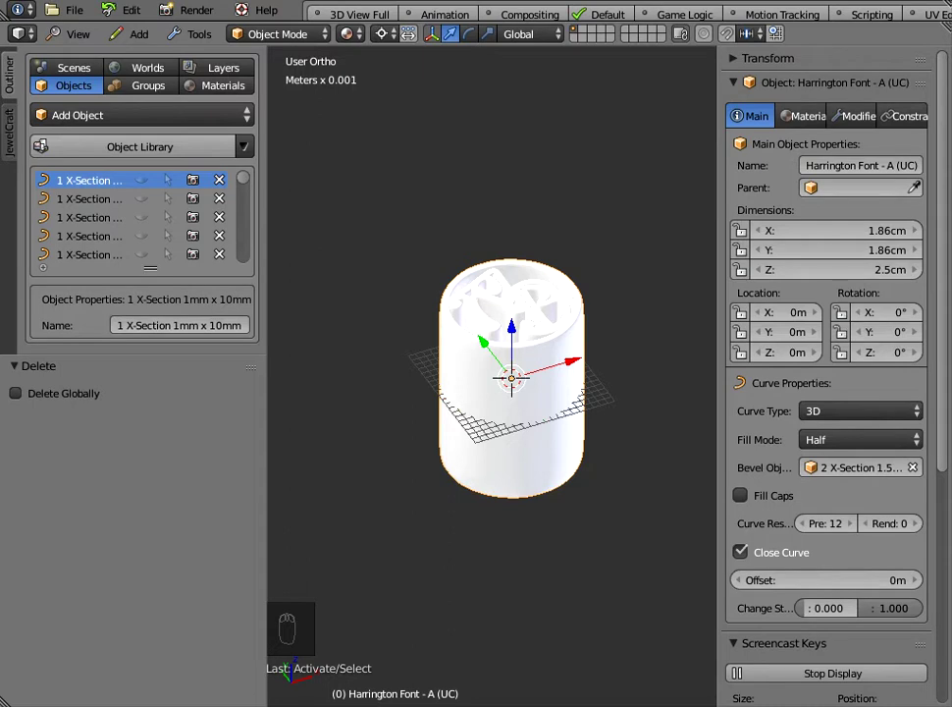
key("x")
Look through the available export formats for the STL option.
left_click(74, 10)
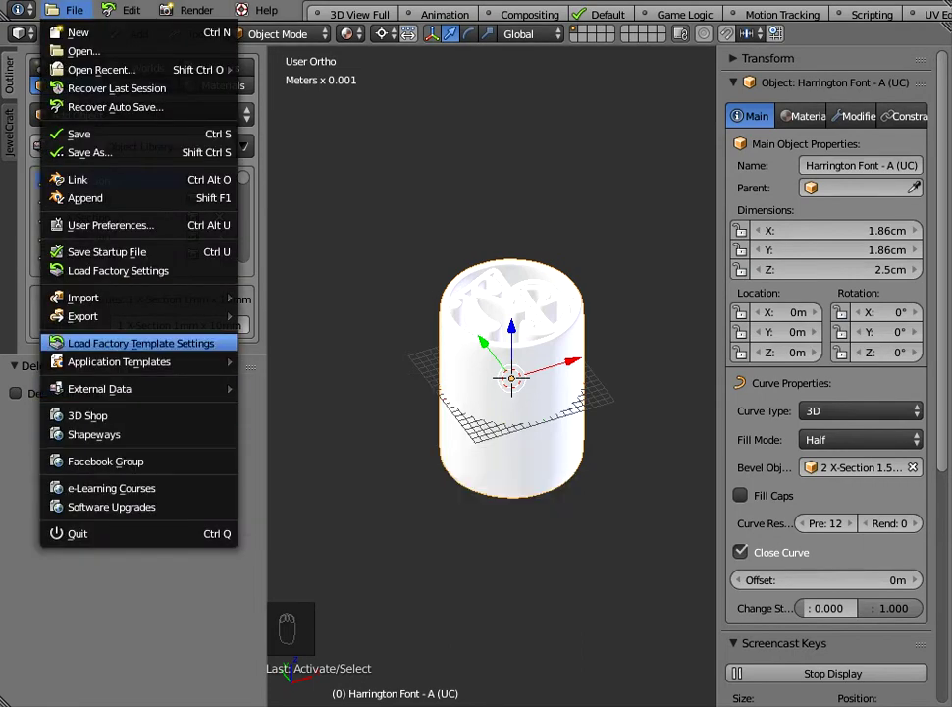
mouse_move(98, 316)
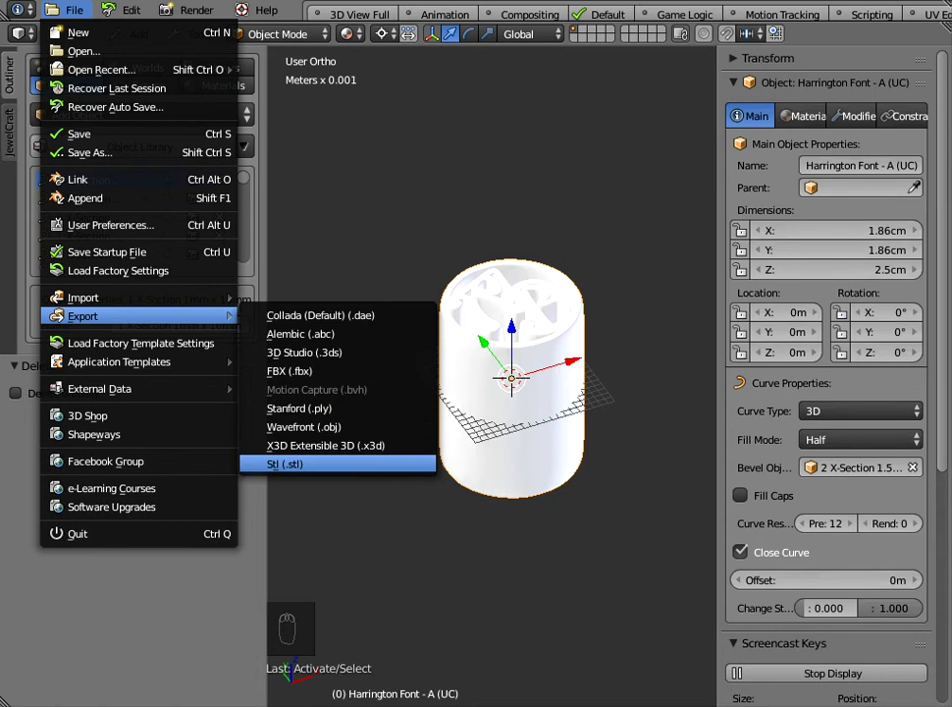
left_click(284, 463)
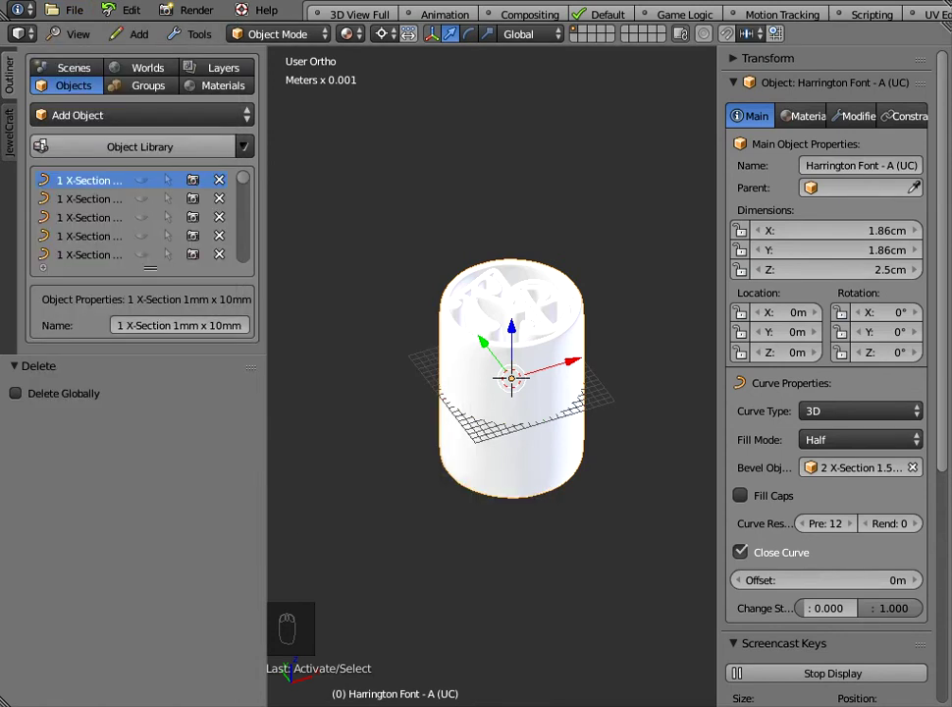